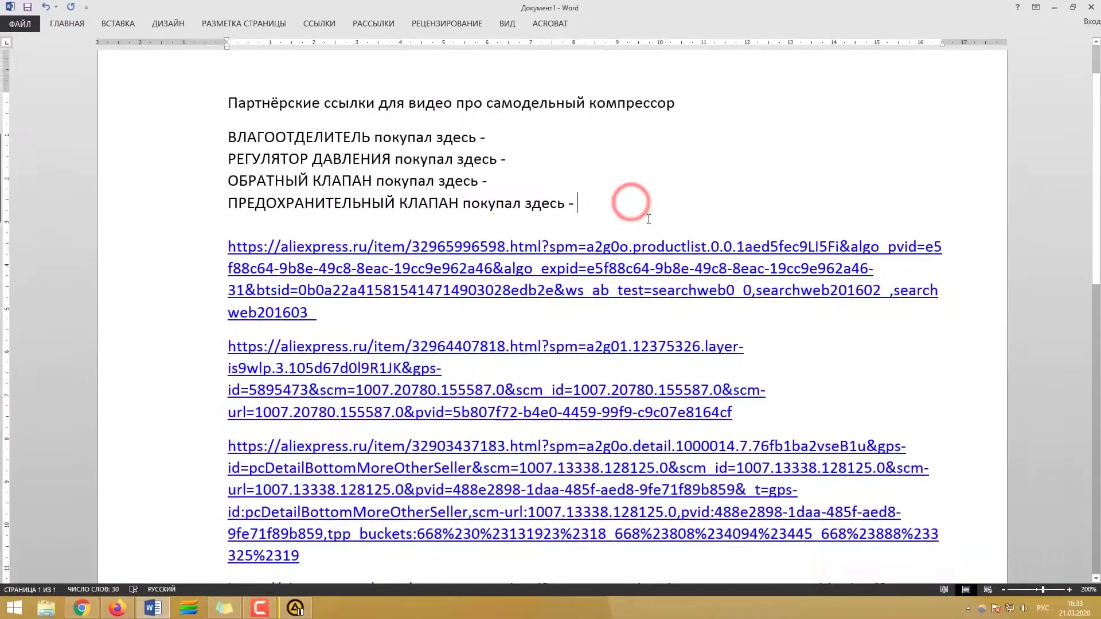
Review the product links in the document and the four AliExpress pages for the compressor parts.
scroll(429, 246, "down", 5)
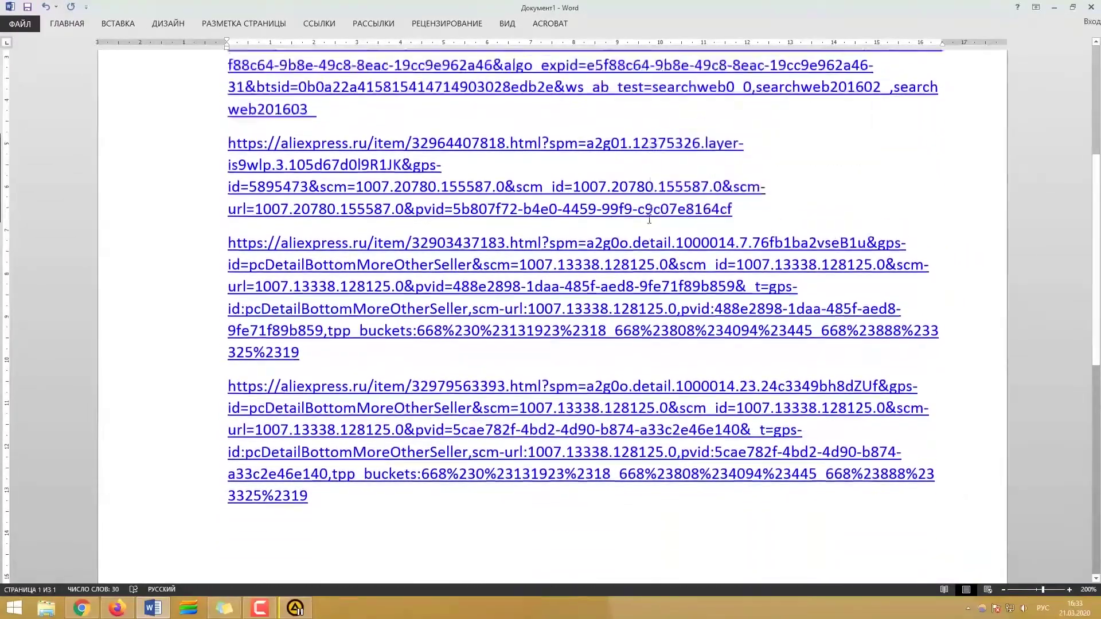
left_click_drag(227, 80, 641, 505)
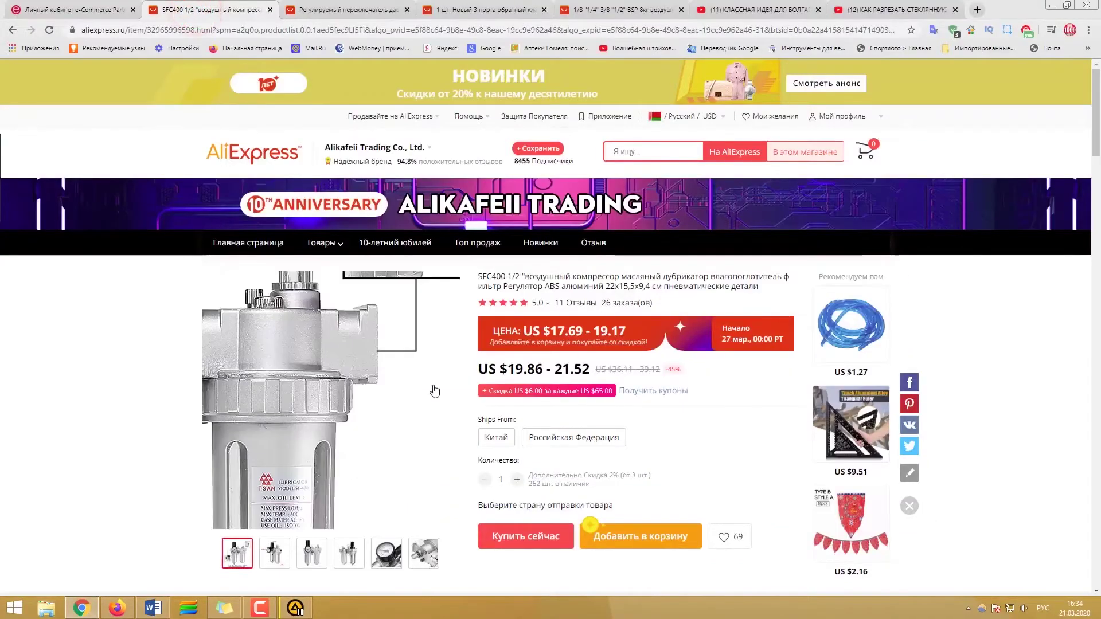
scroll(436, 389, "down", 3)
left_click(338, 13)
scroll(464, 381, "down", 3)
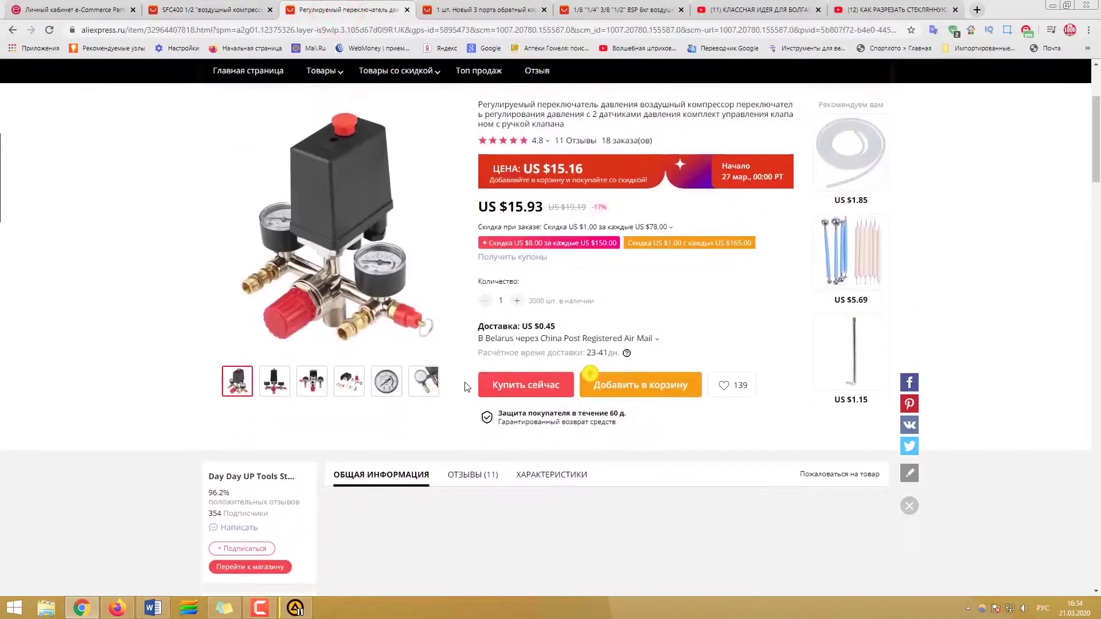
left_click(470, 10)
scroll(491, 344, "down", 3)
left_click(615, 10)
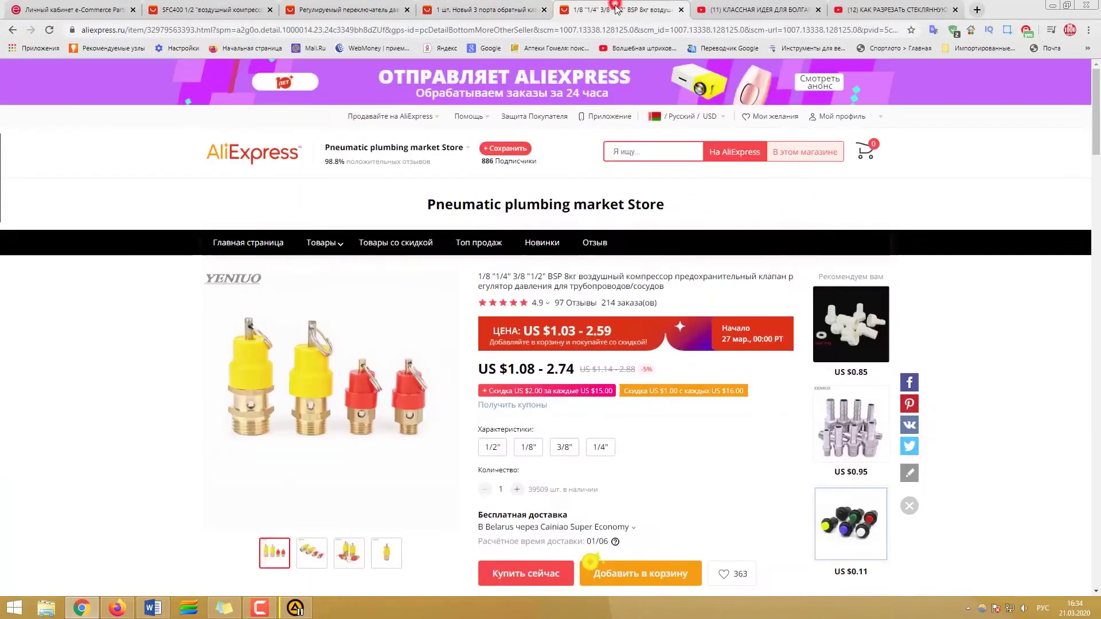
scroll(596, 432, "down", 5)
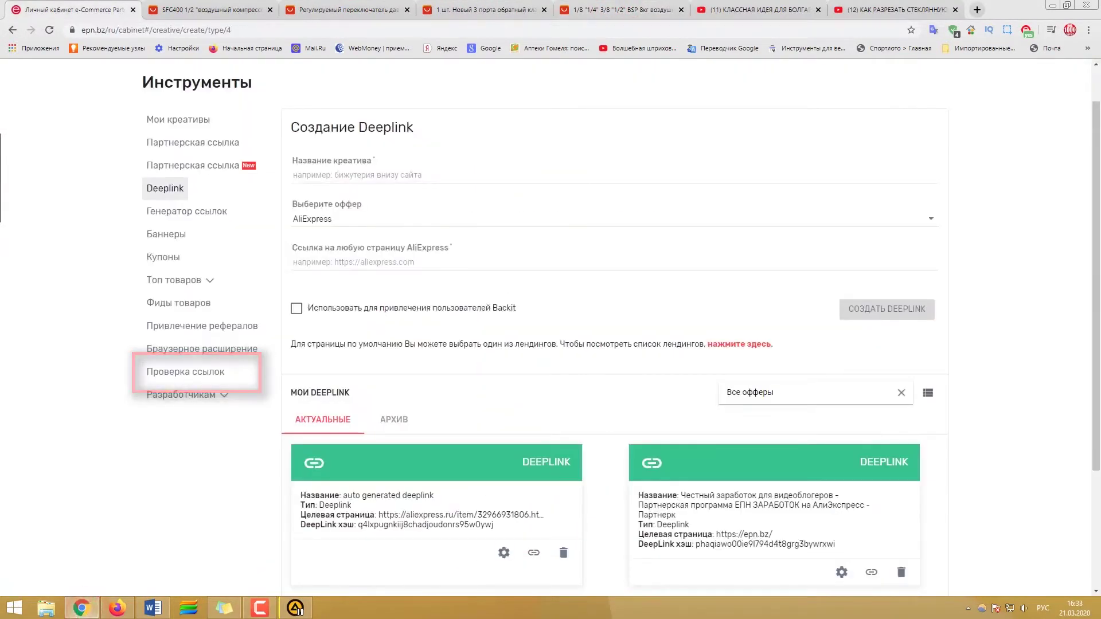
Switch to Firefox and look over the YouTube page of the video about EPN's 2020 rule changes.
left_click(118, 608)
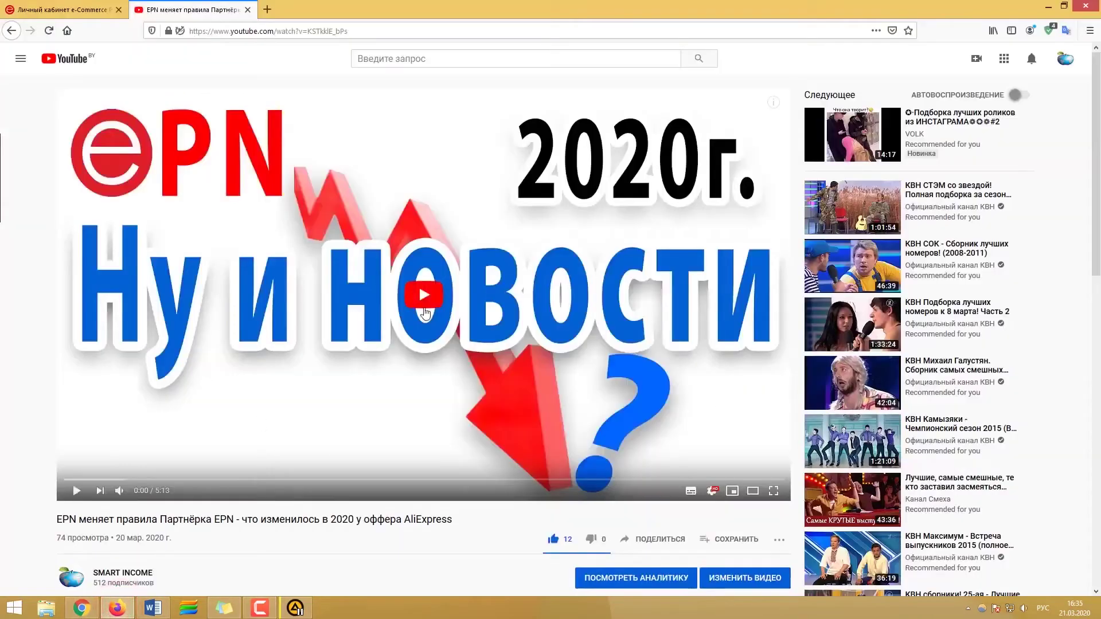
scroll(424, 312, "down", 5)
scroll(436, 316, "up", 4)
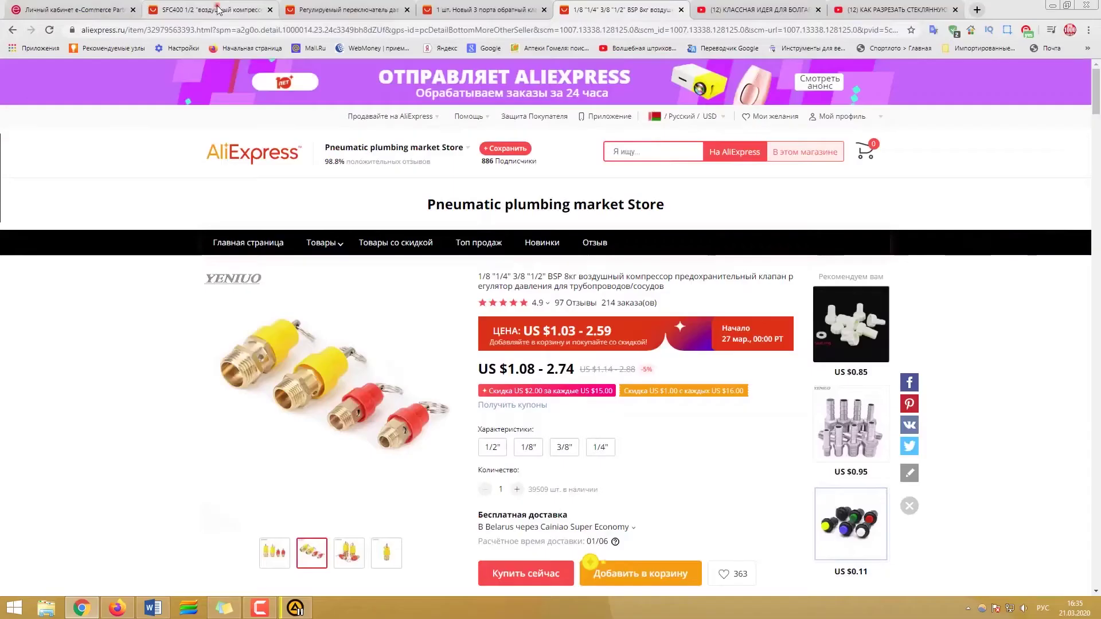
Copy the web address of the SFC400 moisture separator product page open in Chrome.
left_click(219, 10)
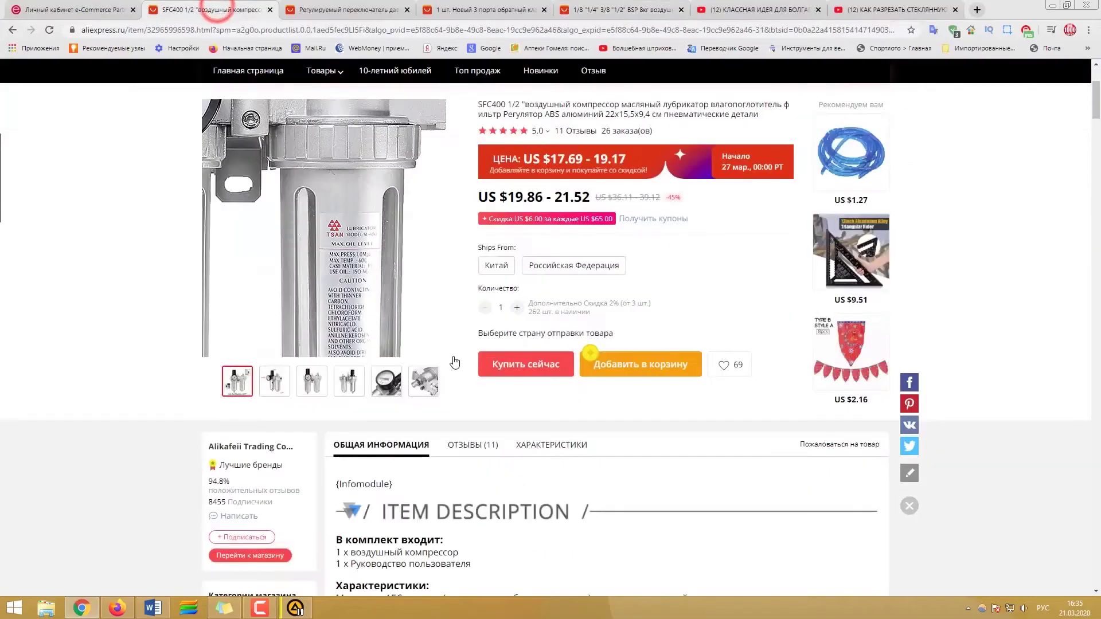
left_click(431, 29)
right_click(353, 55)
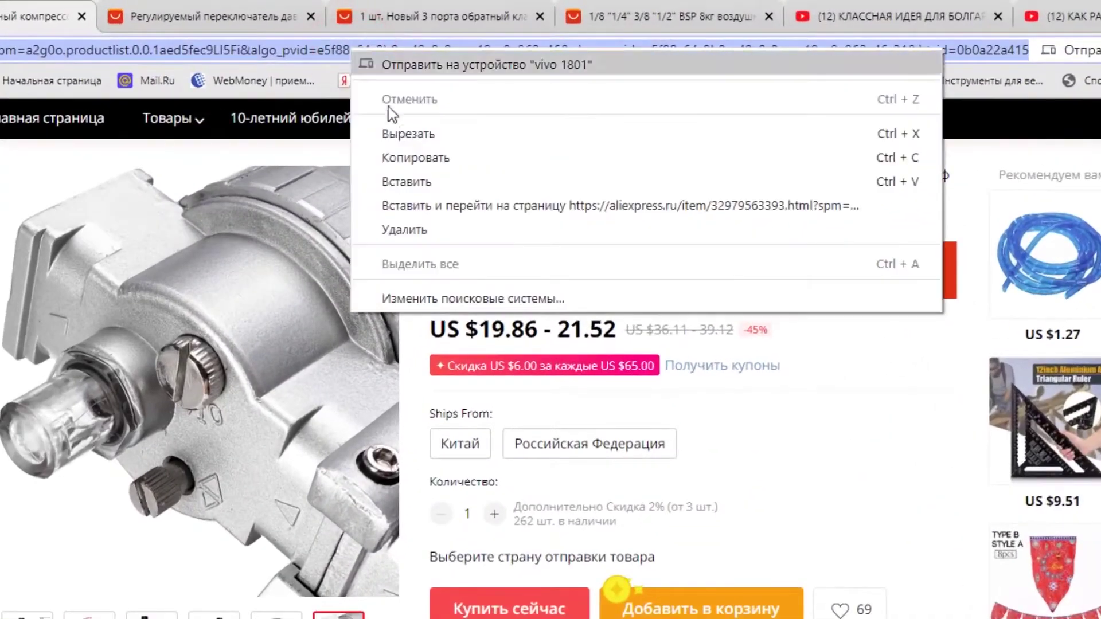
left_click(432, 167)
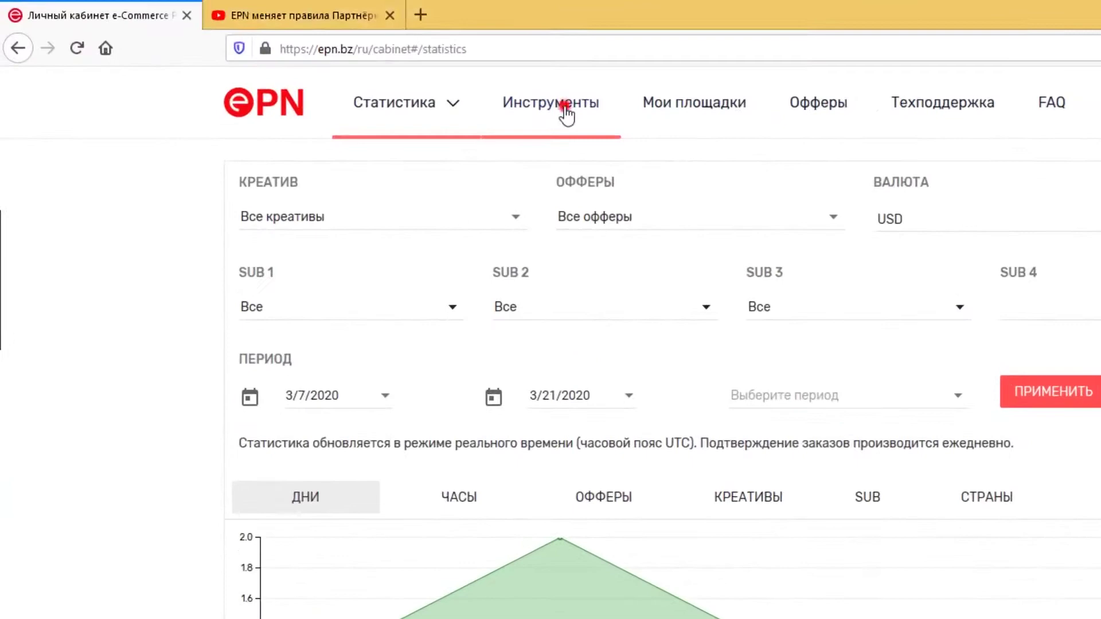
Open the Deeplink creation tool in the EPN account and name the creative "Самодельный компрессор".
left_click(566, 114)
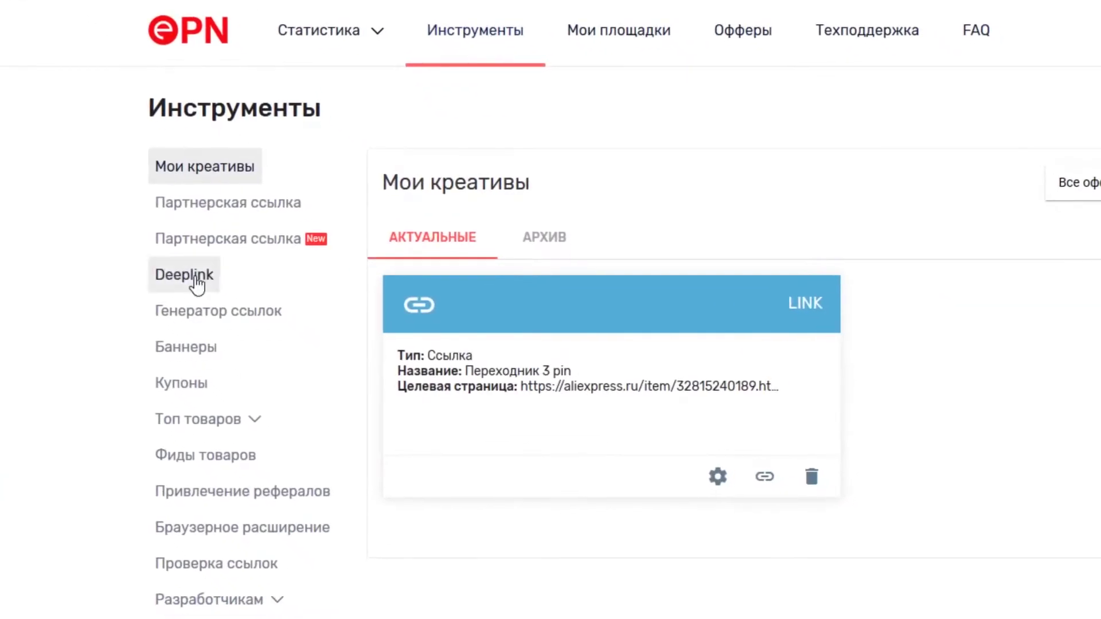
left_click(197, 277)
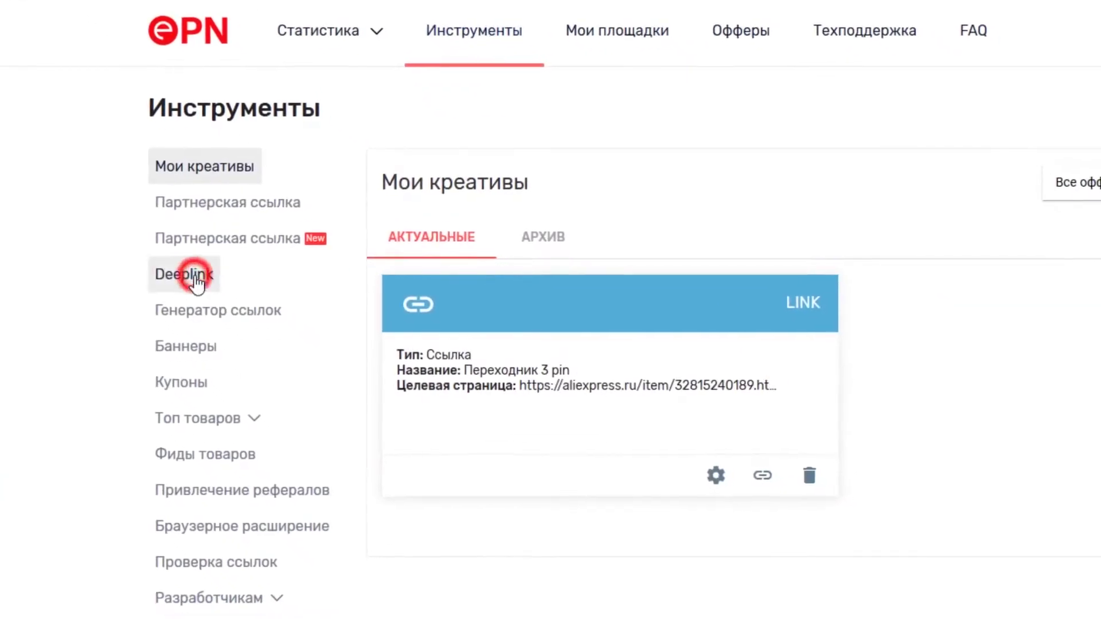
type("с")
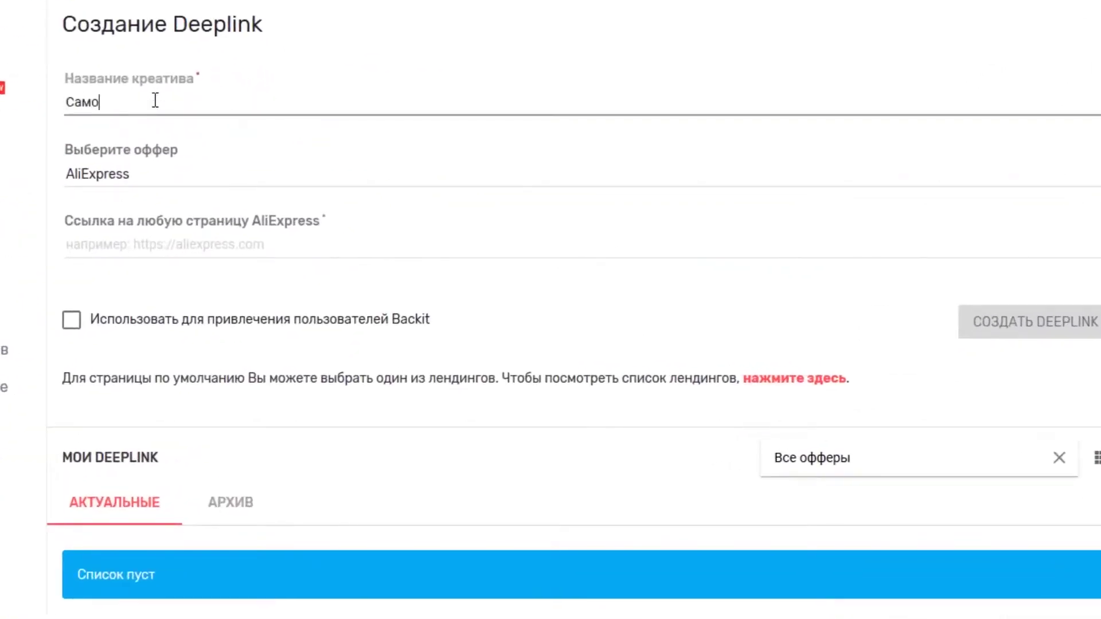
type("ор")
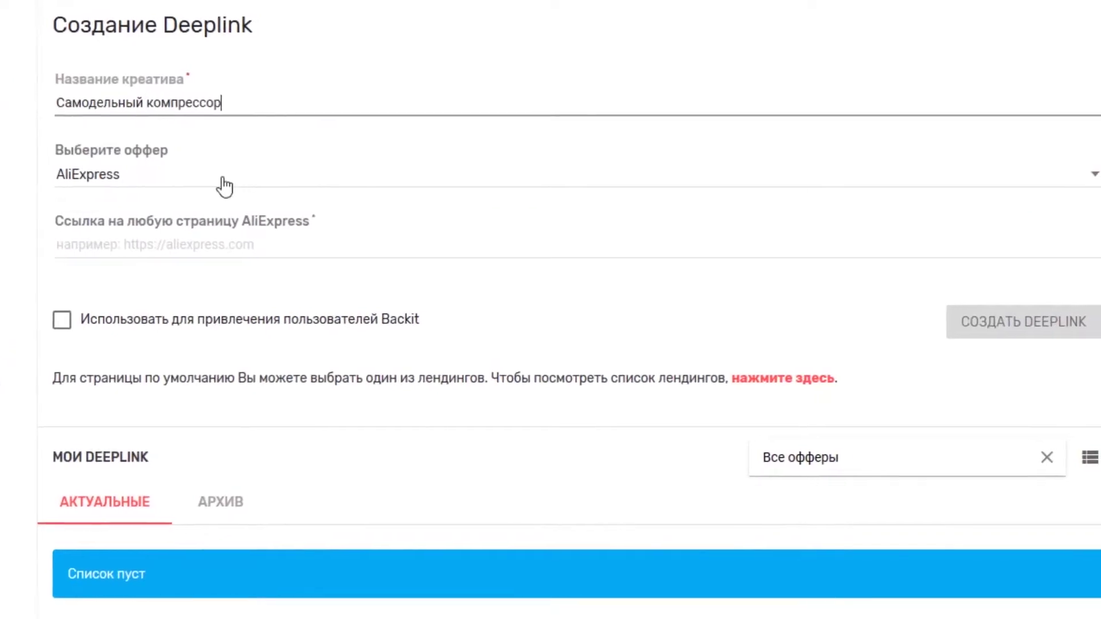
Choose the AliExpress offer, paste the copied moisture separator address as the target page, and create the deeplink.
left_click(1098, 173)
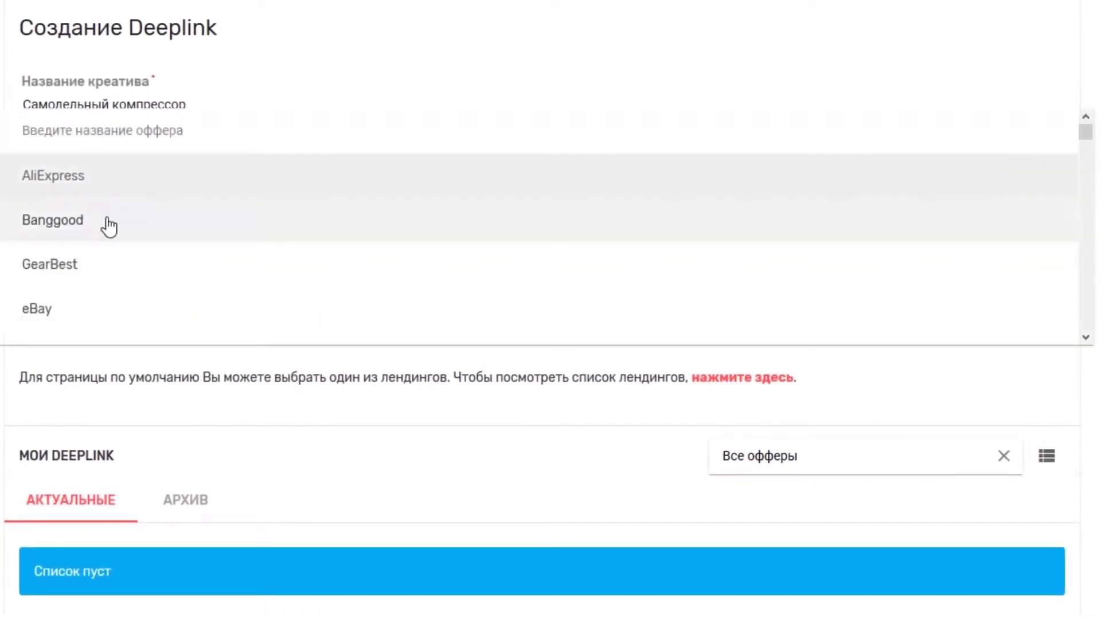
left_click(76, 177)
left_click(117, 247)
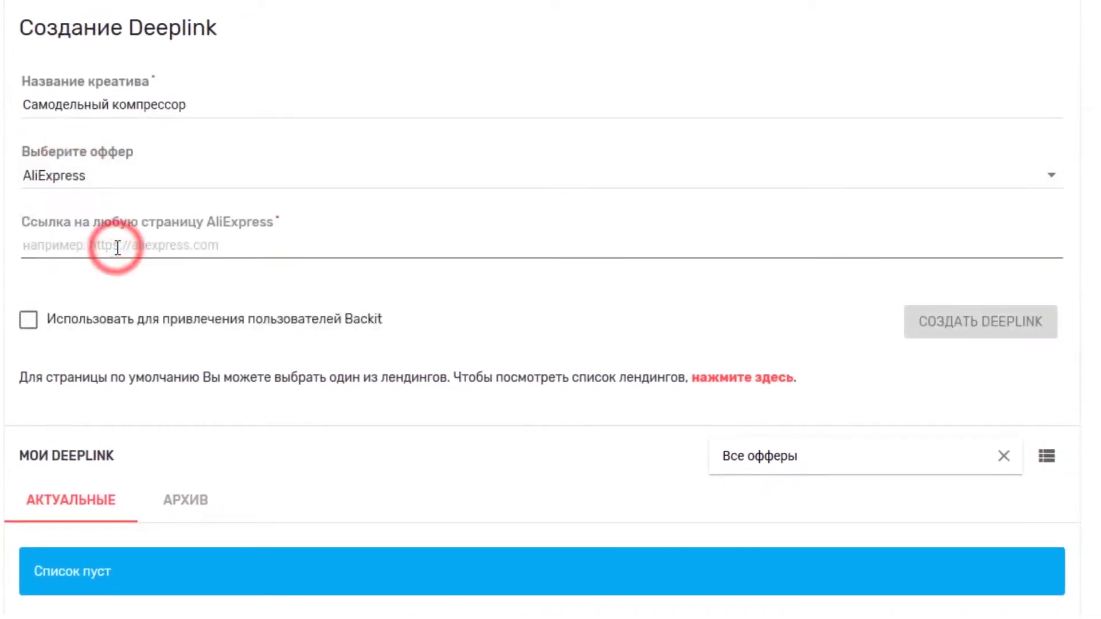
right_click(117, 248)
left_click(189, 328)
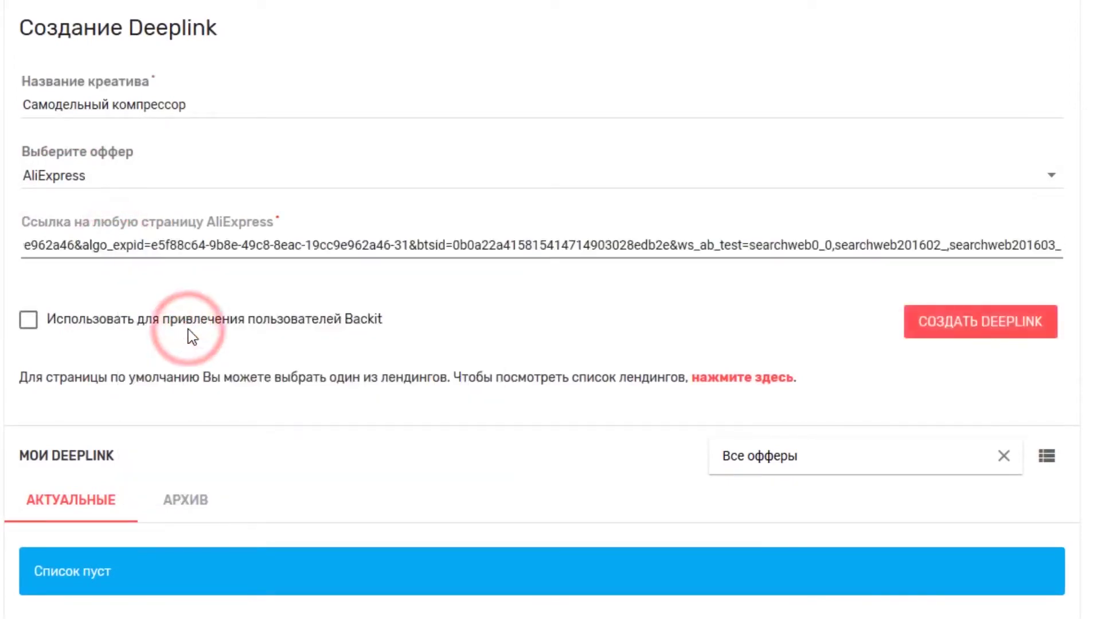
left_click(985, 336)
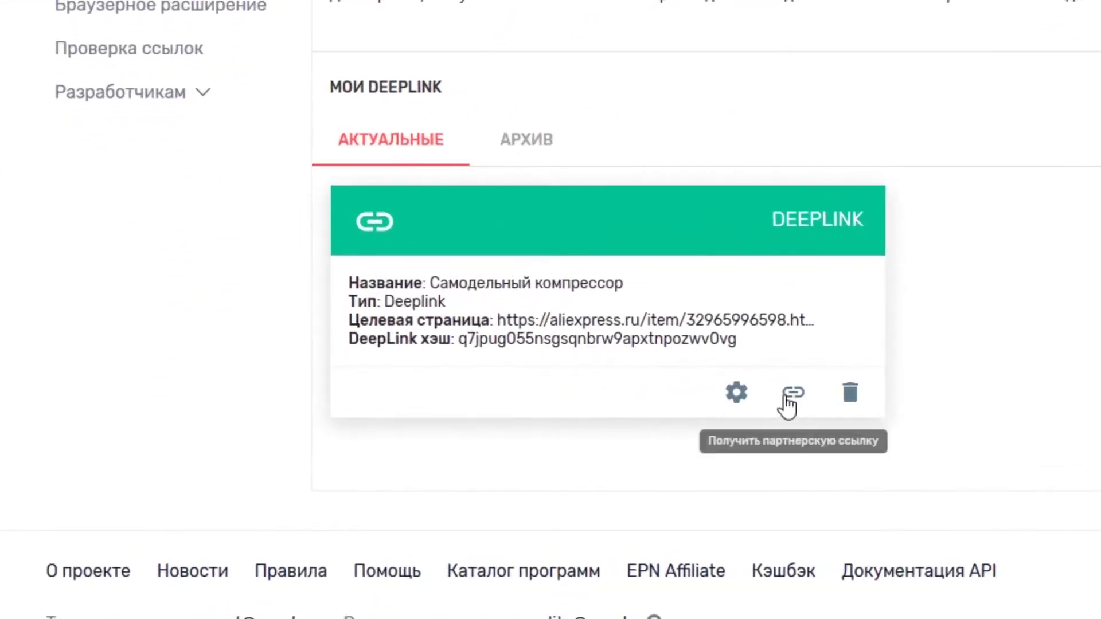
Get the new deeplink's partner link, shorten it and copy the ali.pub version, leaving the code dialog closed.
left_click(792, 395)
left_click(406, 476)
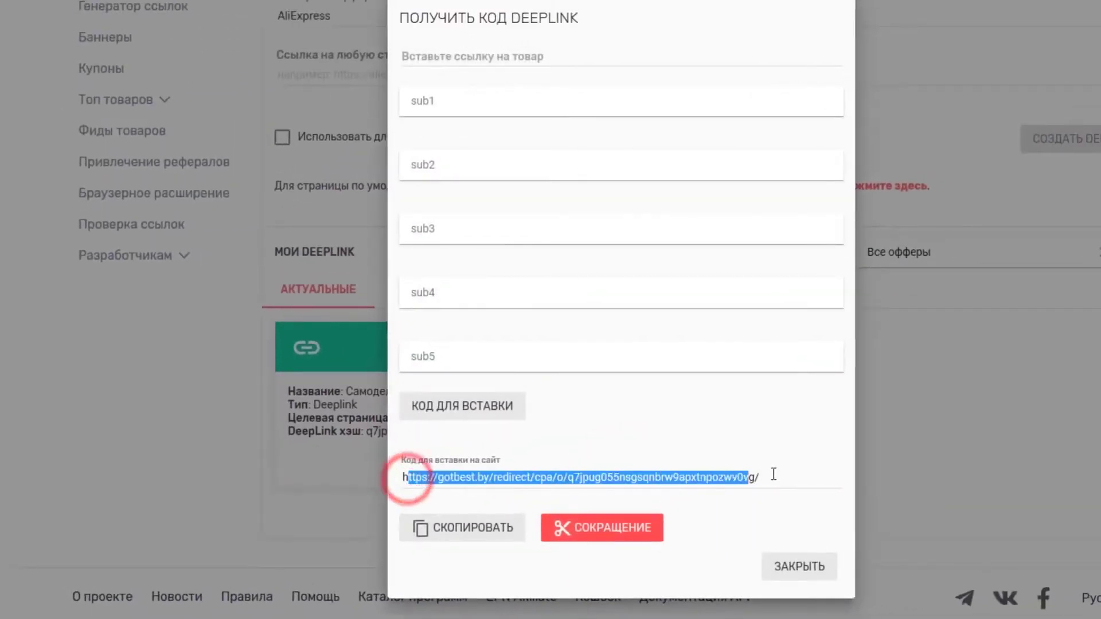
left_click(783, 474)
left_click(603, 527)
scroll(639, 507, "down", 2)
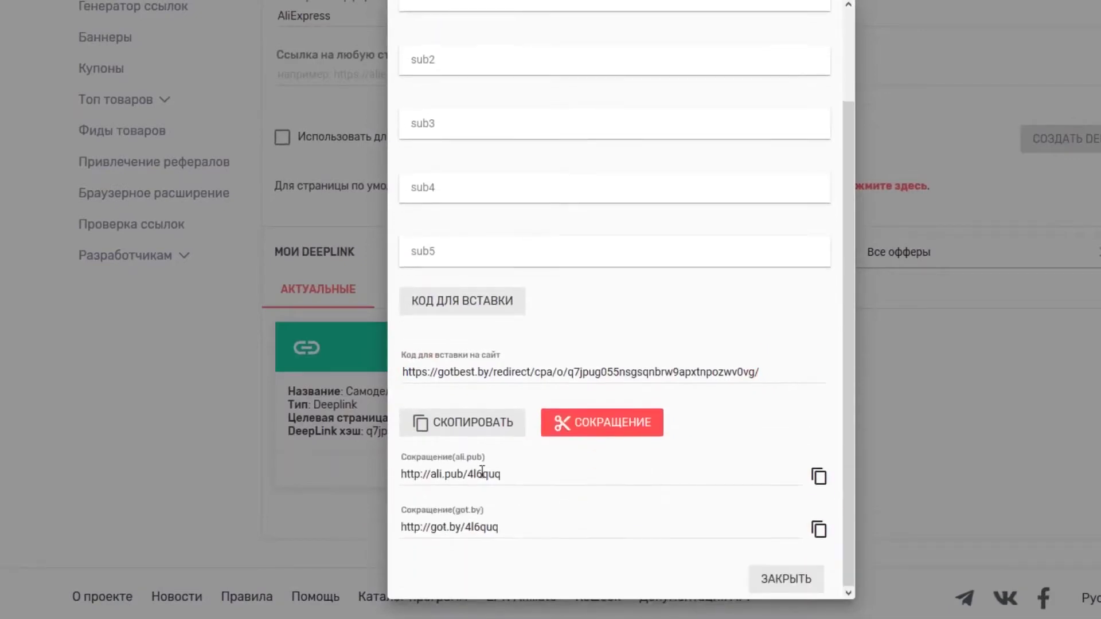
left_click(792, 583)
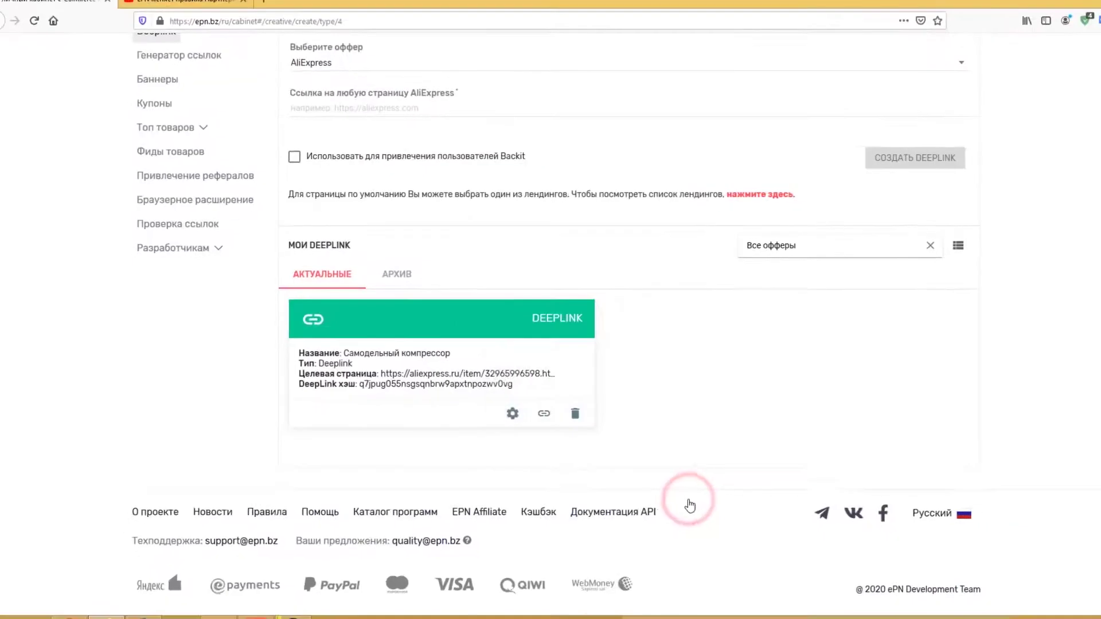
Switch to Word and paste the short link after "ВЛАГООТДЕЛИТЕЛЬ покупал здесь -".
left_click(153, 608)
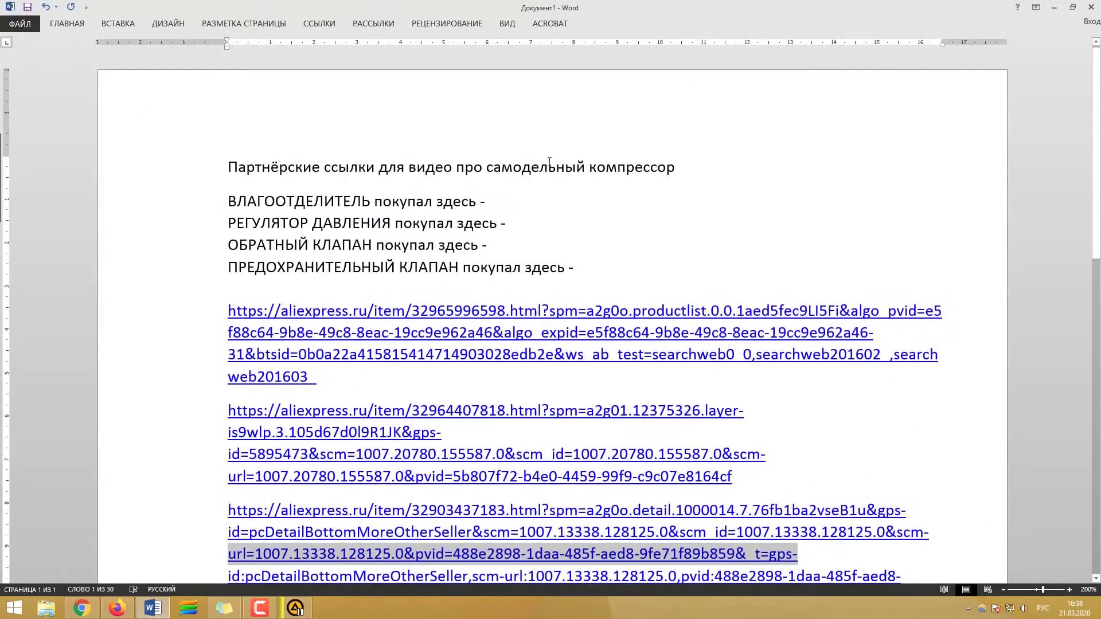
left_click(487, 201)
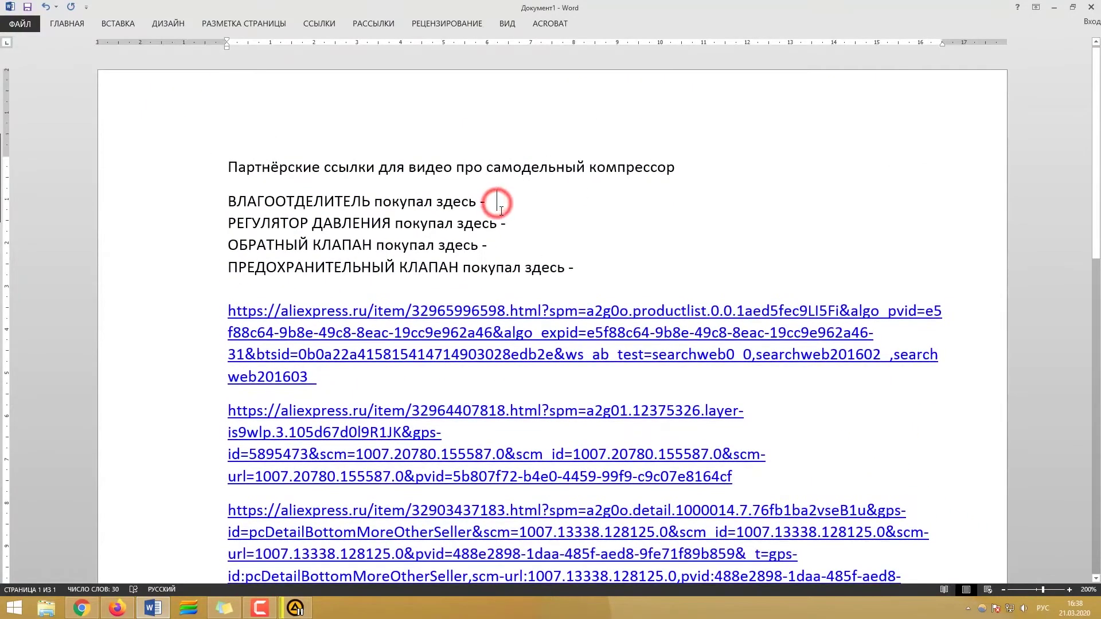
key("ctrl+v")
left_click_drag(229, 202, 718, 196)
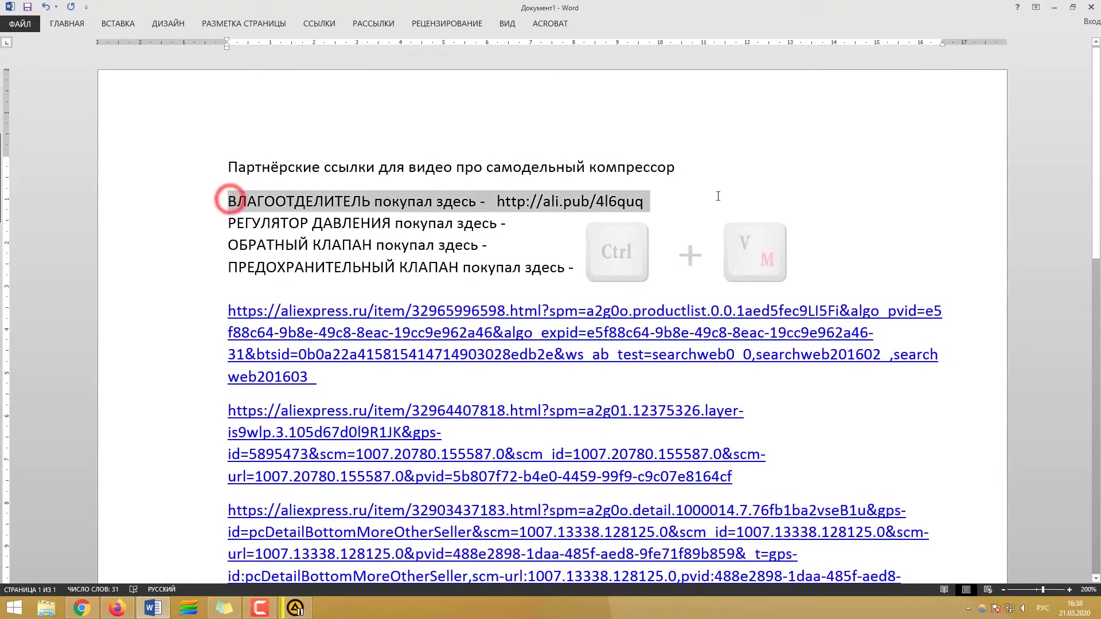
left_click(667, 230)
Switch to Chrome and copy the web address of the pressure regulator product page.
left_click(81, 608)
left_click(341, 9)
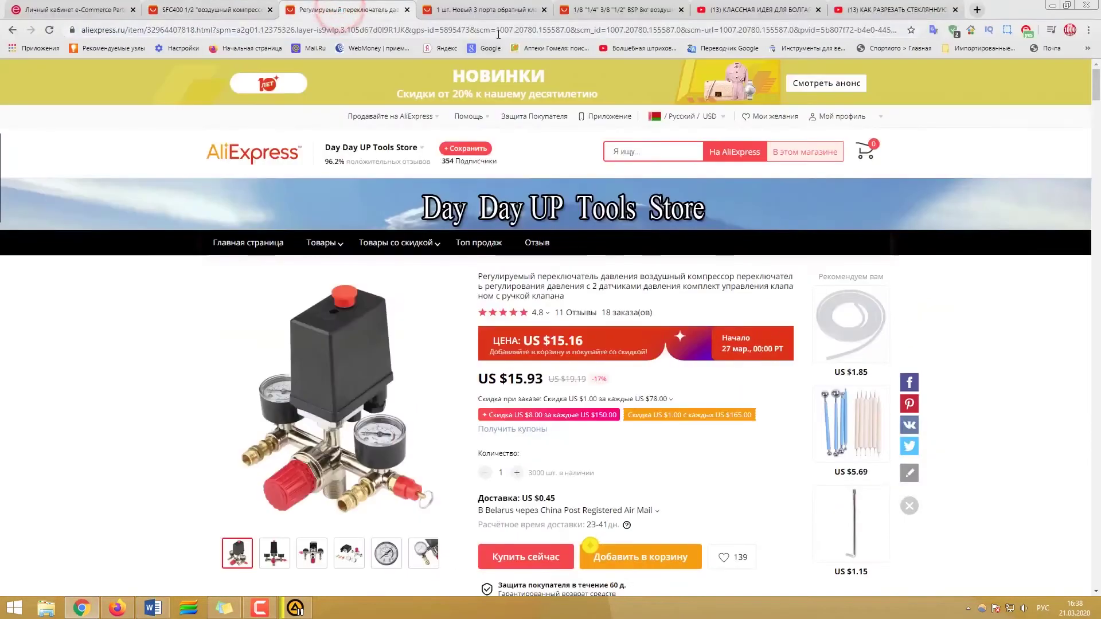
left_click(498, 30)
right_click(493, 32)
left_click(545, 92)
Switch to Firefox, open the partner link dialog of the "Самодельный компрессор" deeplink and paste the regulator address as the product link.
left_click(117, 608)
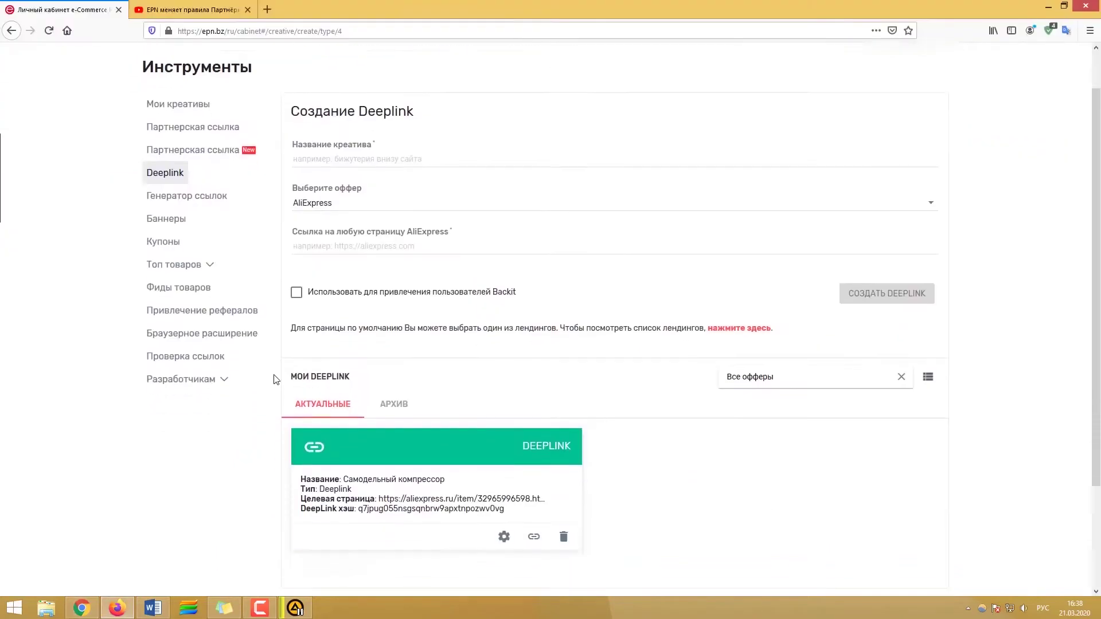
scroll(557, 385, "down", 2)
left_click(535, 405)
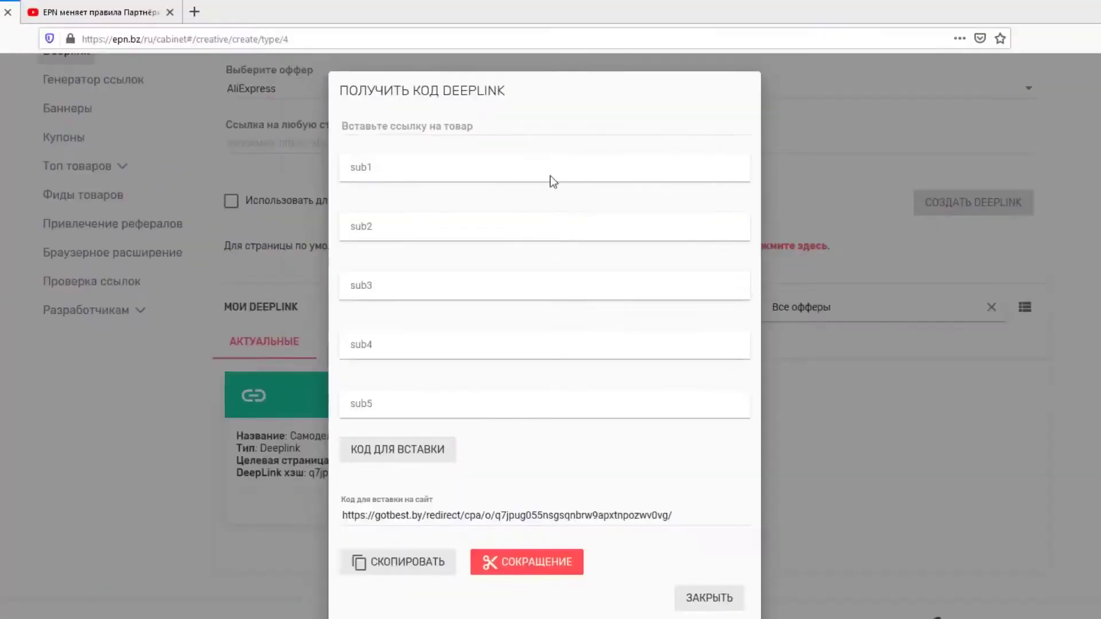
left_click(387, 123)
right_click(384, 124)
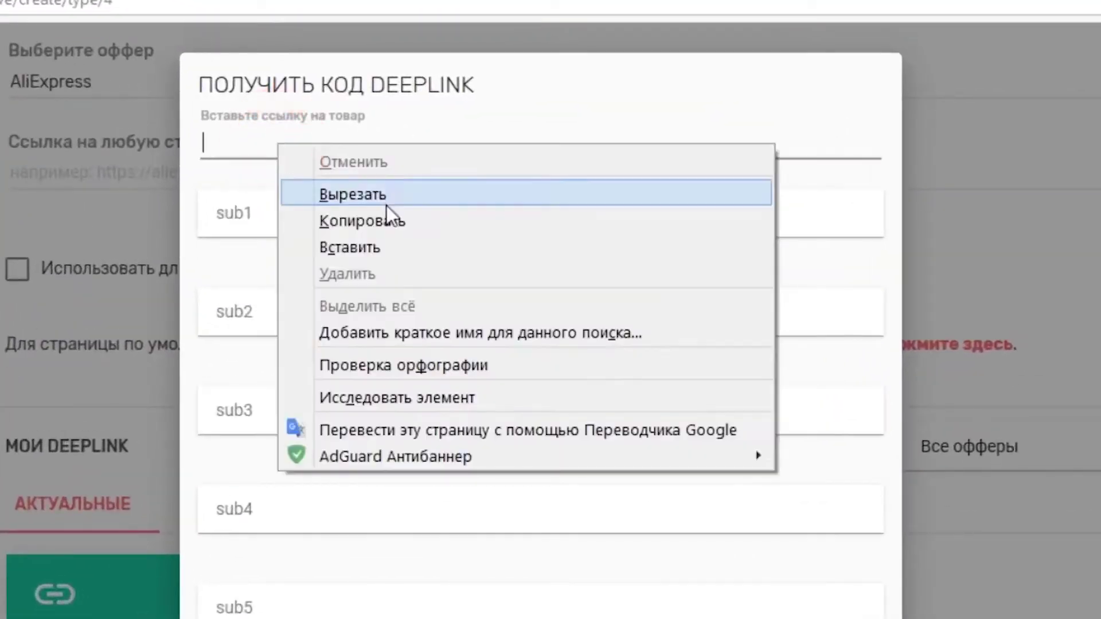
left_click(386, 249)
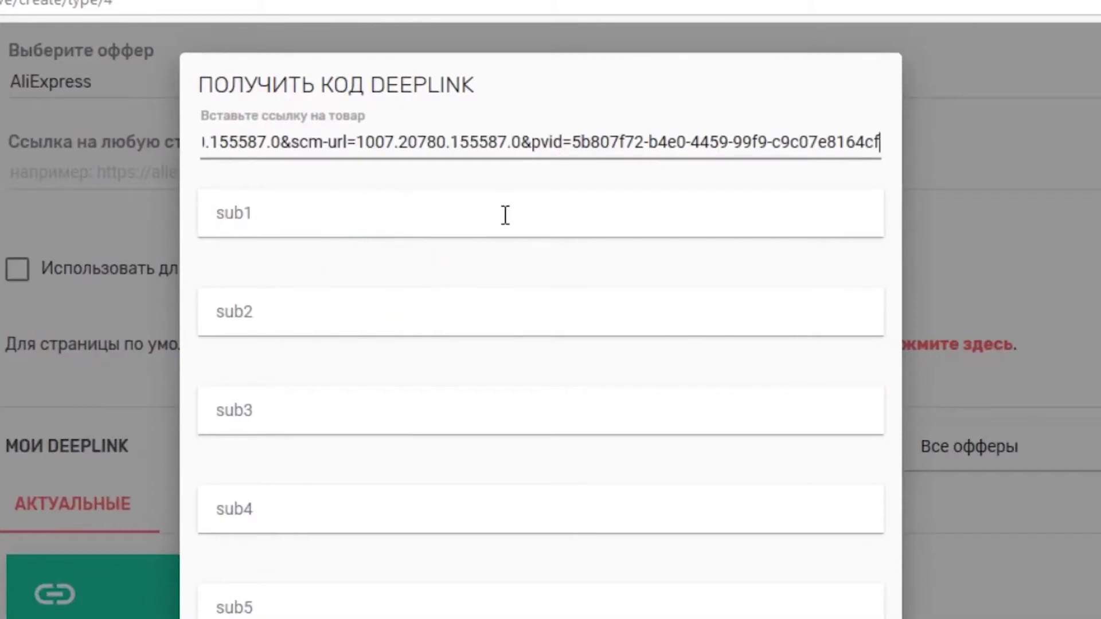
Set sub1 to the new value "reg" and generate the embed code for the regulator link.
left_click(574, 217)
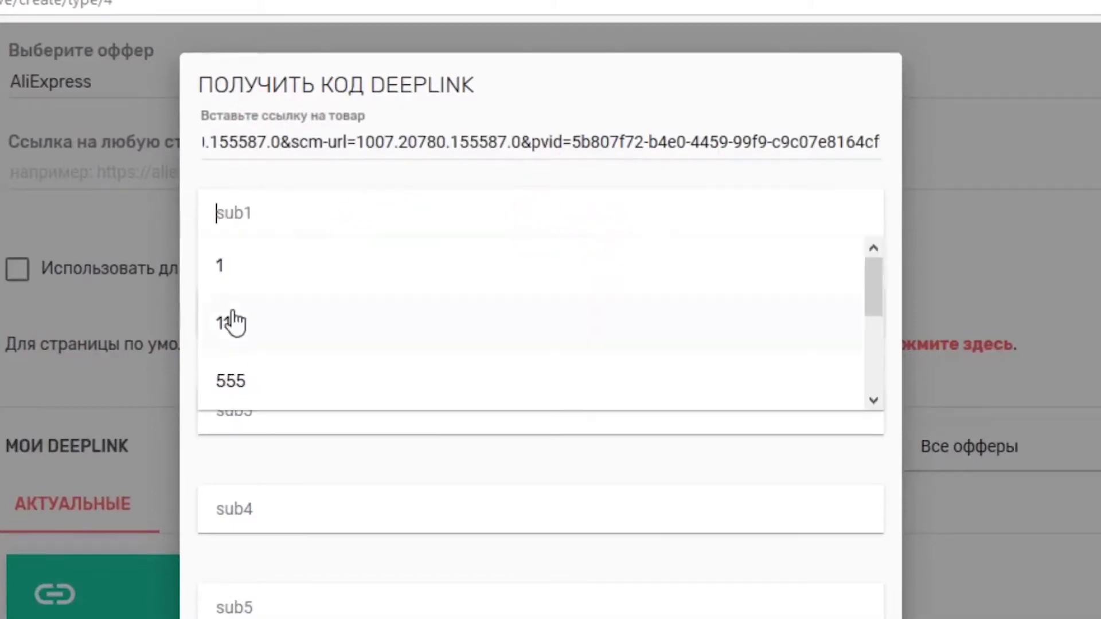
type("reg")
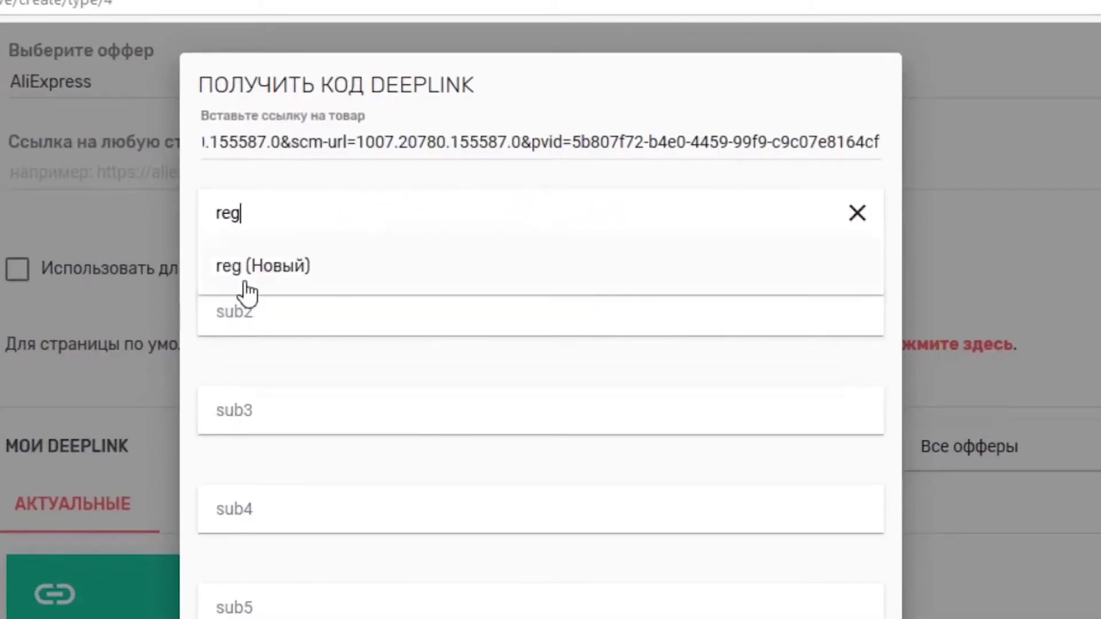
left_click(251, 281)
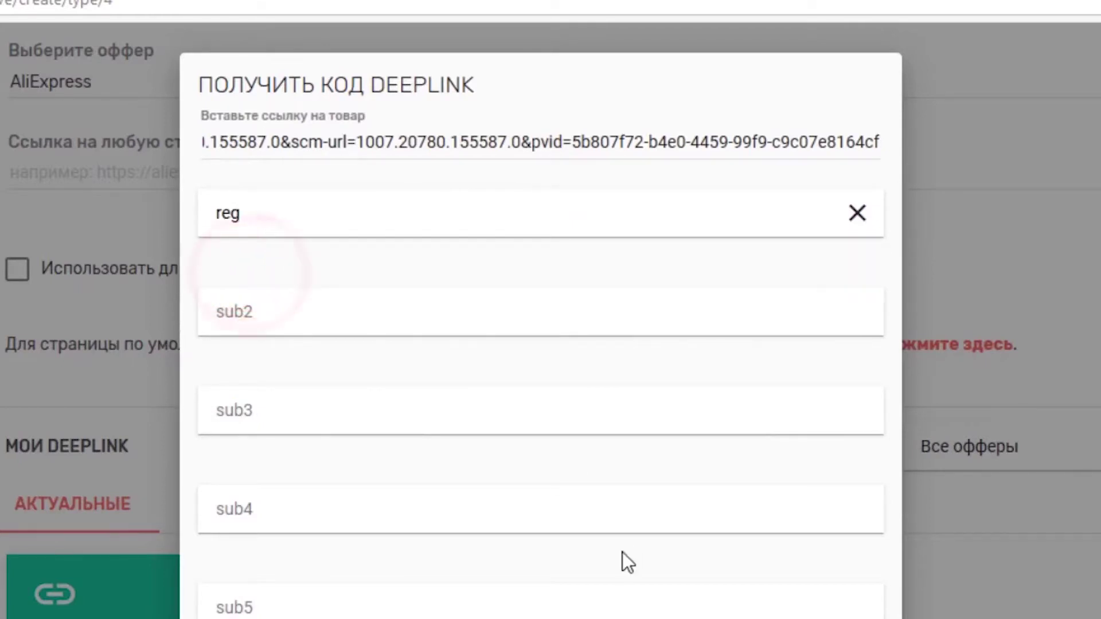
left_click(365, 571)
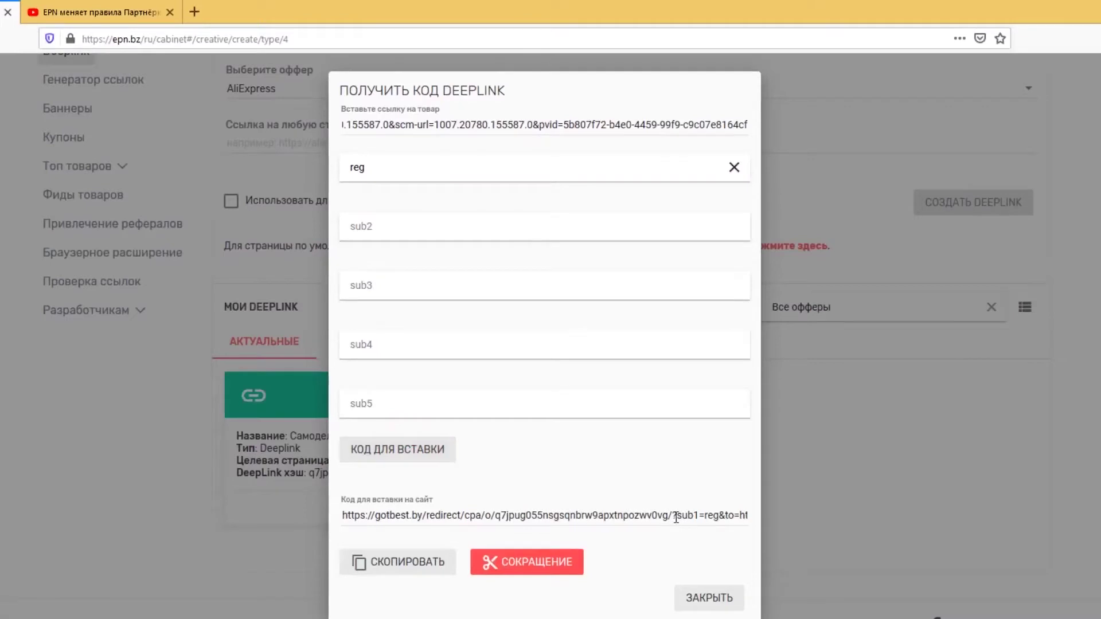
Shorten the generated regulator link and copy its ali.pub version.
left_click_drag(740, 514, 788, 508)
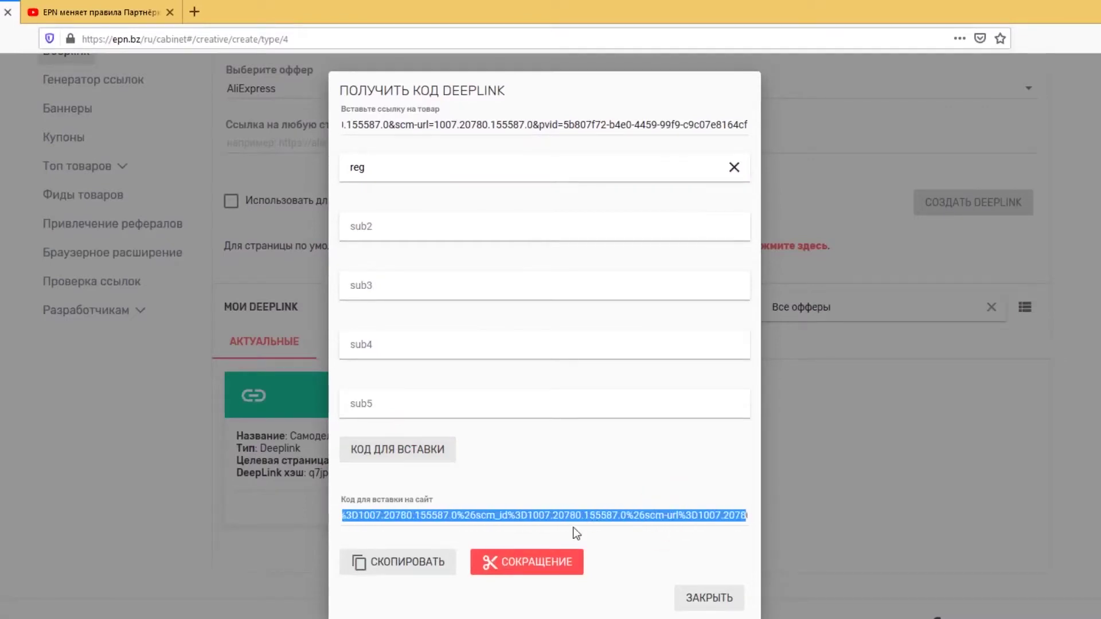
left_click(542, 566)
scroll(594, 508, "down", 3)
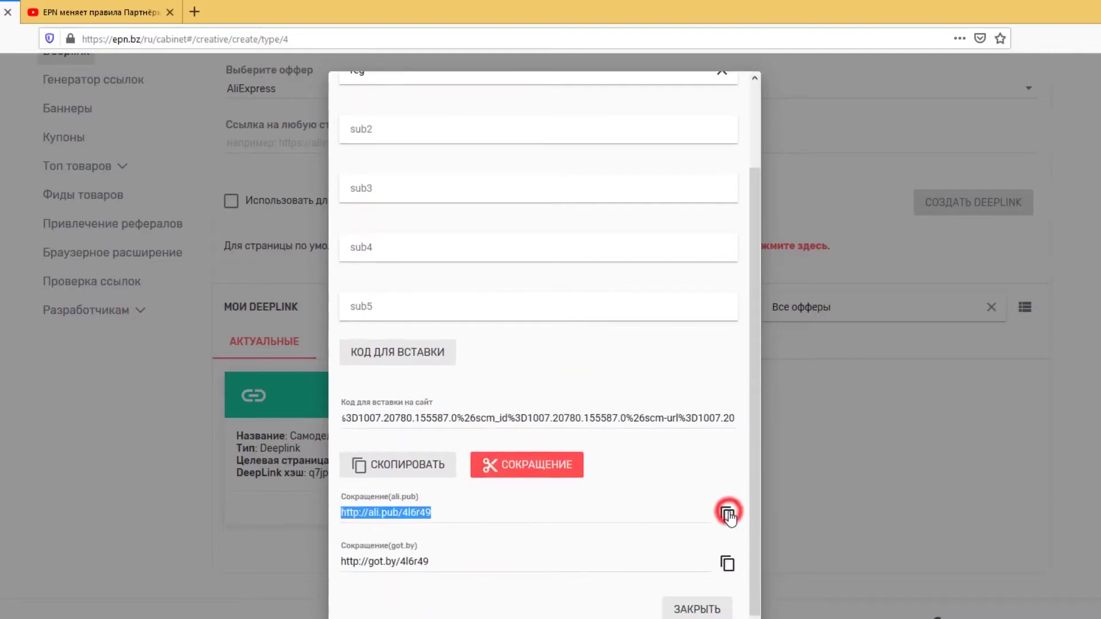
Switch to Document1 in Word and paste the shortened regulator link after "РЕГУЛЯТОР ДАВЛЕНИЯ покупал здесь -".
left_click(115, 591)
left_click(518, 228)
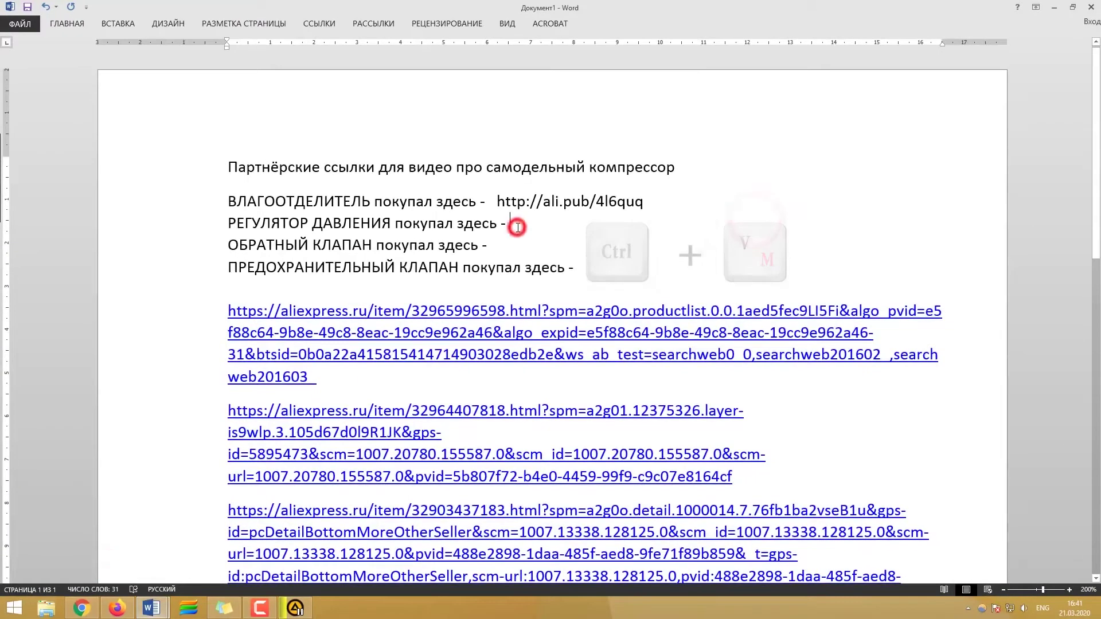
key("ctrl+v")
Switch to Chrome and copy the web address of the three-port check valve product page.
left_click(81, 608)
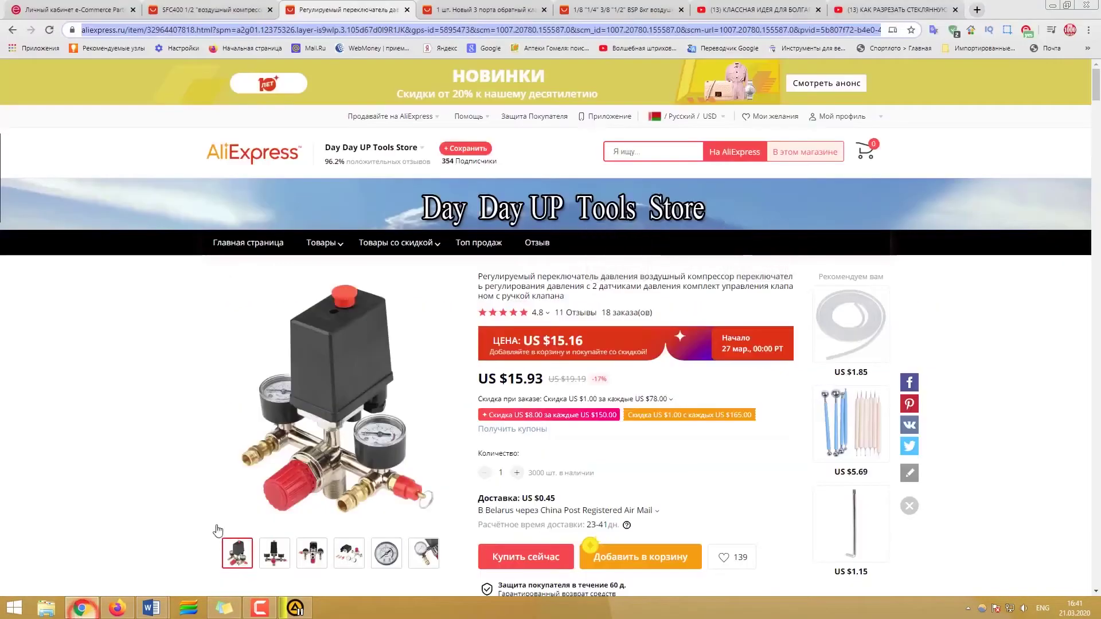
left_click(499, 8)
left_click(553, 31)
right_click(552, 32)
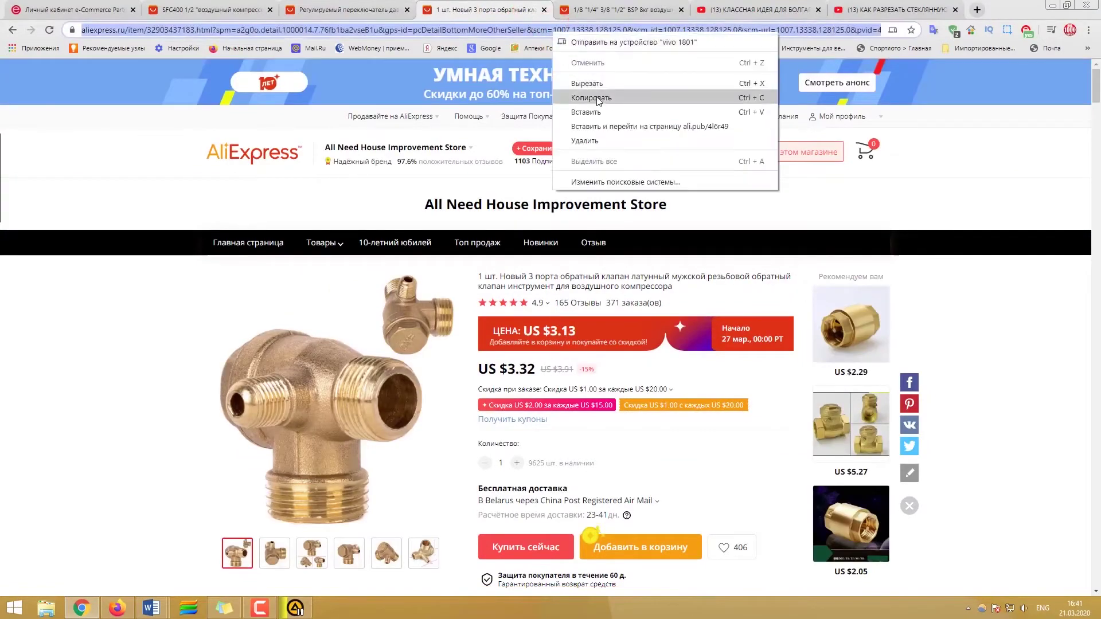
left_click(597, 95)
Switch to Firefox, open the partner link dialog of the "Самодельный компрессор" deeplink and paste the check valve address as the product link.
left_click(117, 608)
left_click(523, 308)
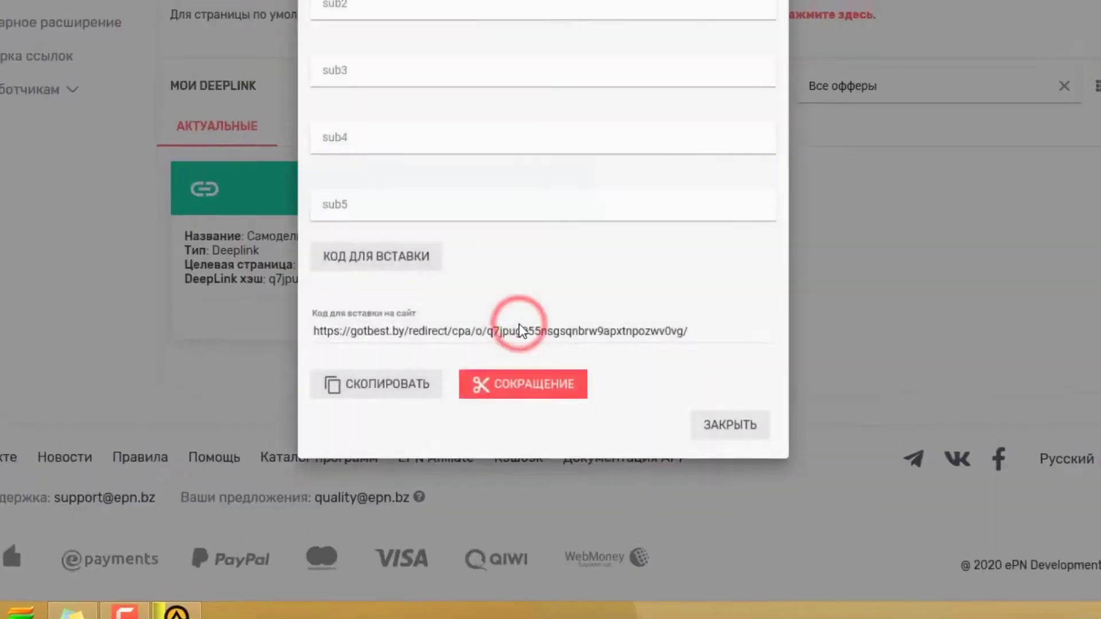
left_click(394, 92)
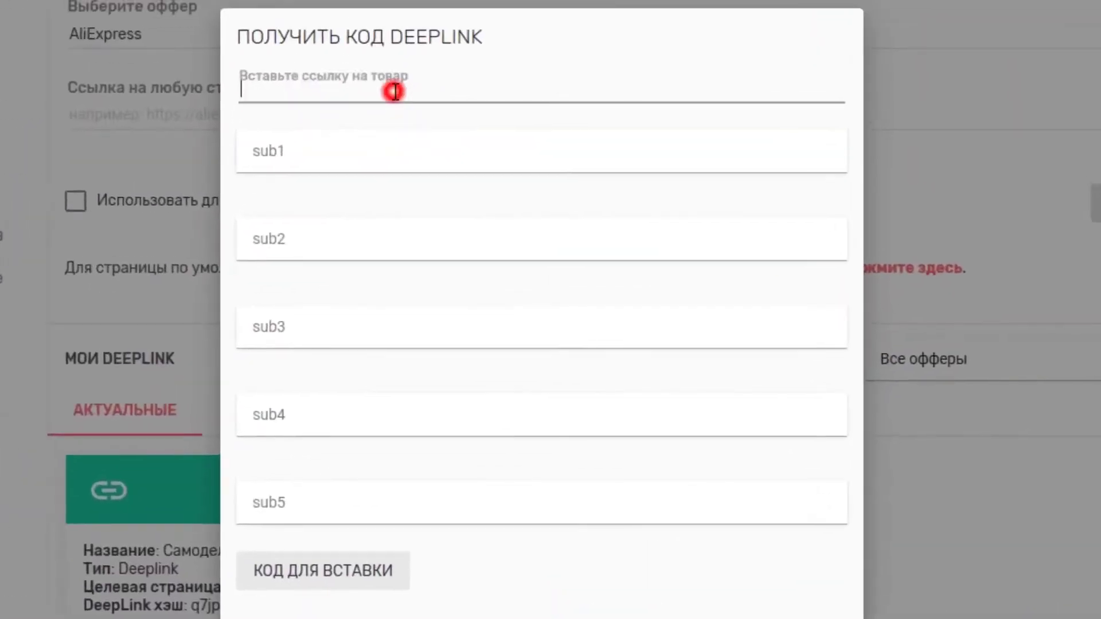
right_click(395, 91)
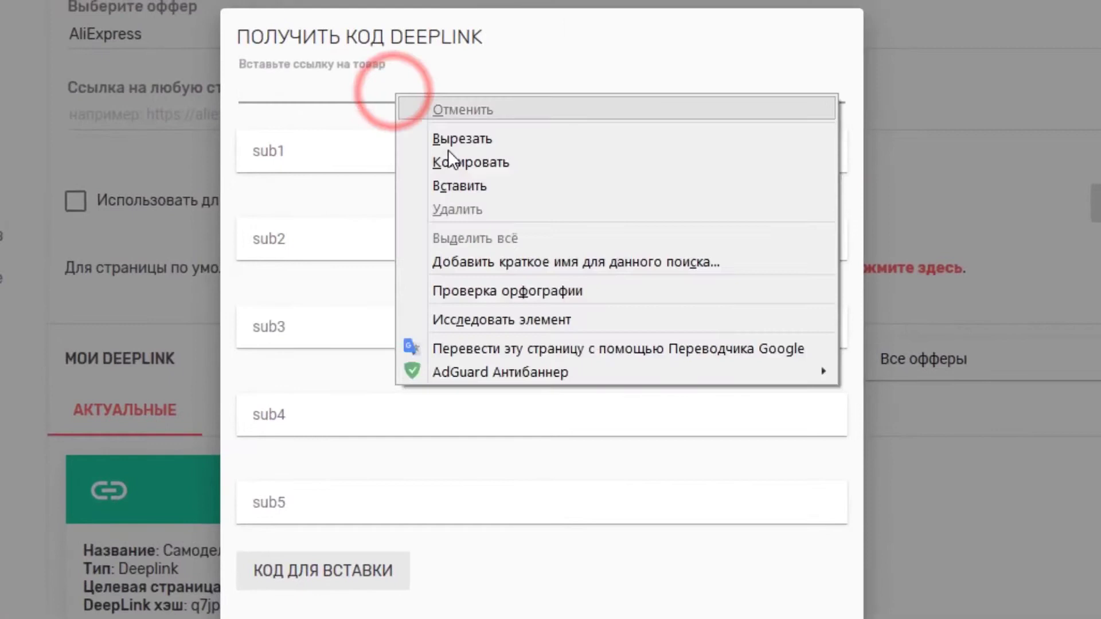
left_click(485, 185)
Set sub1 to the new value "valve" and generate the embed code for the check valve link.
left_click(529, 152)
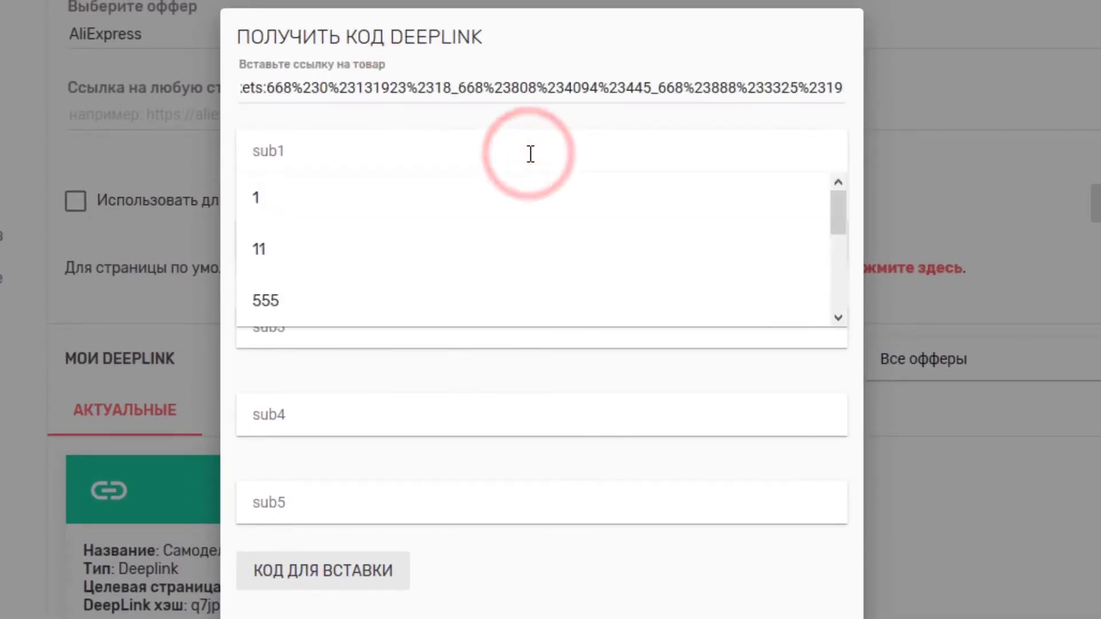
type("valve")
left_click(387, 215)
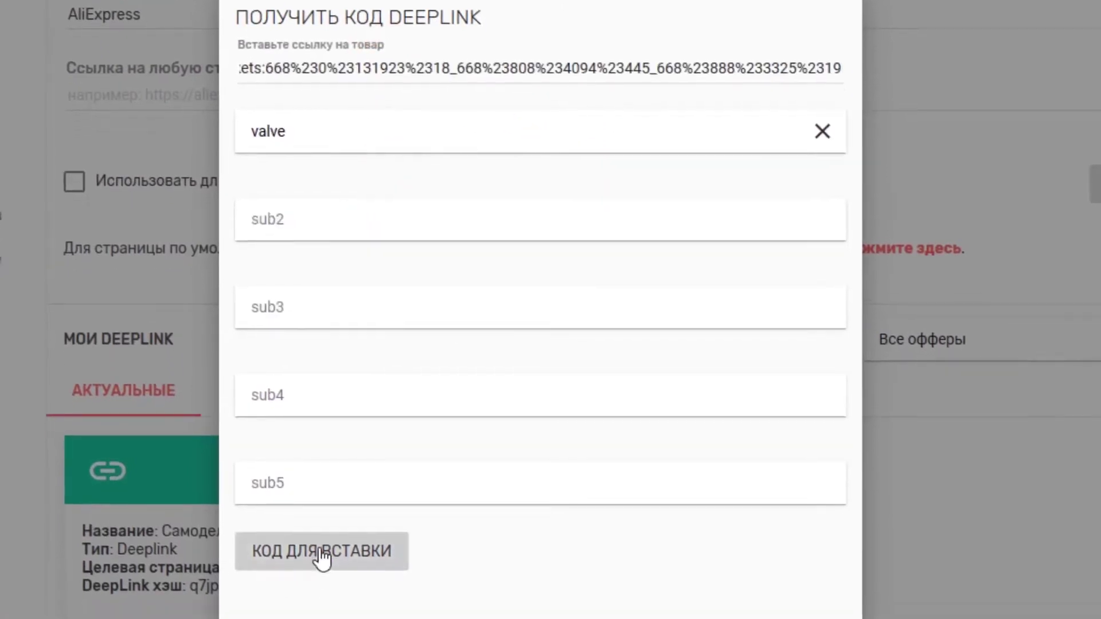
left_click(324, 574)
double_click(724, 424)
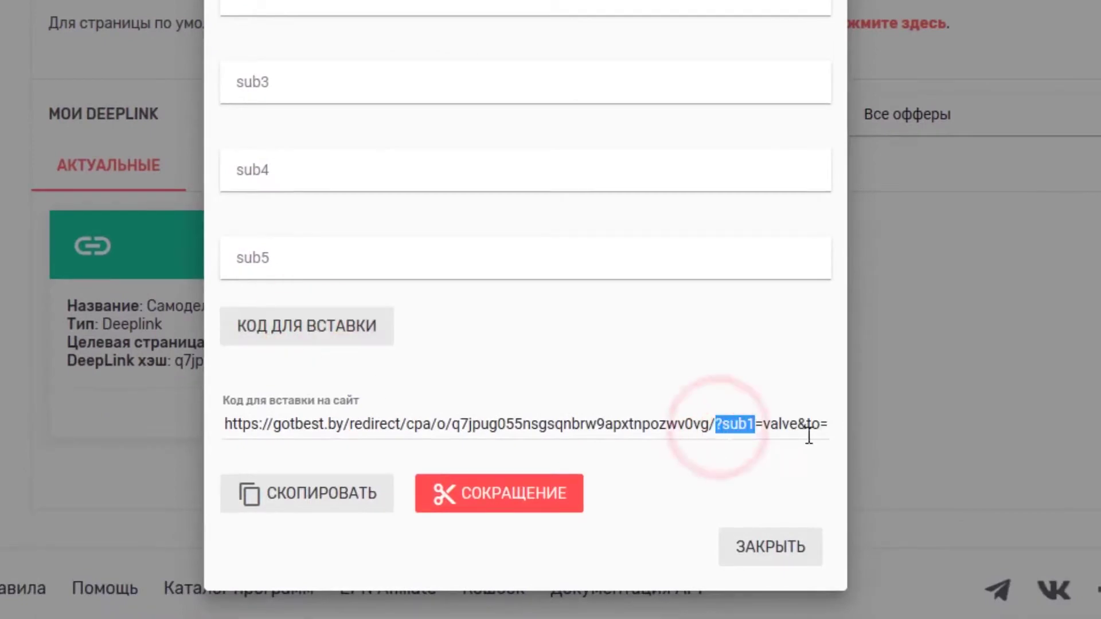
Shorten the generated check valve link and copy its ali.pub version.
left_click(526, 496)
scroll(528, 418, "down", 3)
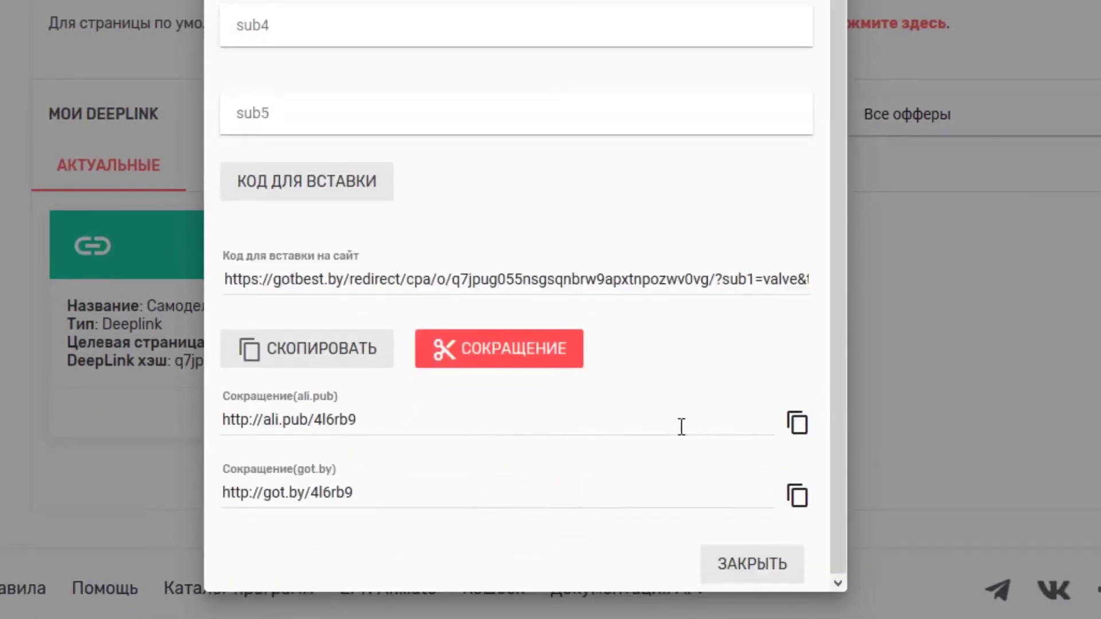
left_click(798, 425)
Switch to Document1 in Word and paste the shortened check valve link after "ОБРАТНЫЙ КЛАПАН покупал здесь -".
mouse_move(151, 608)
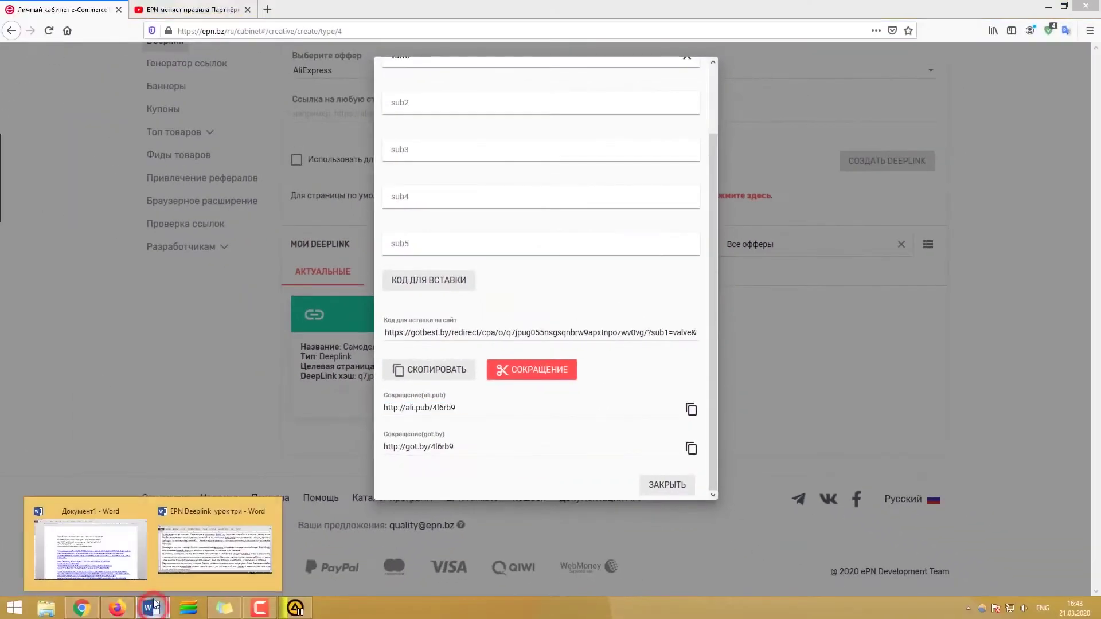
left_click(94, 572)
left_click(532, 243)
key("ctrl+v")
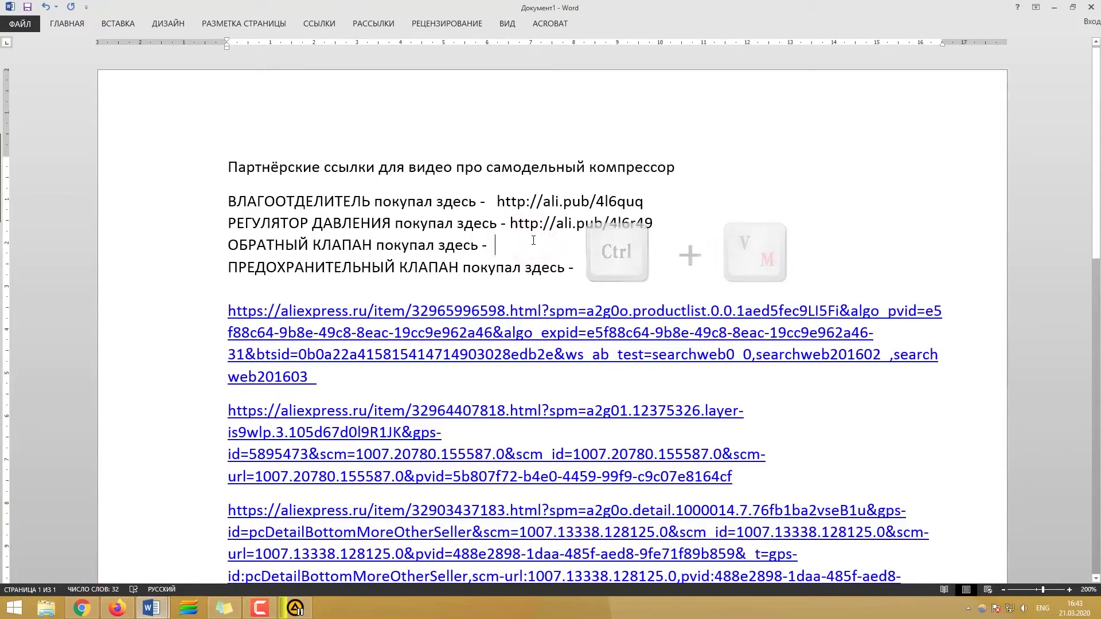
Switch to Chrome and copy the web address of the compressor safety valve product page.
left_click(82, 608)
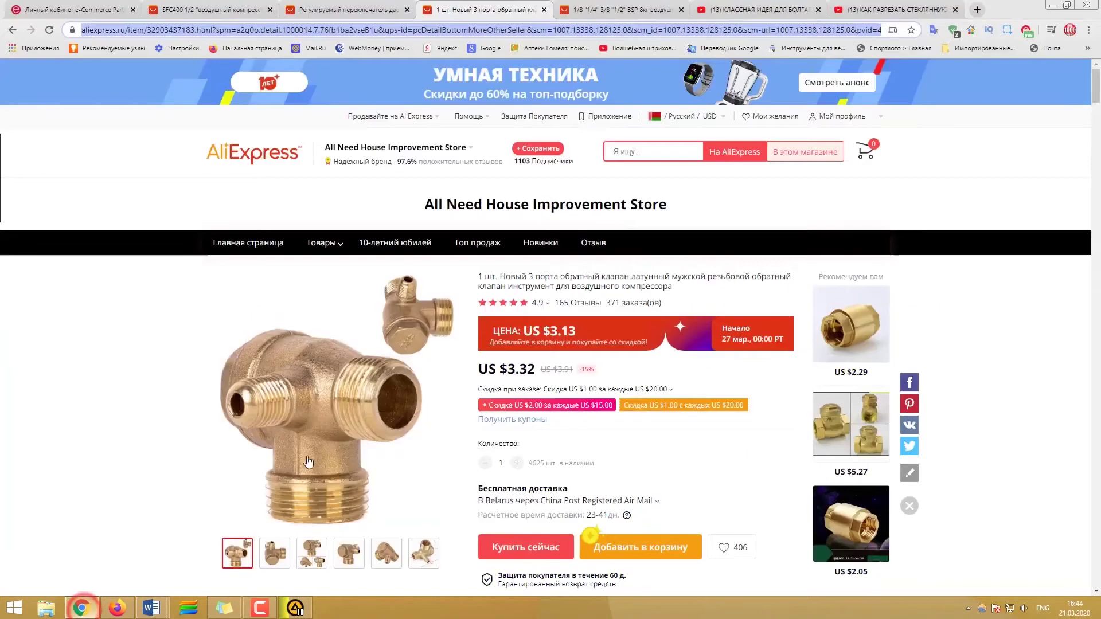
left_click(618, 12)
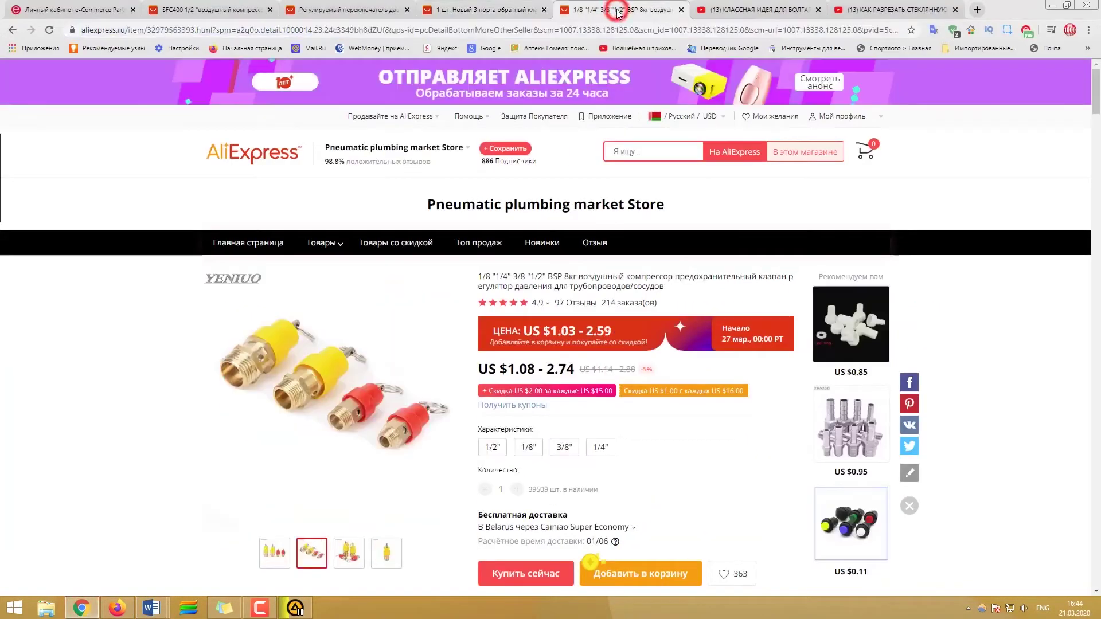
right_click(491, 28)
left_click(524, 90)
Switch to Firefox, open the partner link dialog of the "Самодельный компрессор" deeplink and paste the safety valve address as the product link.
key("alt+Tab")
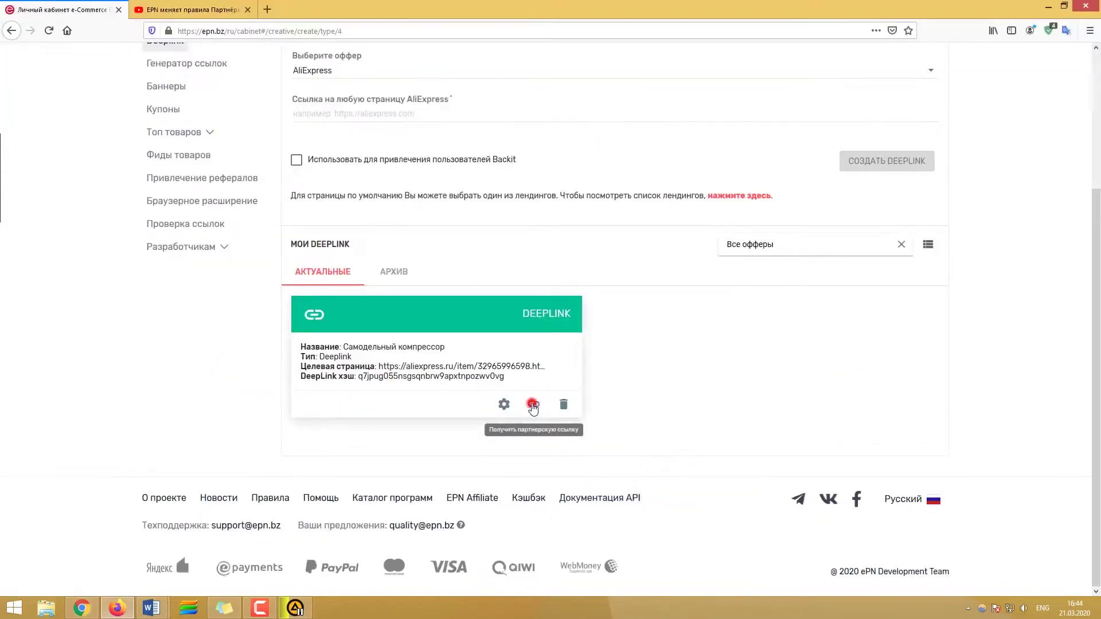
left_click(530, 421)
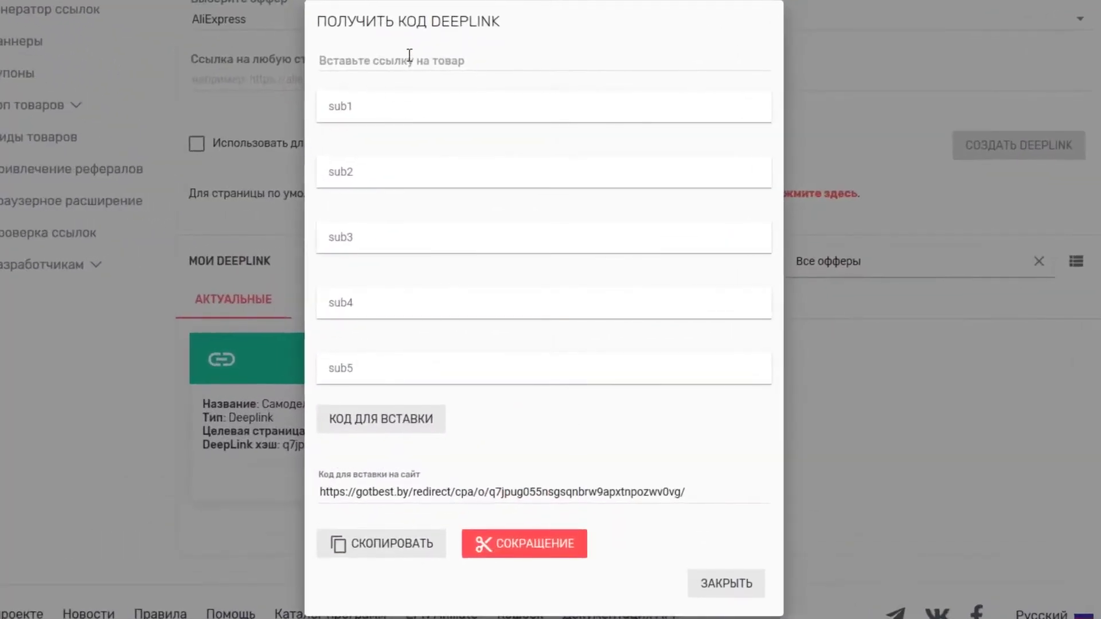
right_click(410, 55)
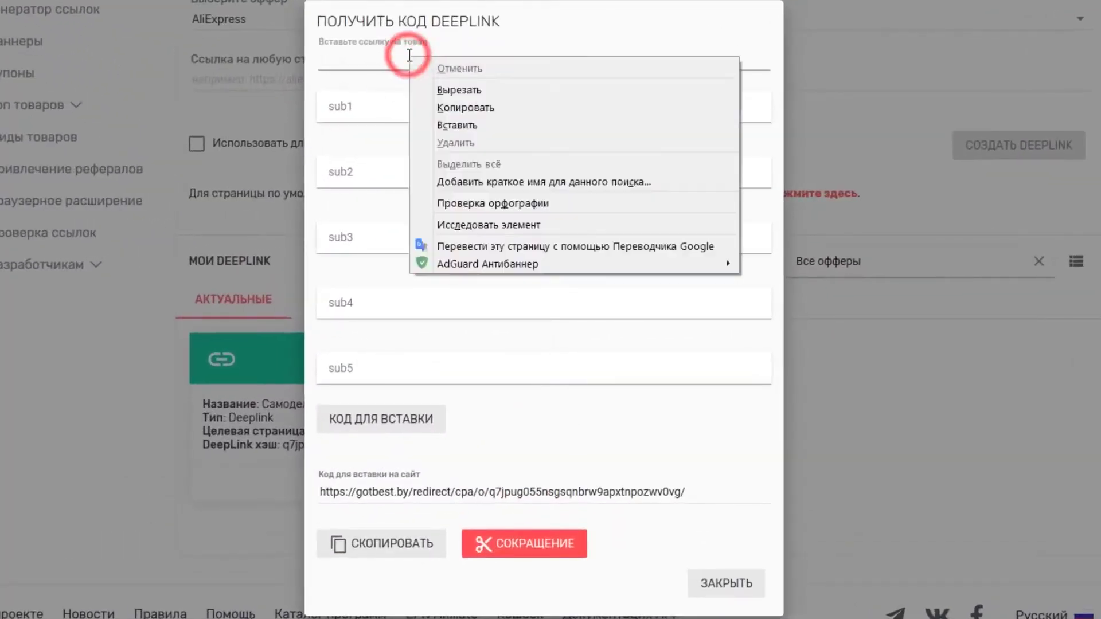
left_click(483, 128)
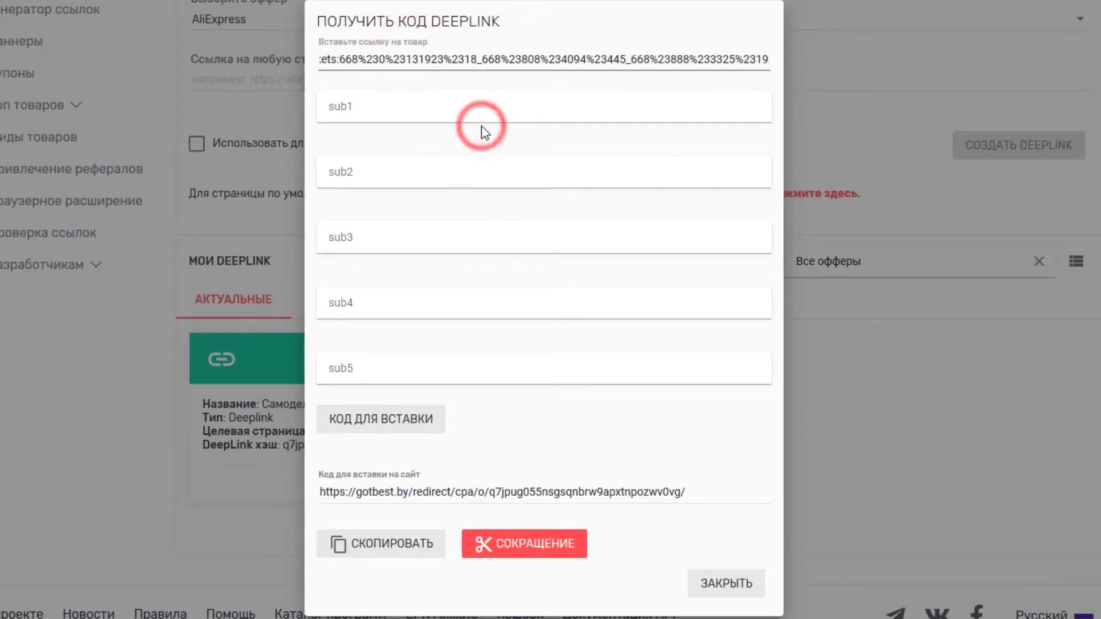
left_click(615, 114)
left_click(770, 74)
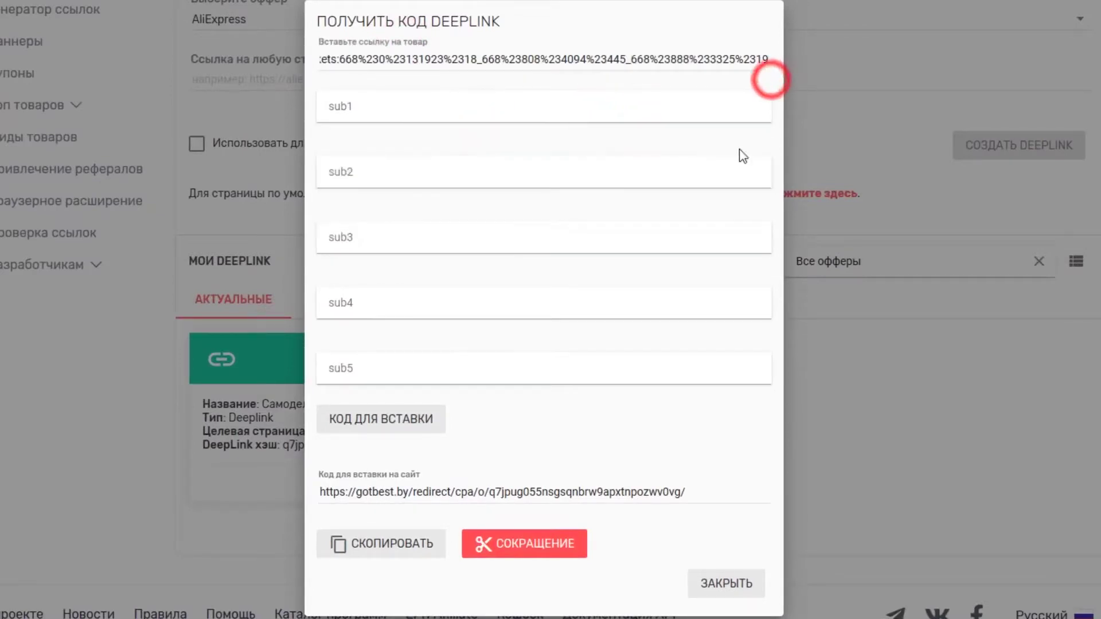
left_click(571, 172)
left_click(602, 129)
left_click(621, 245)
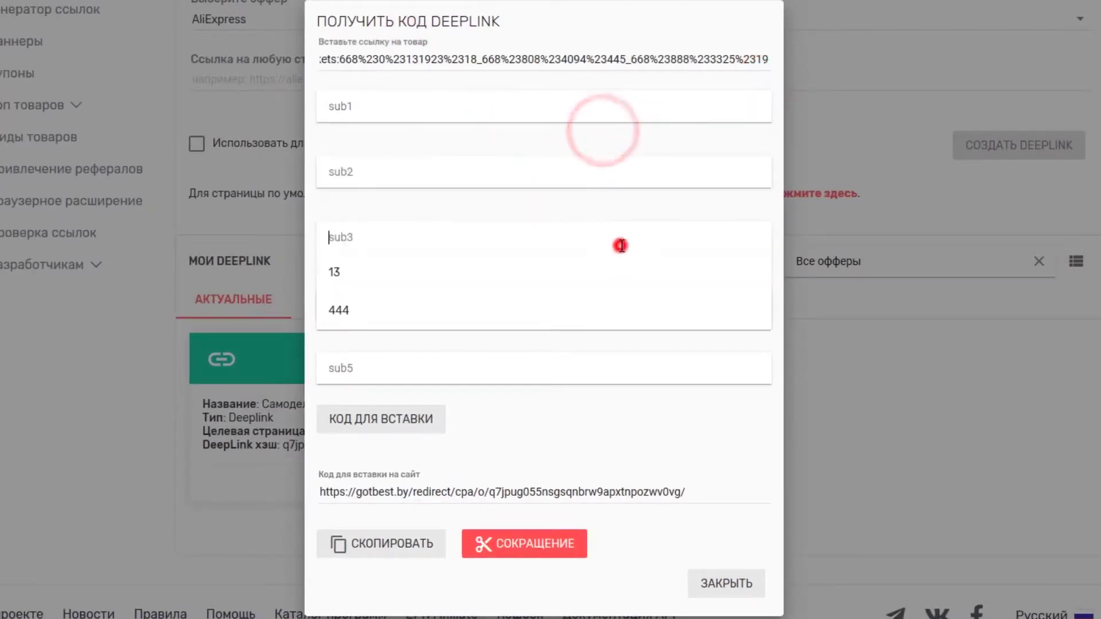
left_click(590, 204)
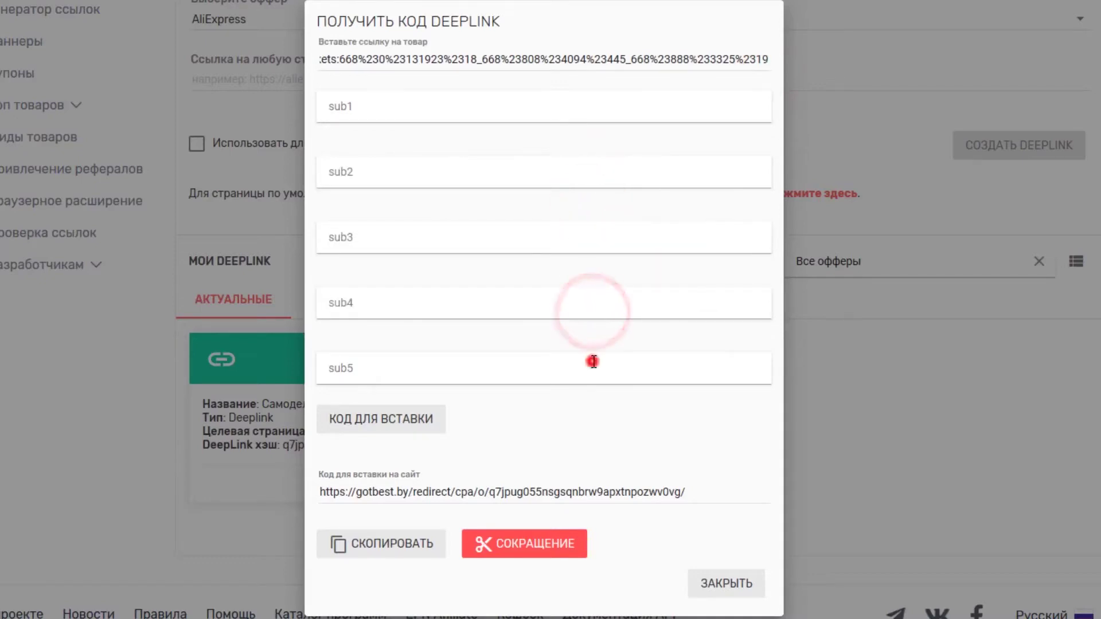
Set sub2 to the new value "valve2" and generate the embed code for the safety valve link.
left_click(441, 178)
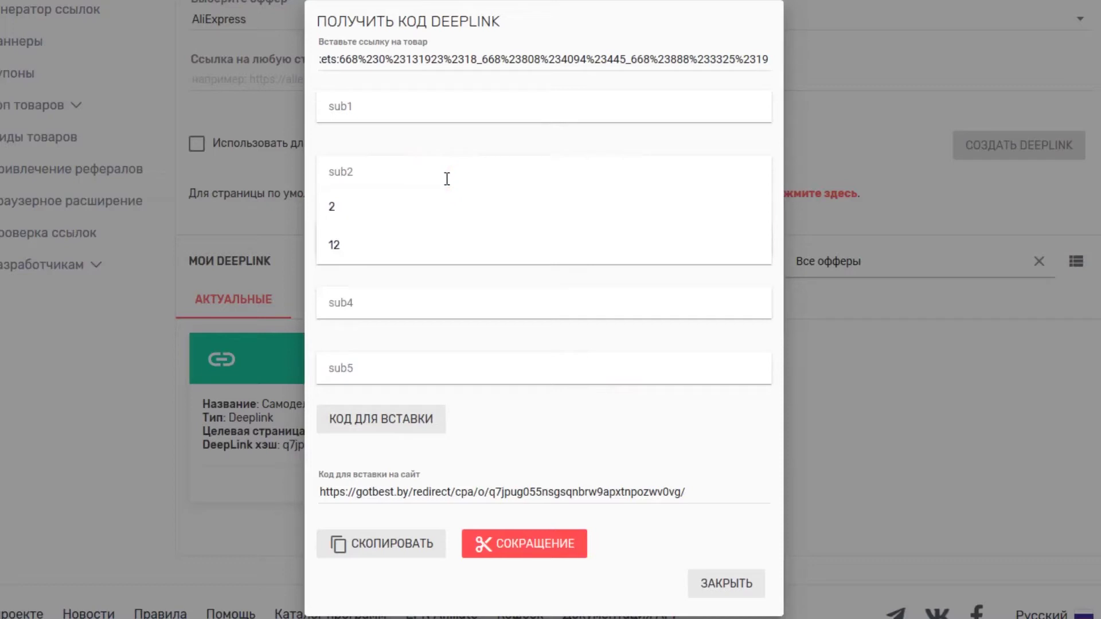
type("valv")
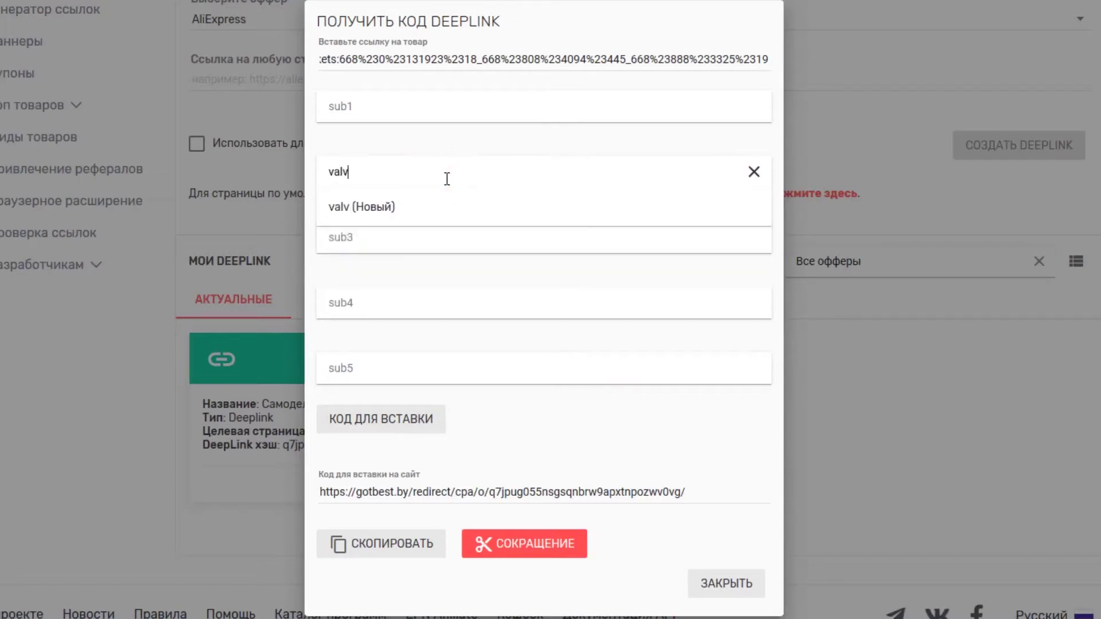
type("e2")
left_click(422, 208)
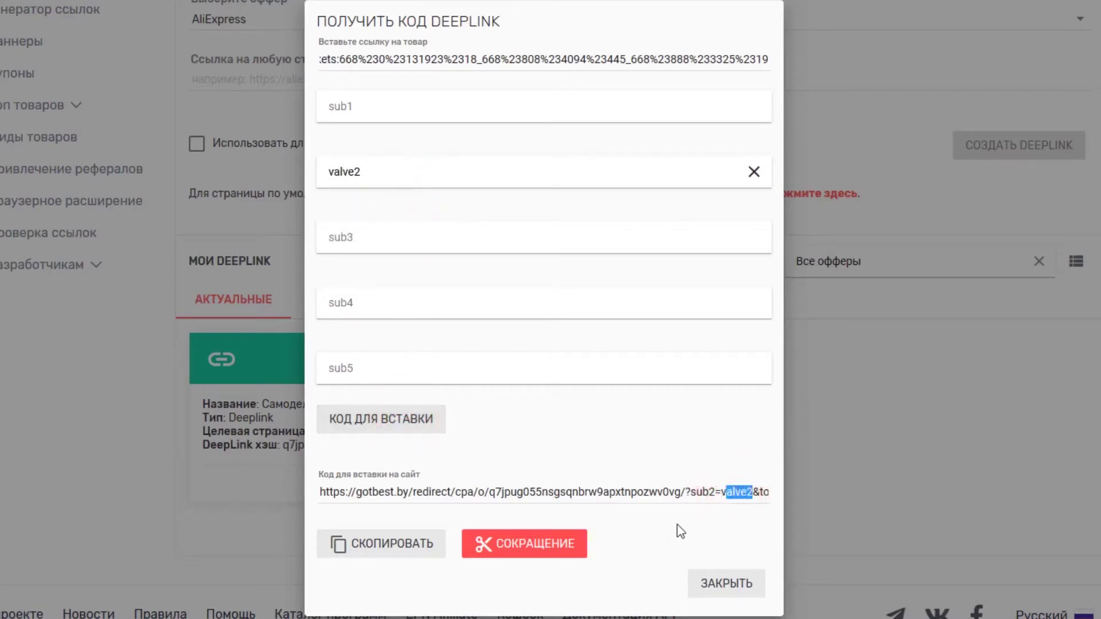
Shorten the generated safety valve link and copy its ali.pub version.
left_click(573, 545)
scroll(595, 514, "down", 2)
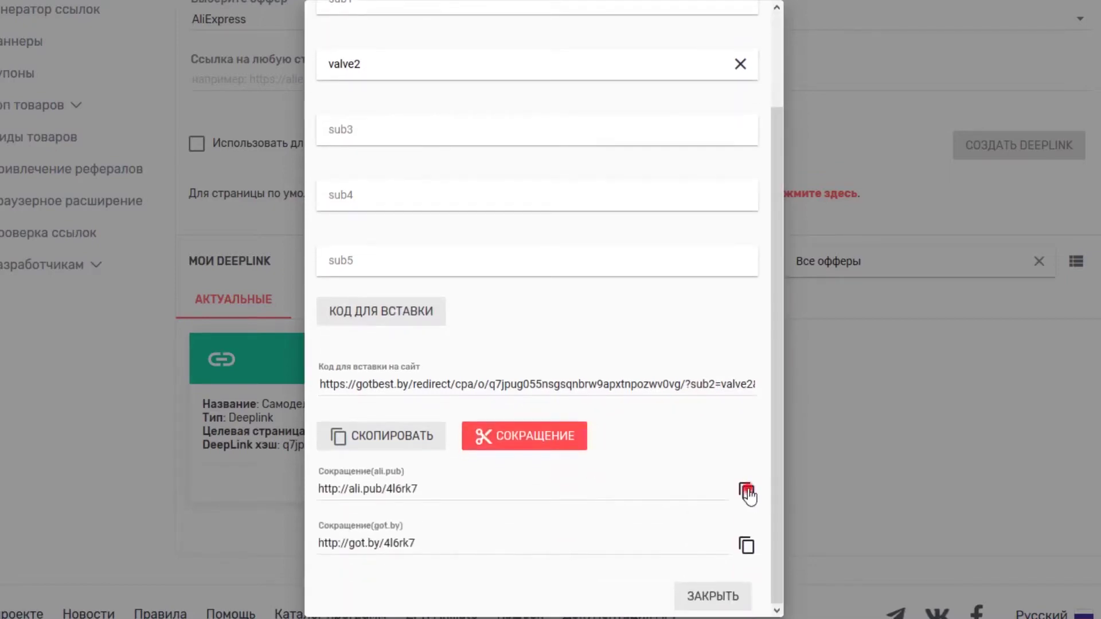
Switch to Document1 in Word and paste the shortened safety valve link after "ПРЕДОХРАНИТЕЛЬНЫЙ КЛАПАН покупал здесь -".
mouse_move(151, 608)
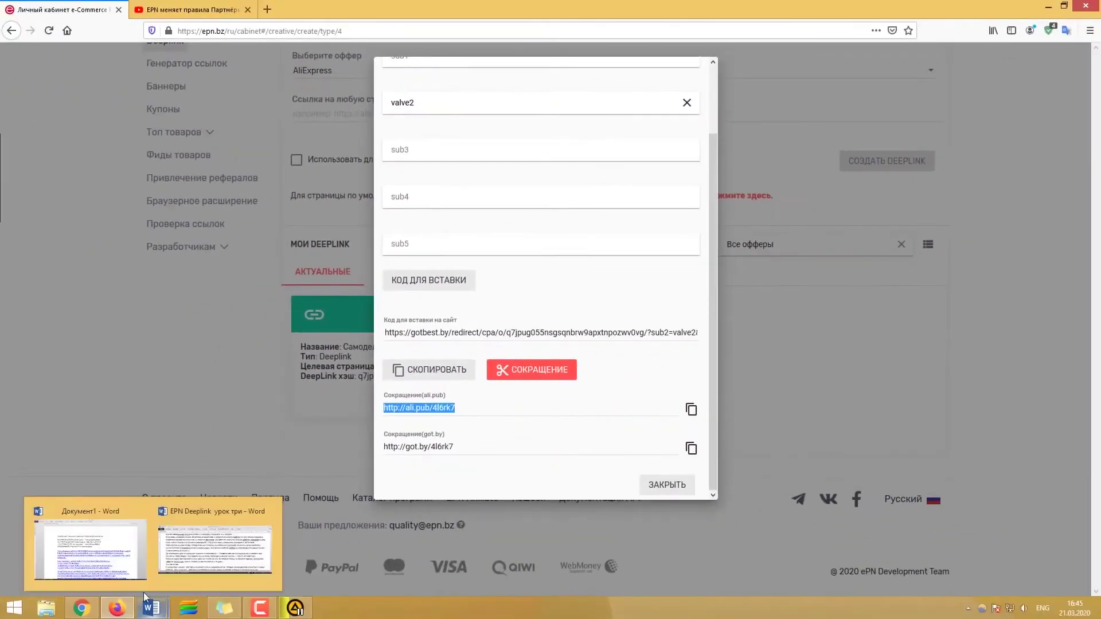
left_click(106, 559)
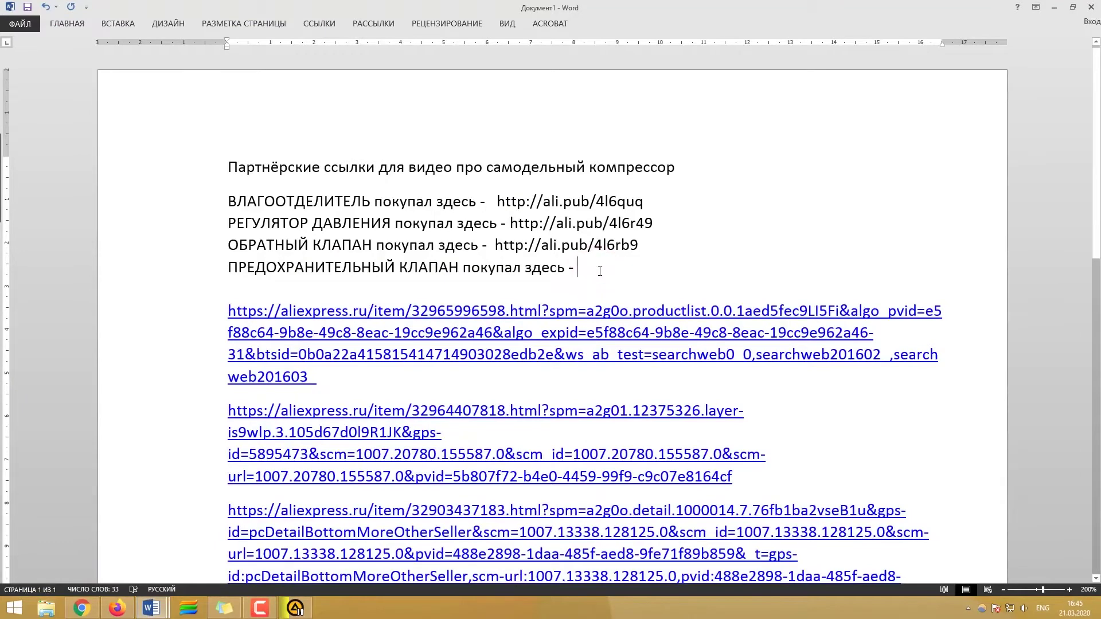
key("ctrl+v")
Copy the four part lines with their ali.pub links from the Word document and switch to Chrome.
left_click_drag(720, 267, 261, 204)
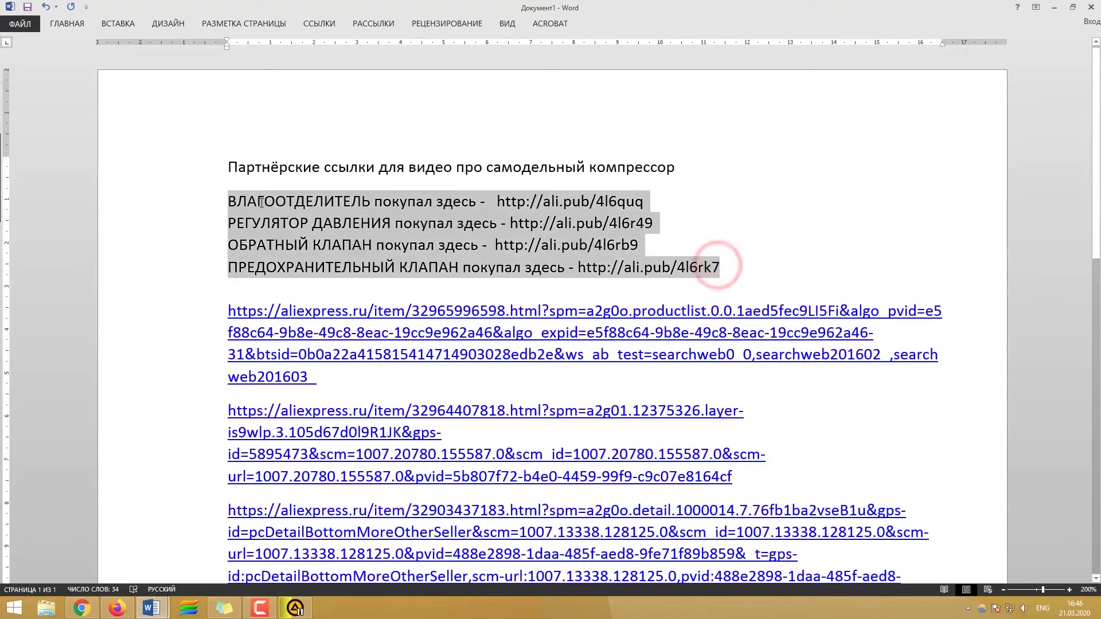
right_click(263, 202)
left_click(304, 221)
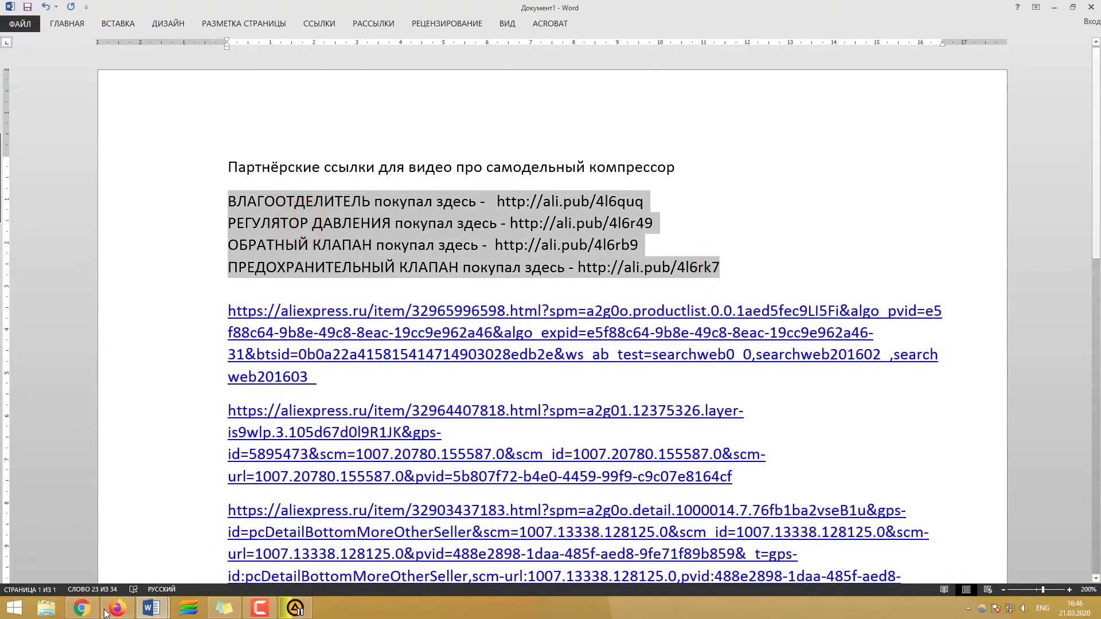
left_click(83, 609)
scroll(473, 362, "down", 7)
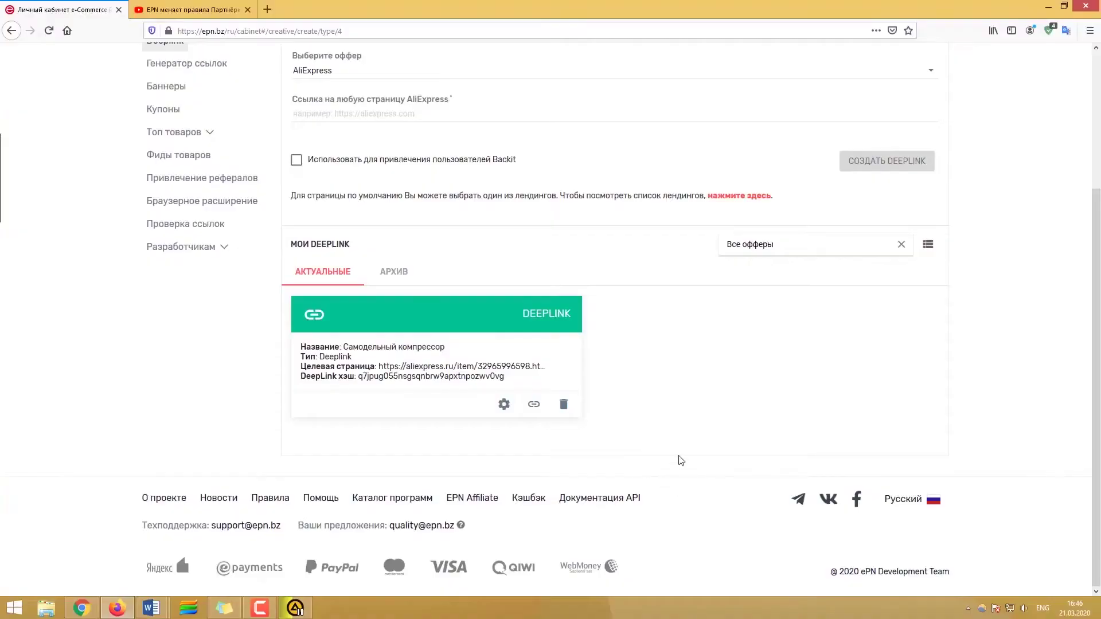
Open the general statistics page of the EPN account in Firefox.
scroll(680, 460, "up", 3)
left_click(254, 70)
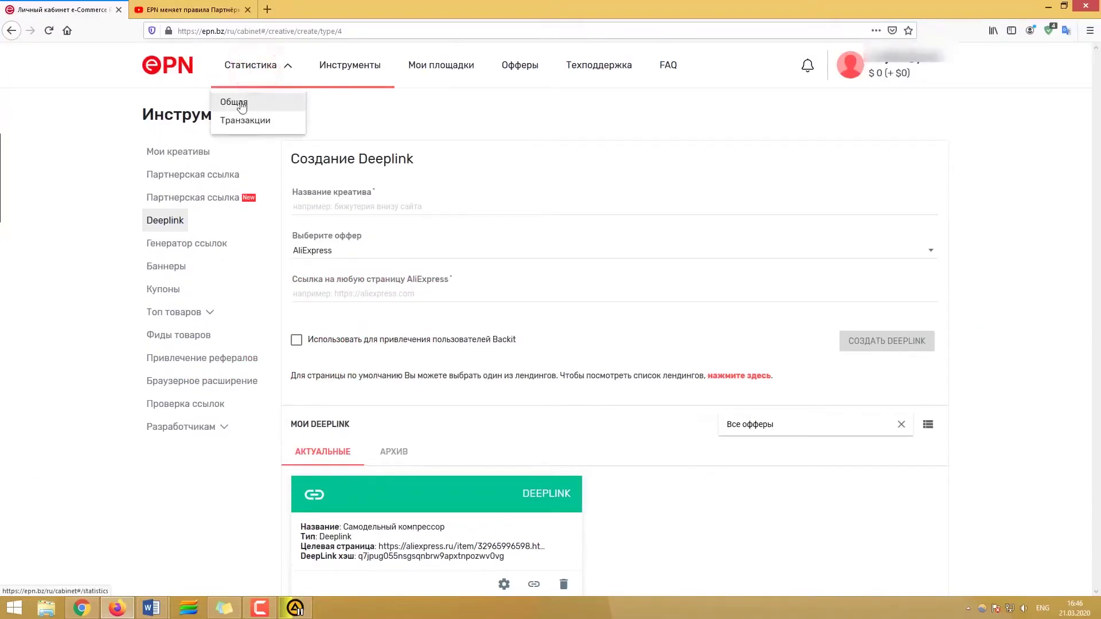
left_click(239, 103)
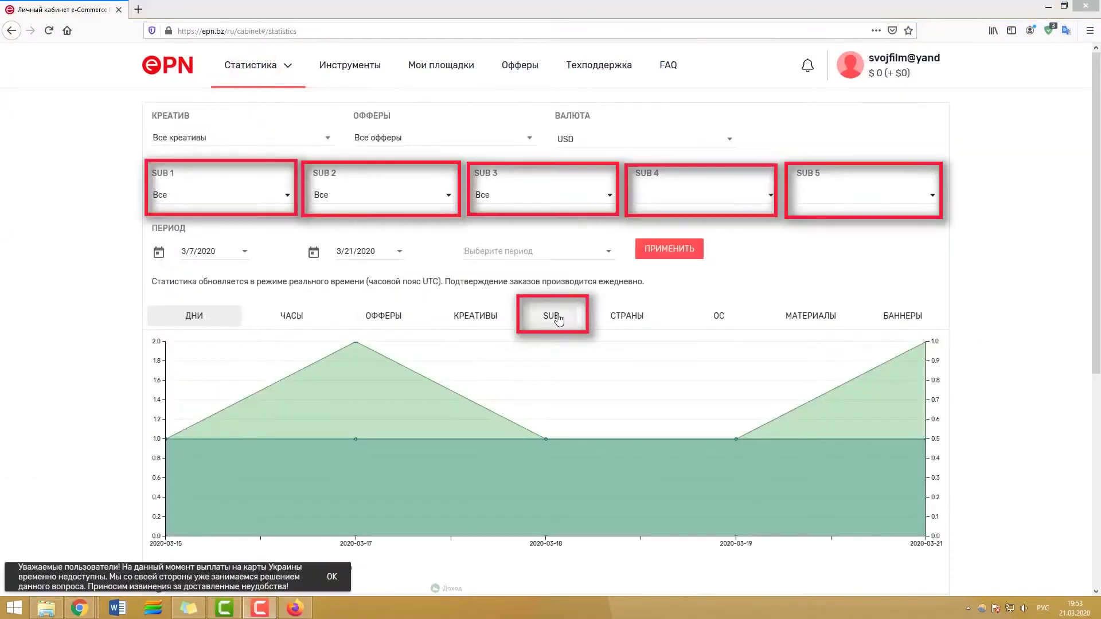
Break the statistics down by SUB1 and look through the available values of the SUB 1 and SUB 2 filters.
left_click(564, 318)
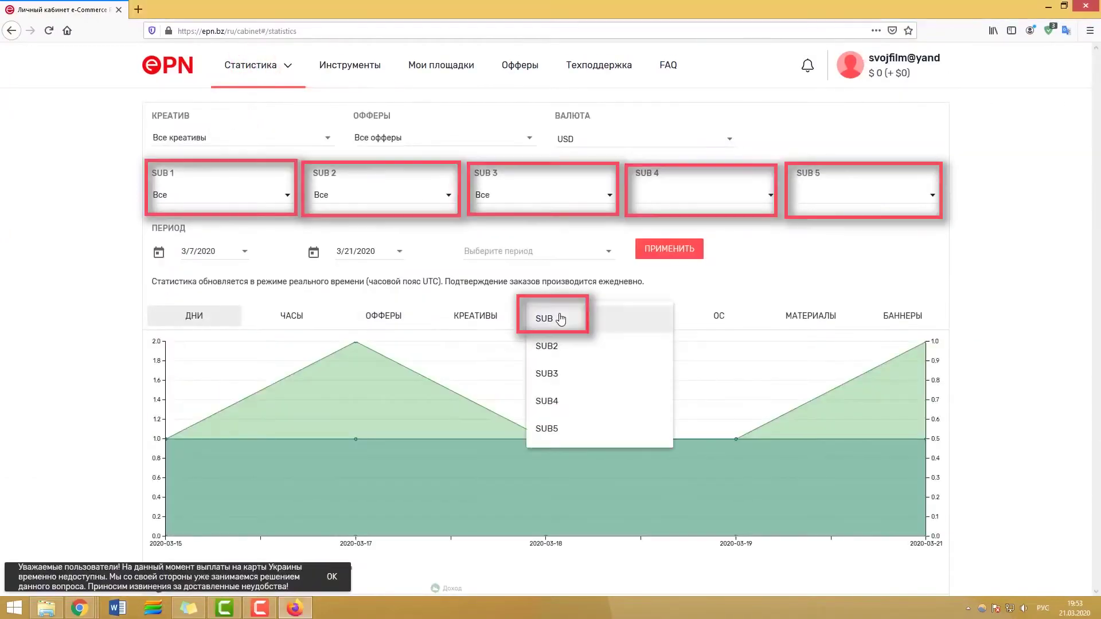
left_click(547, 319)
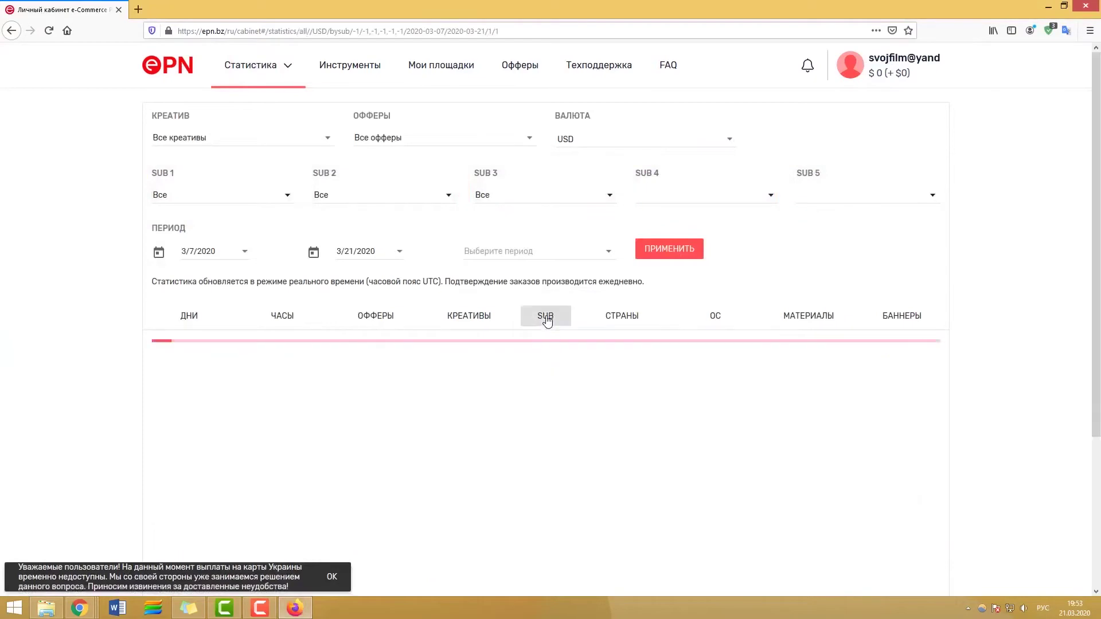
left_click(288, 195)
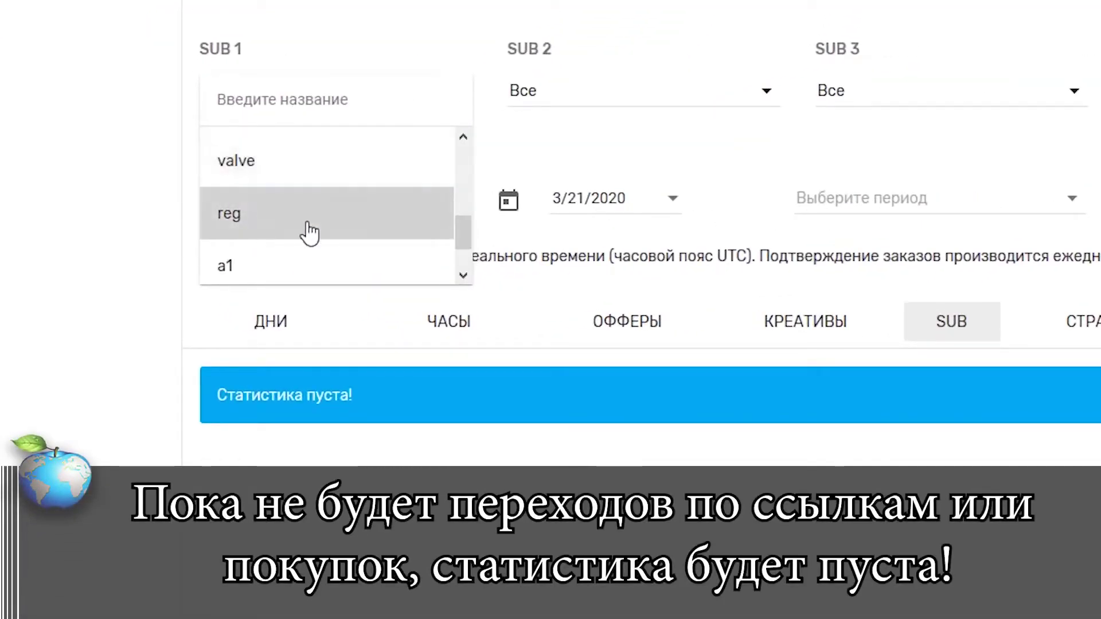
scroll(468, 261, "down", 1)
left_click(751, 91)
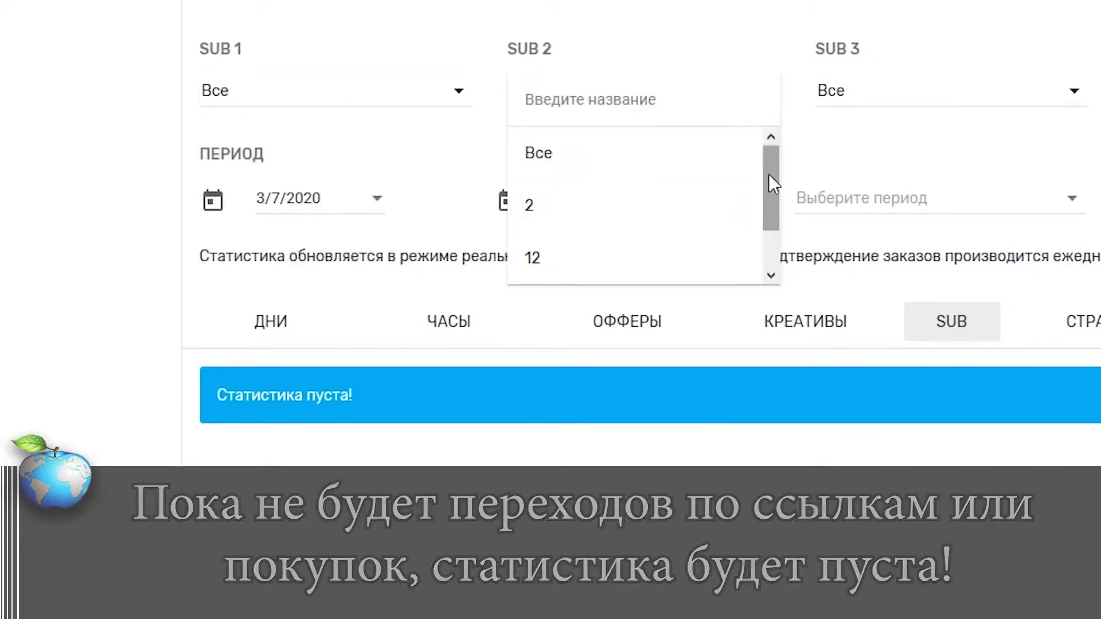
scroll(768, 173, "down", 2)
left_click(567, 277)
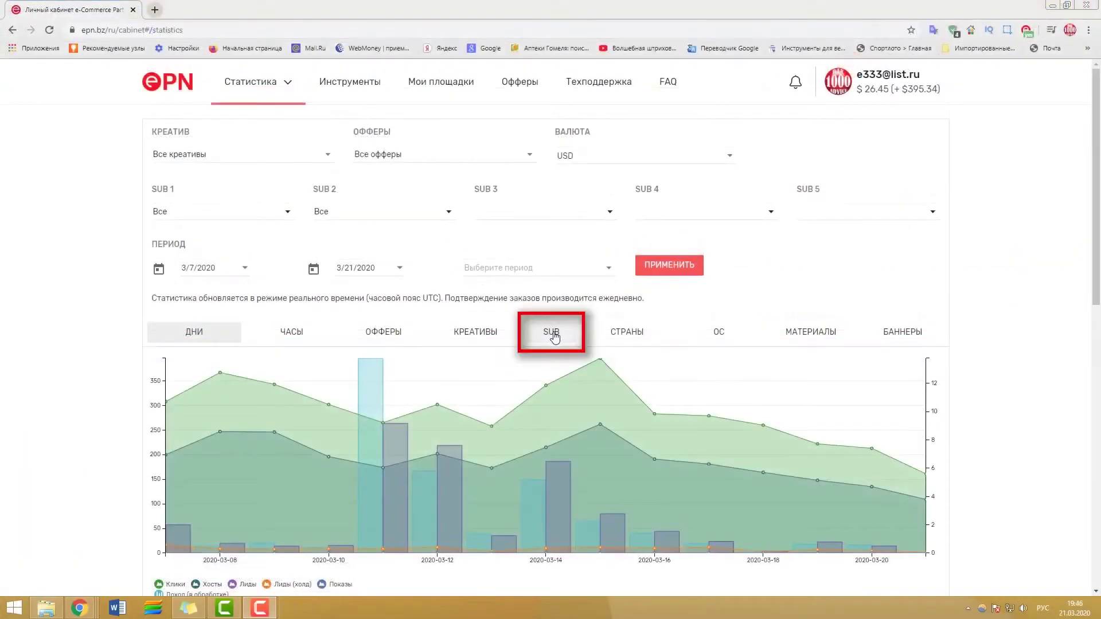
Break down the statistics of the EPN account open in Chrome by SUB1.
left_click(550, 332)
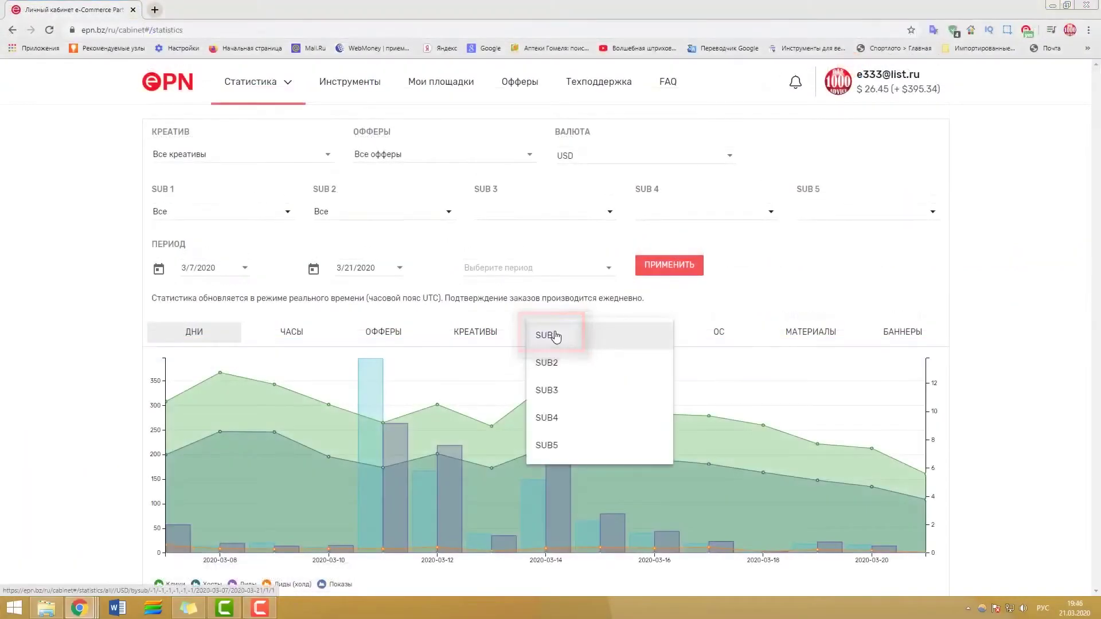
left_click(555, 337)
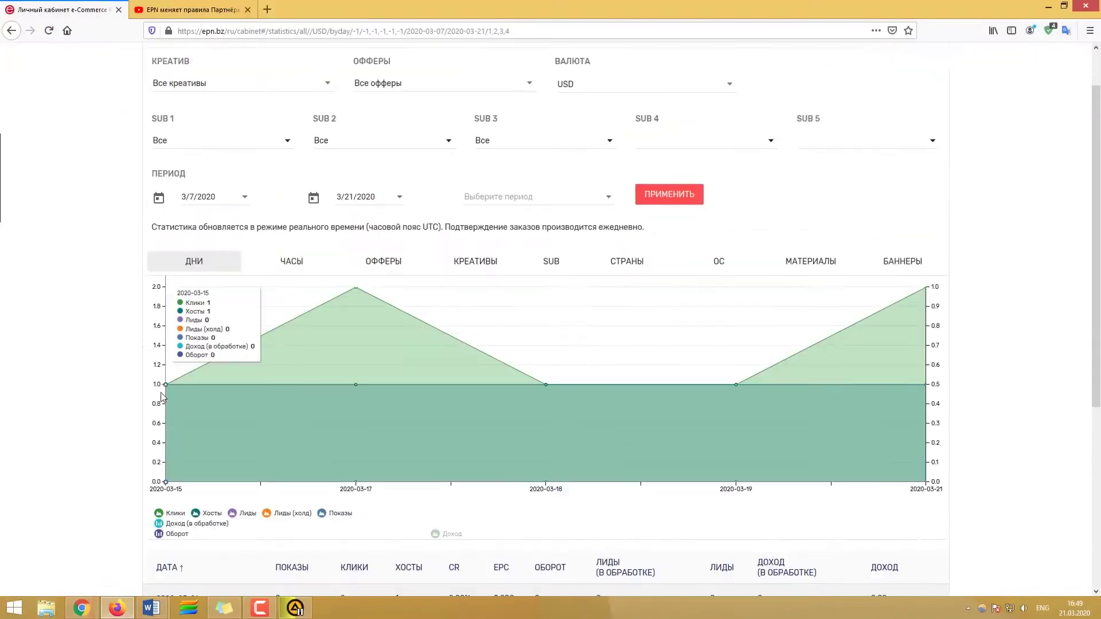
Open the new "Партнерская ссылка" creation page among the EPN tools in Firefox.
scroll(162, 397, "up", 2)
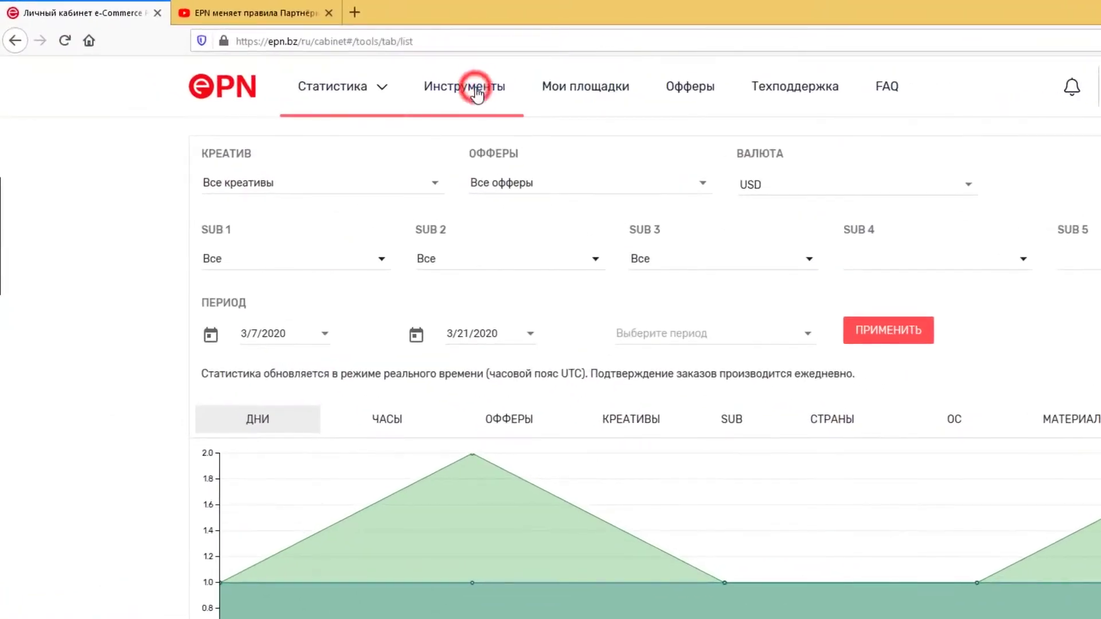
left_click(476, 92)
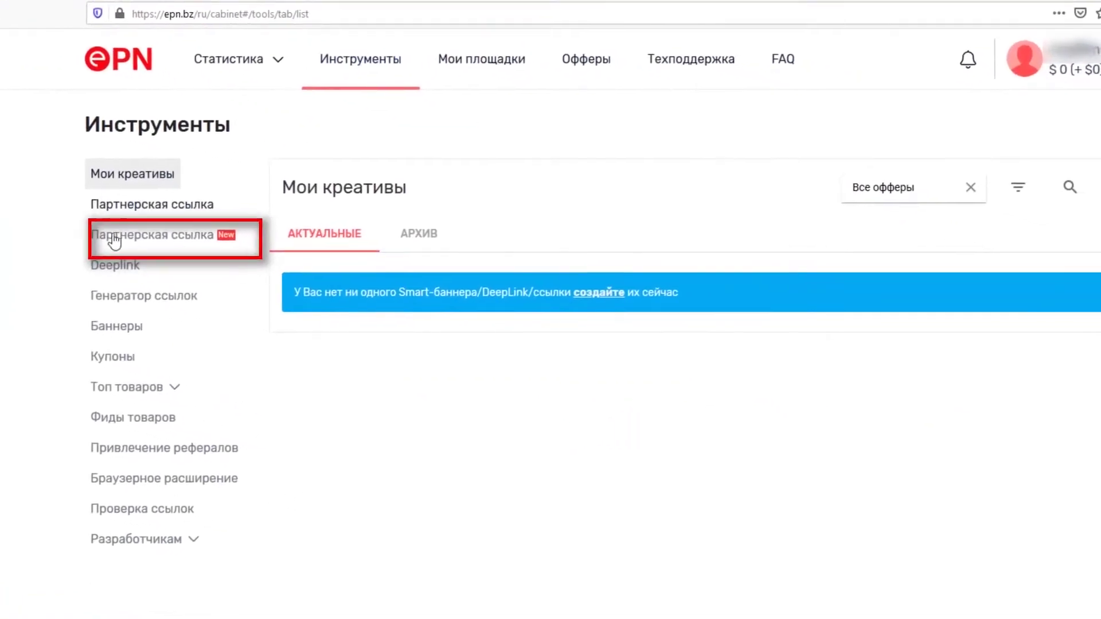
left_click(249, 264)
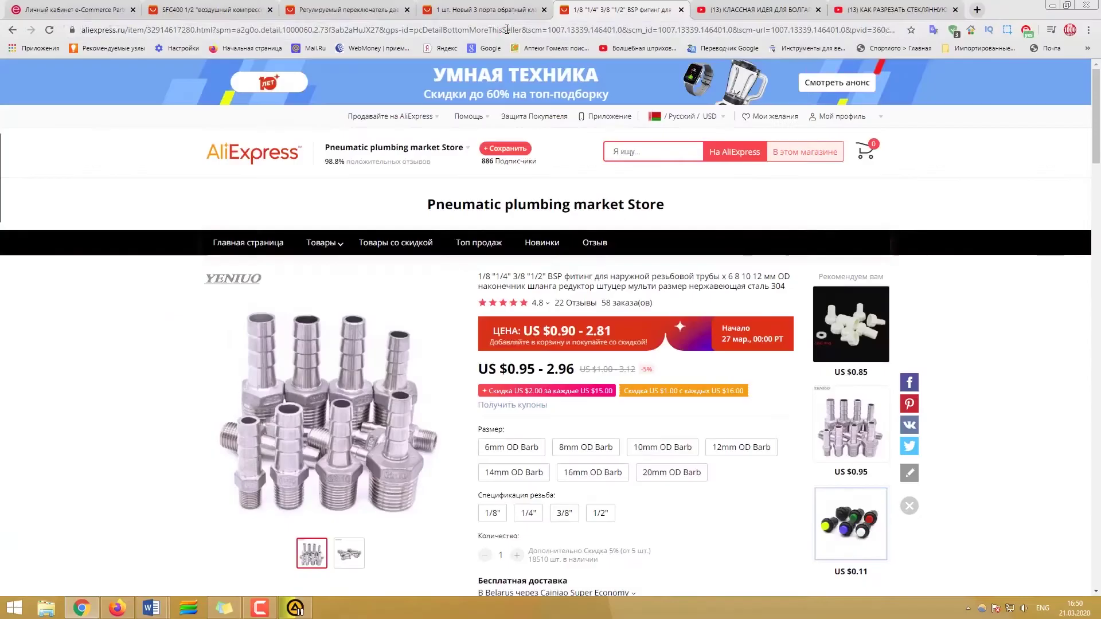
Switch to Chrome and copy the address of the AliExpress page for the BSP hose barb fitting.
left_click(507, 30)
right_click(525, 31)
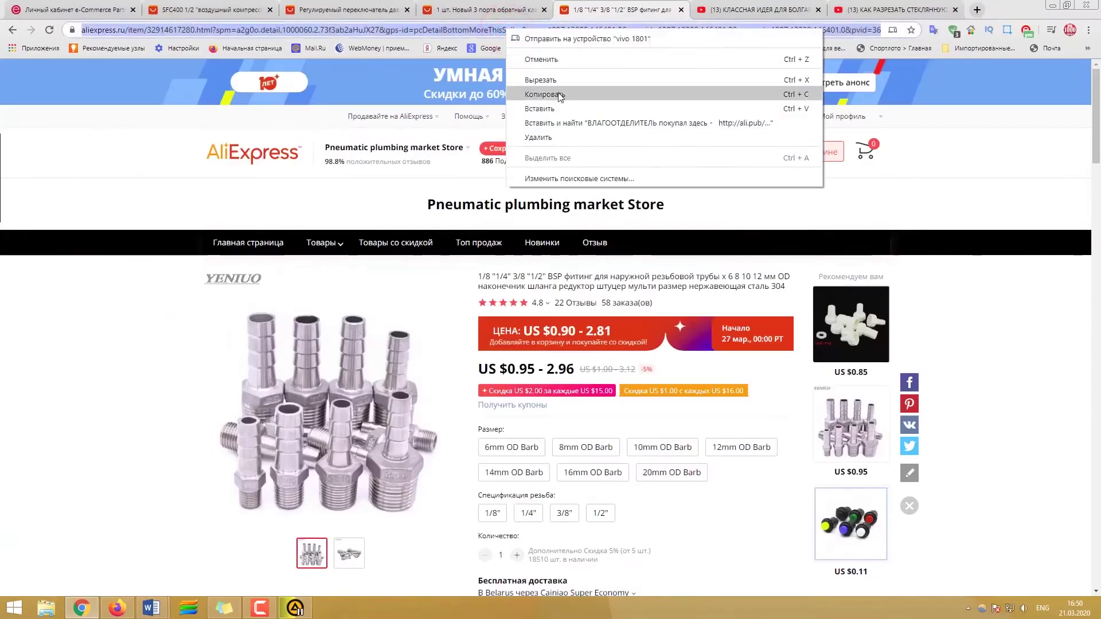
left_click(554, 95)
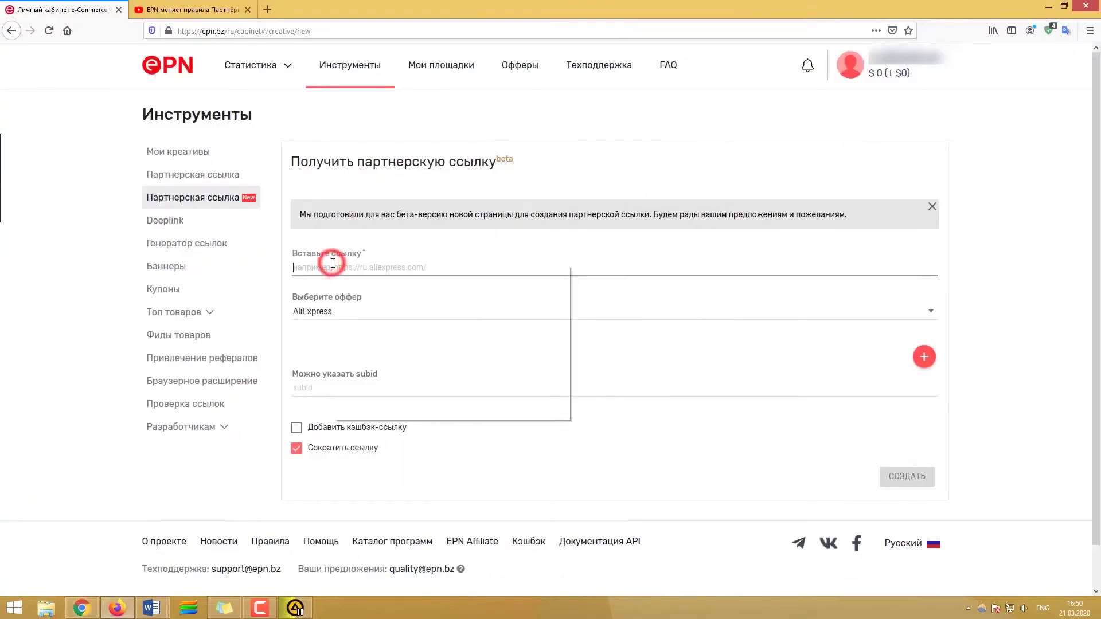
Paste the fitting's address in the Firefox form with the AliExpress offer, set subid to "fiting", and create the shortened affiliate link.
left_click(395, 315)
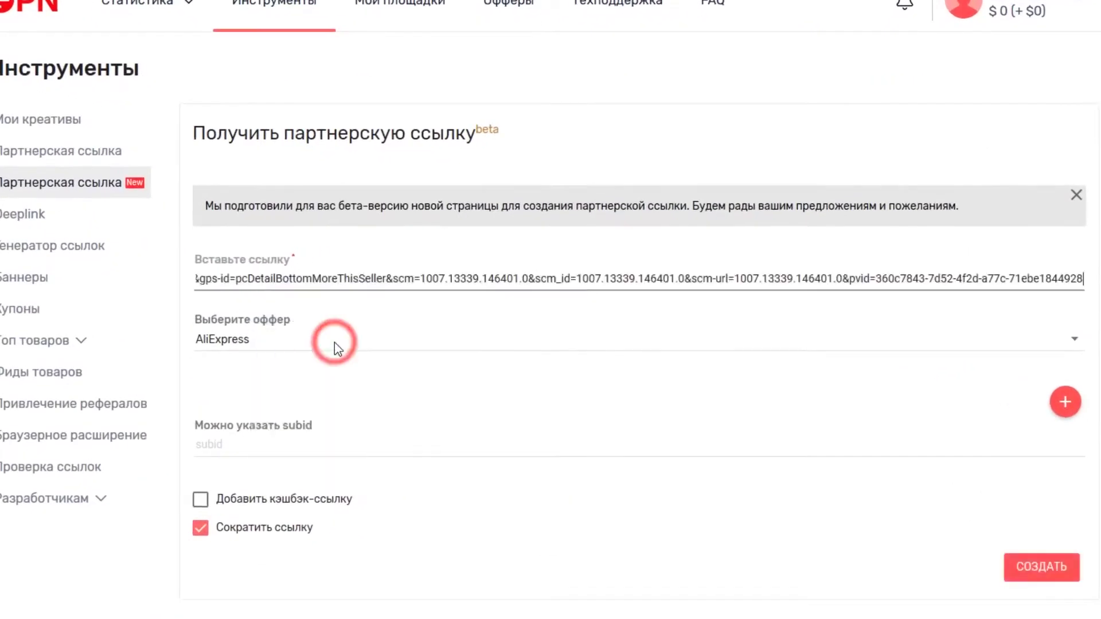
left_click(579, 340)
left_click(578, 340)
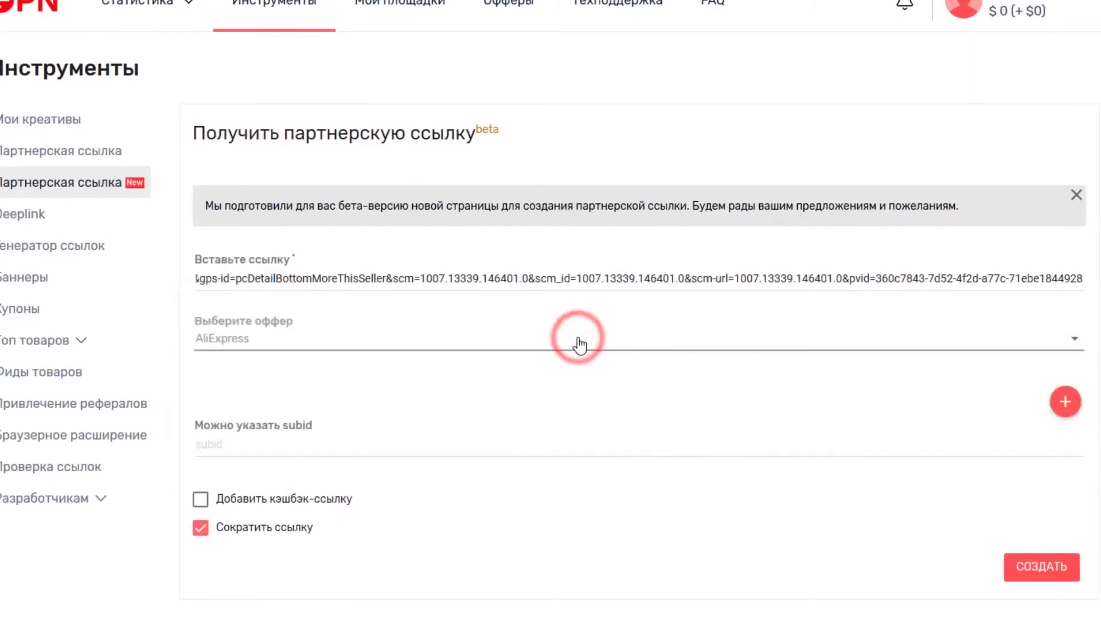
left_click(288, 443)
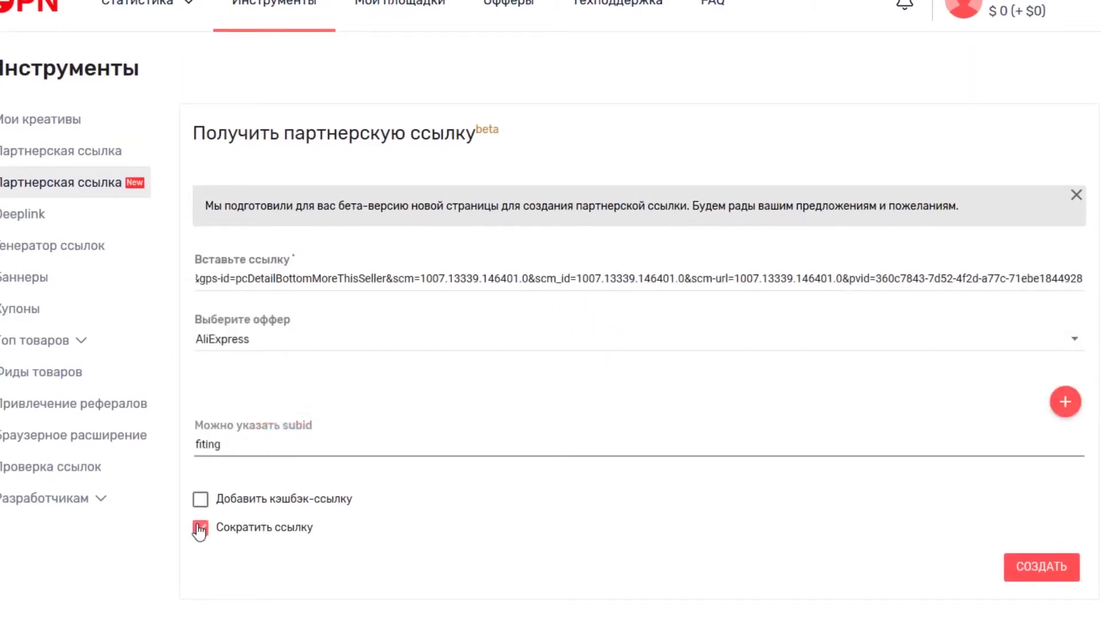
left_click(1043, 565)
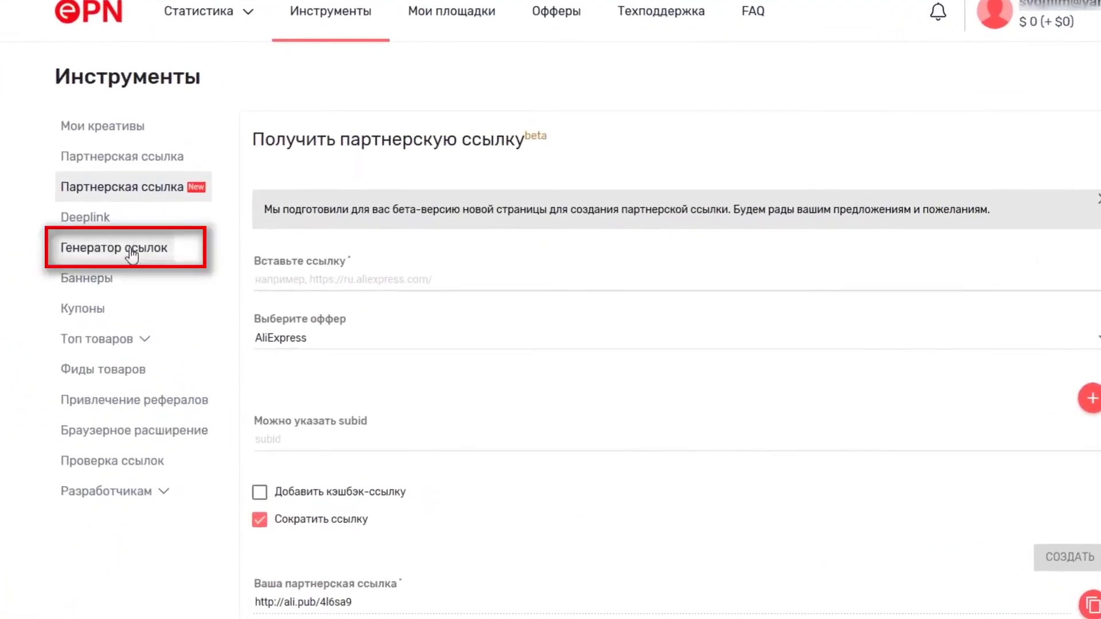
Open the EPN link generator, then switch to Word and copy the list of full AliExpress product links.
left_click(130, 252)
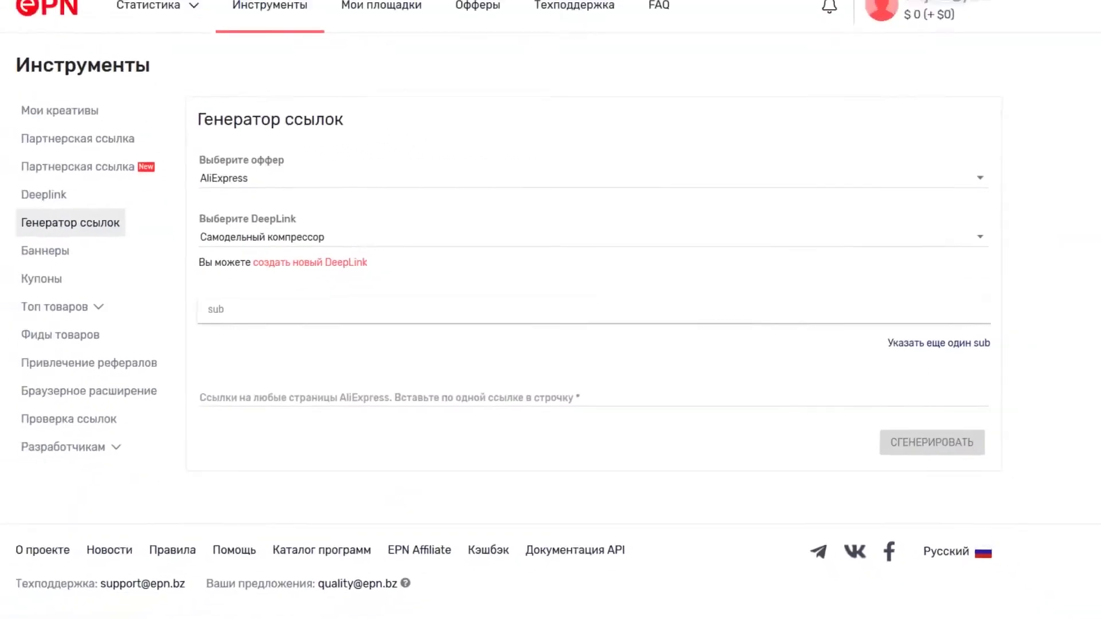
mouse_move(152, 608)
left_click(97, 564)
key("ctrl+c")
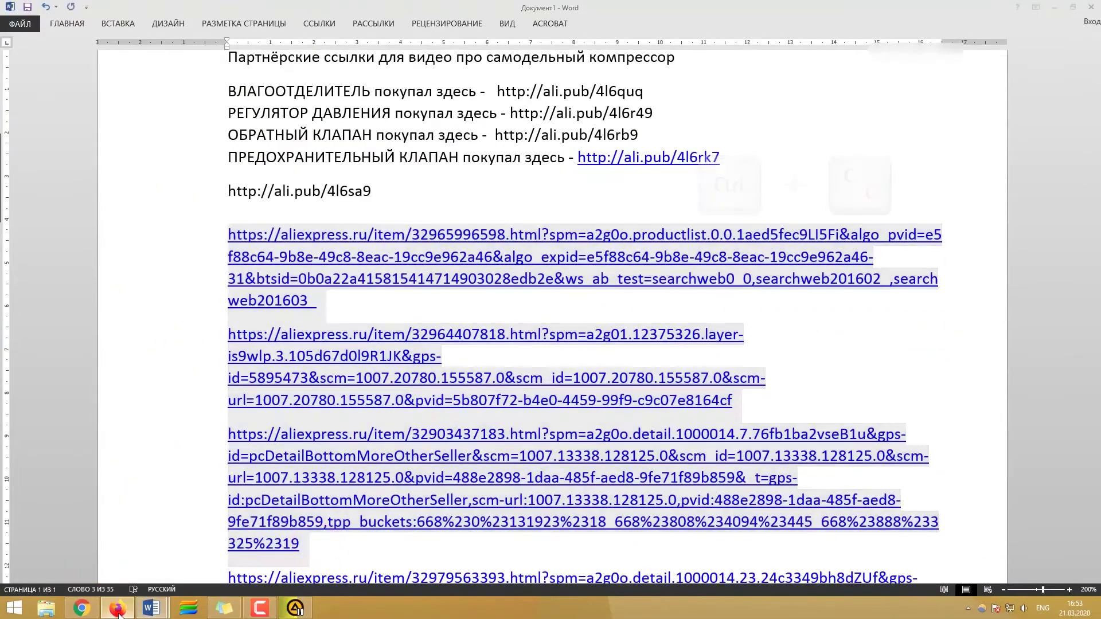
Switch back to Firefox, paste the copied product links into the generator, and check that each one starts on its own line.
left_click(117, 608)
left_click(357, 381)
key("ctrl+v")
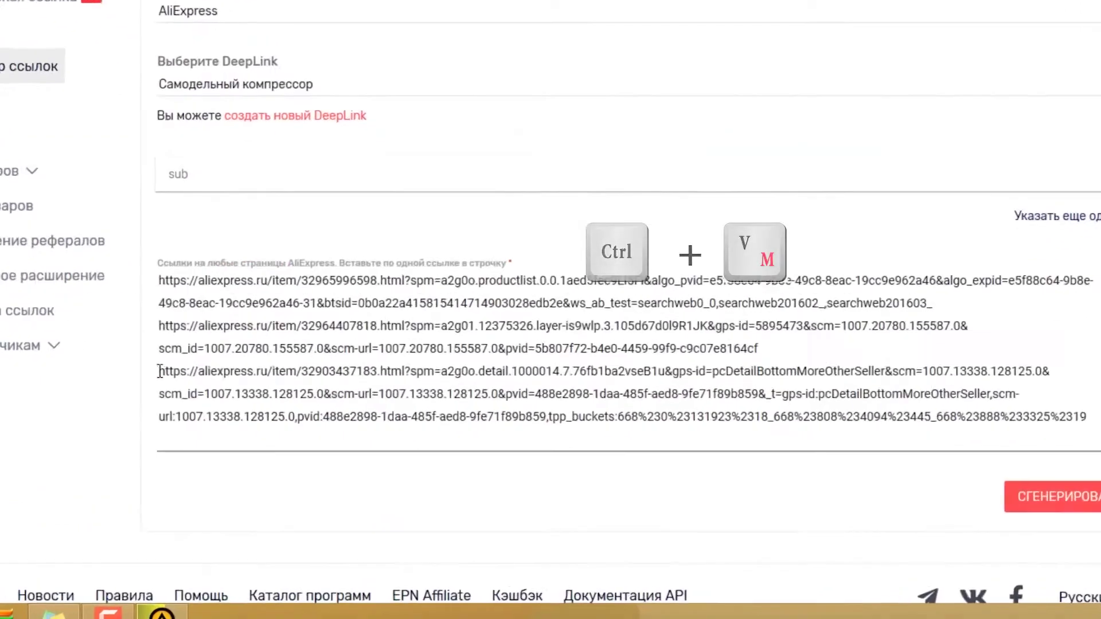
left_click_drag(160, 372, 326, 380)
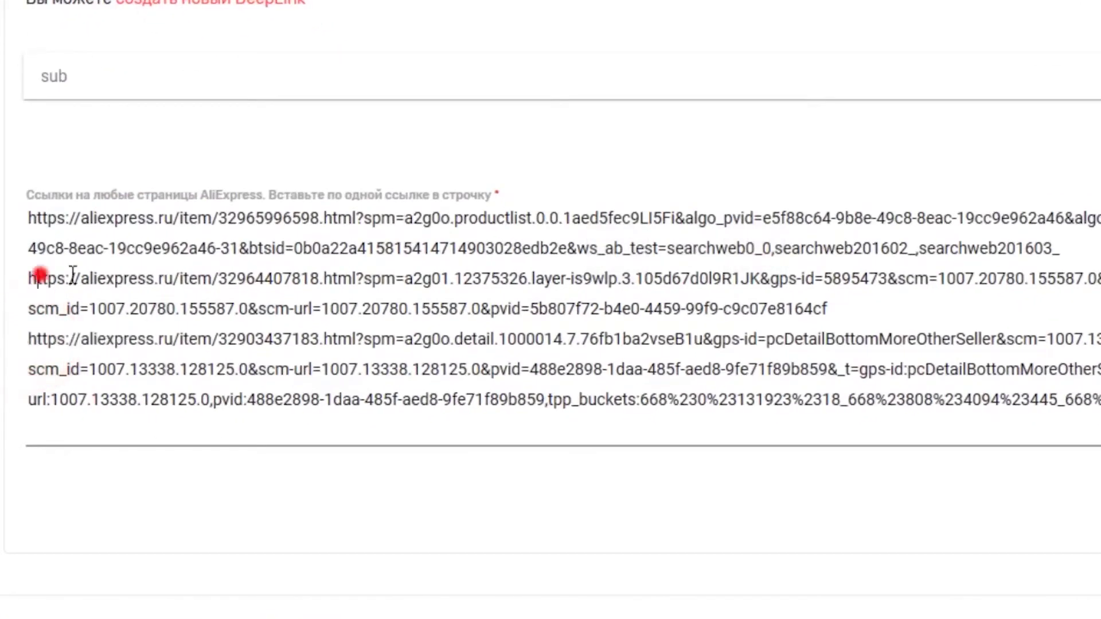
left_click_drag(72, 276, 111, 278)
left_click_drag(37, 218, 189, 218)
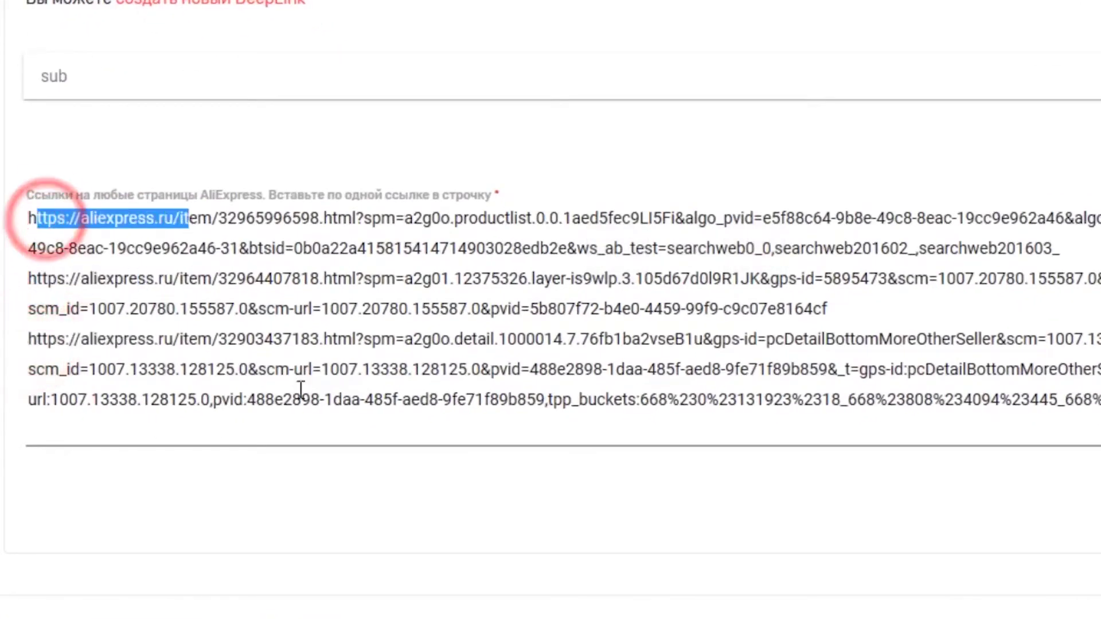
left_click(44, 312)
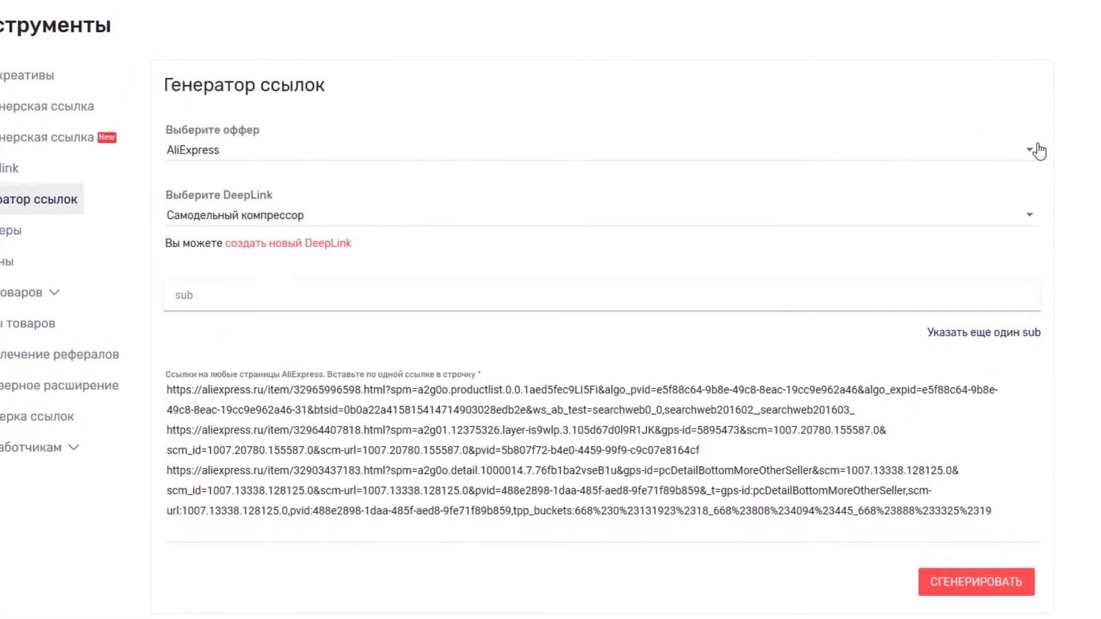
Keep the AliExpress offer and the "Самодельный компрессор" deeplink, set the sub to "a1", and generate the affiliate links.
left_click(1032, 150)
left_click(1032, 150)
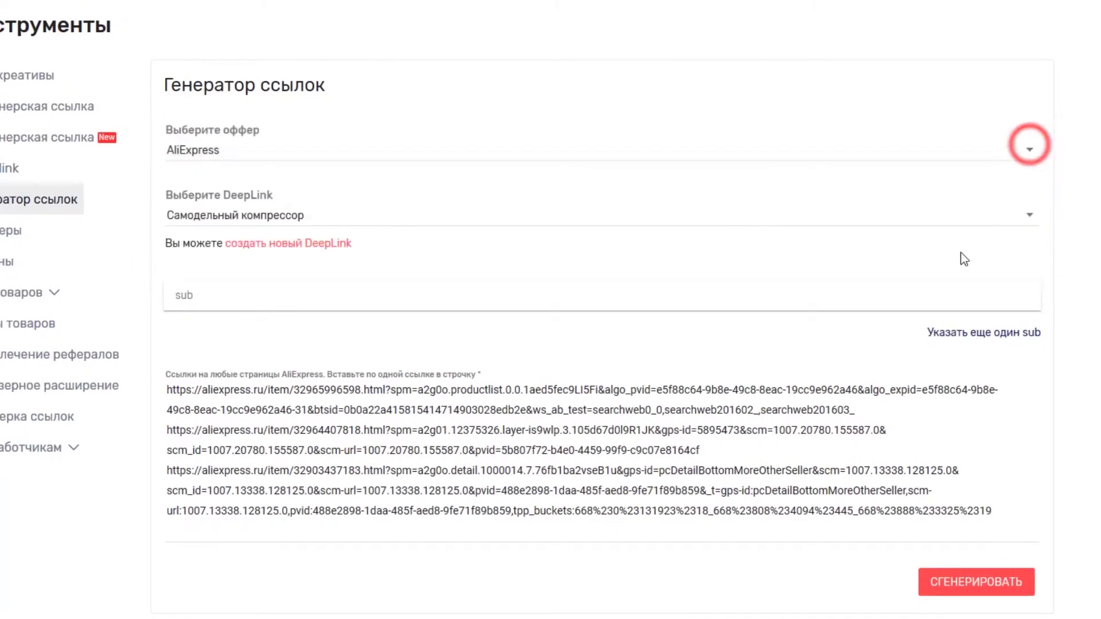
left_click(1029, 221)
left_click(281, 215)
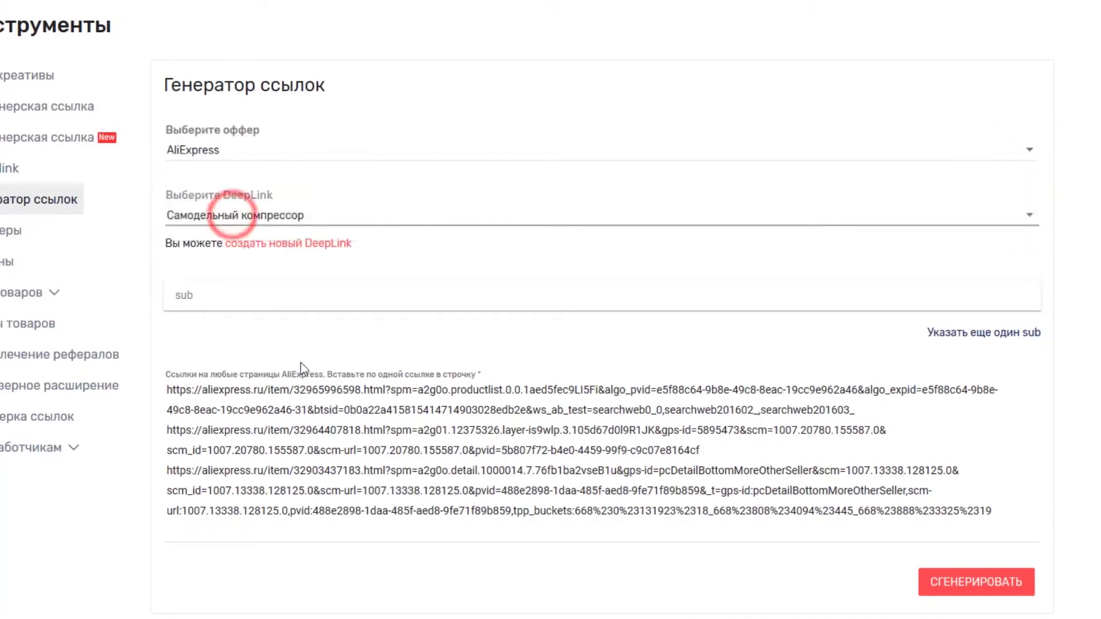
left_click(759, 295)
left_click(235, 407)
scroll(918, 401, "down", 2)
left_click(917, 455)
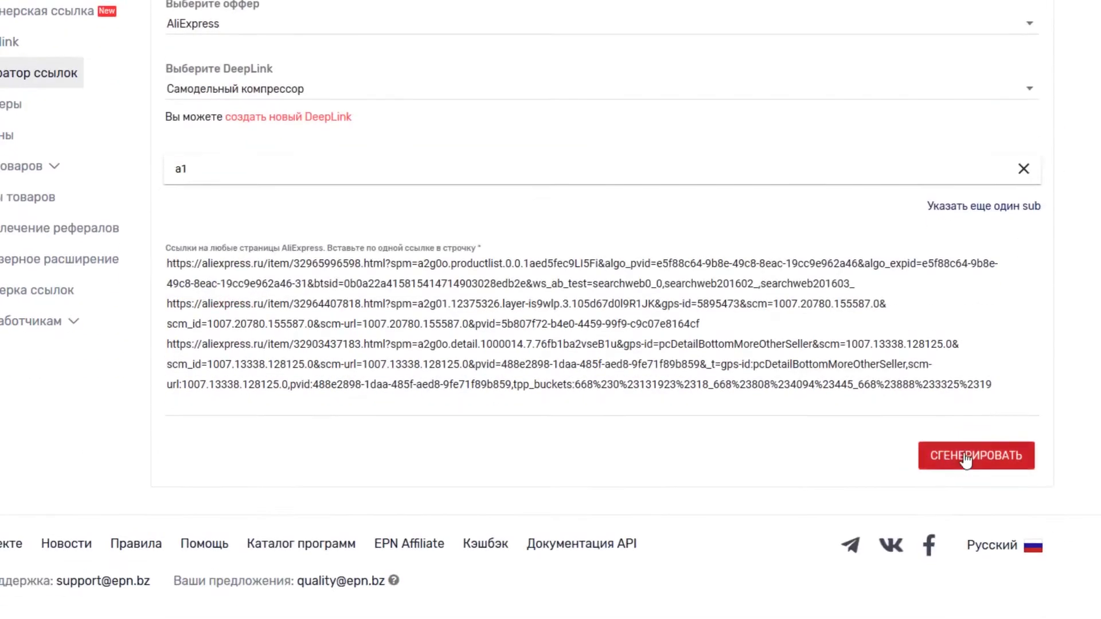
scroll(918, 402, "down", 2)
left_click(367, 223)
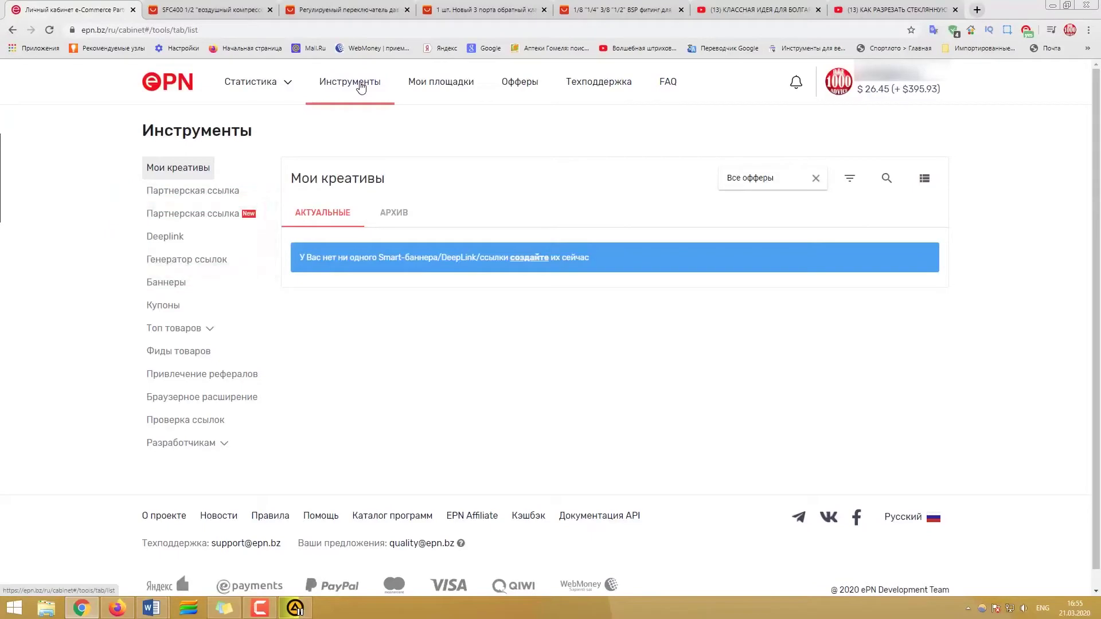
In Chrome, open the old "Партнерская ссылка" page, view the "Автоматика точечная сварка" affiliate link, and open the archived links.
left_click(192, 190)
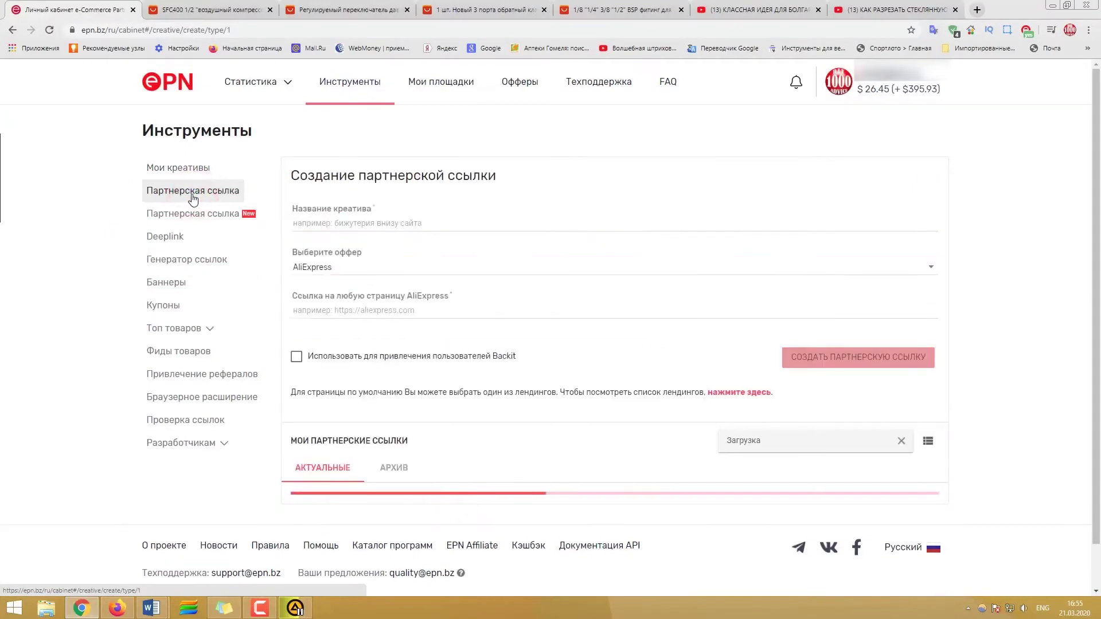
scroll(401, 263, "down", 7)
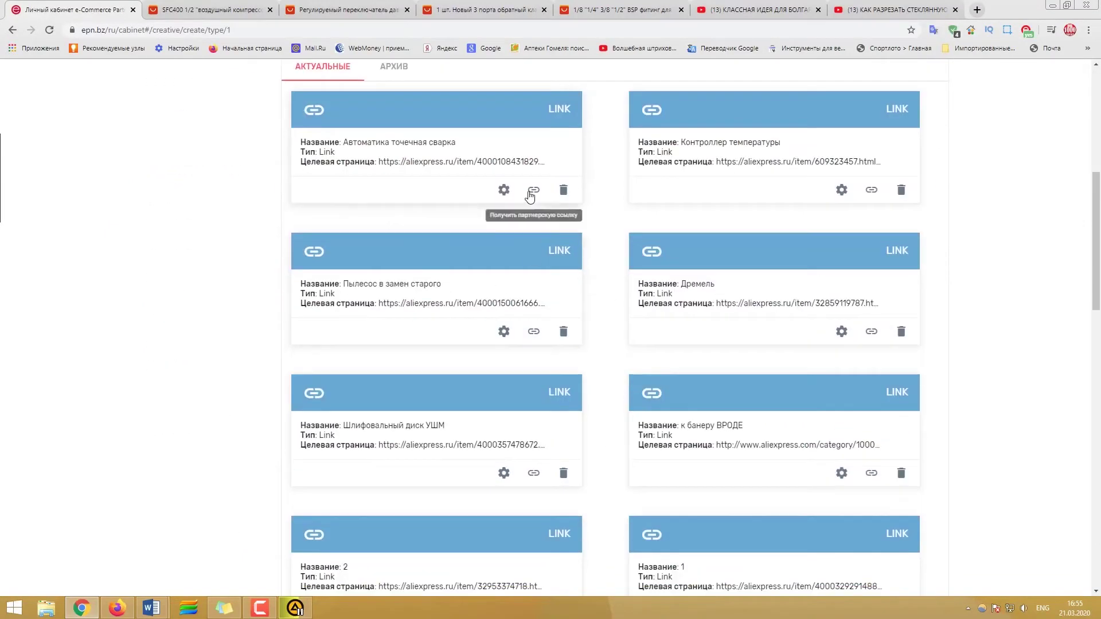
left_click(533, 191)
left_click(678, 282)
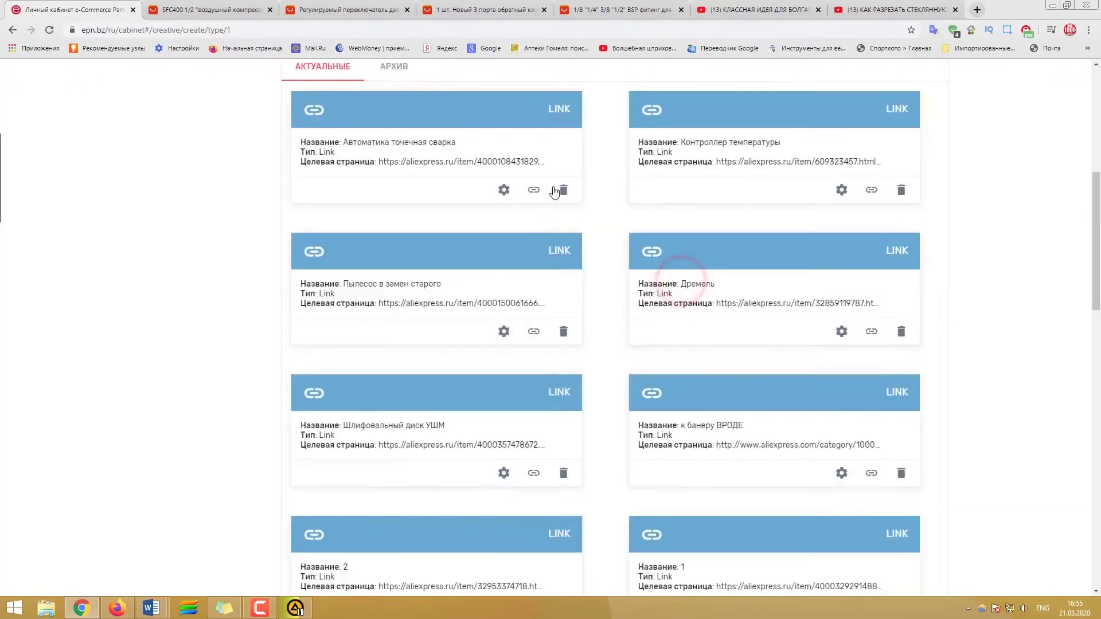
scroll(405, 291, "up", 4)
left_click(391, 303)
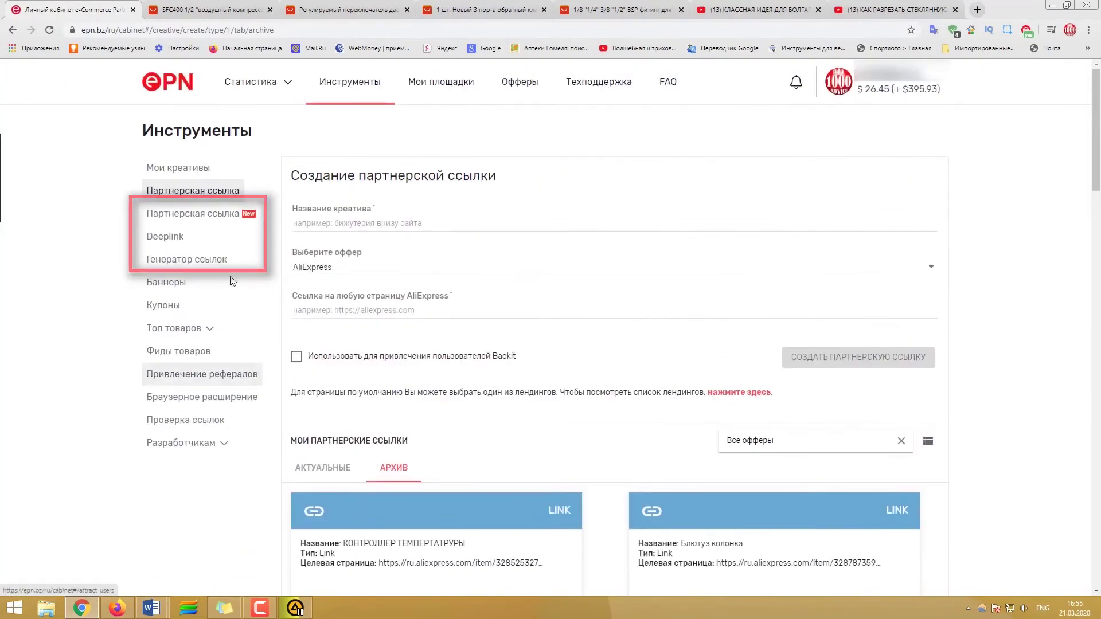
View the new "Партнерская ссылка", Deeplink and link generator tool pages.
left_click(204, 215)
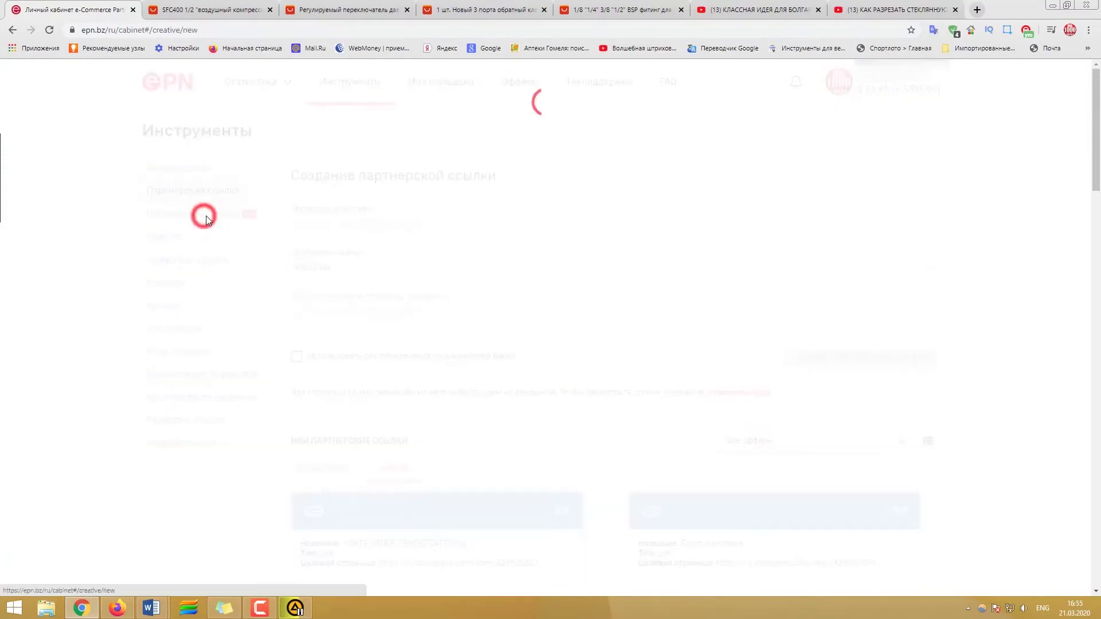
left_click(171, 233)
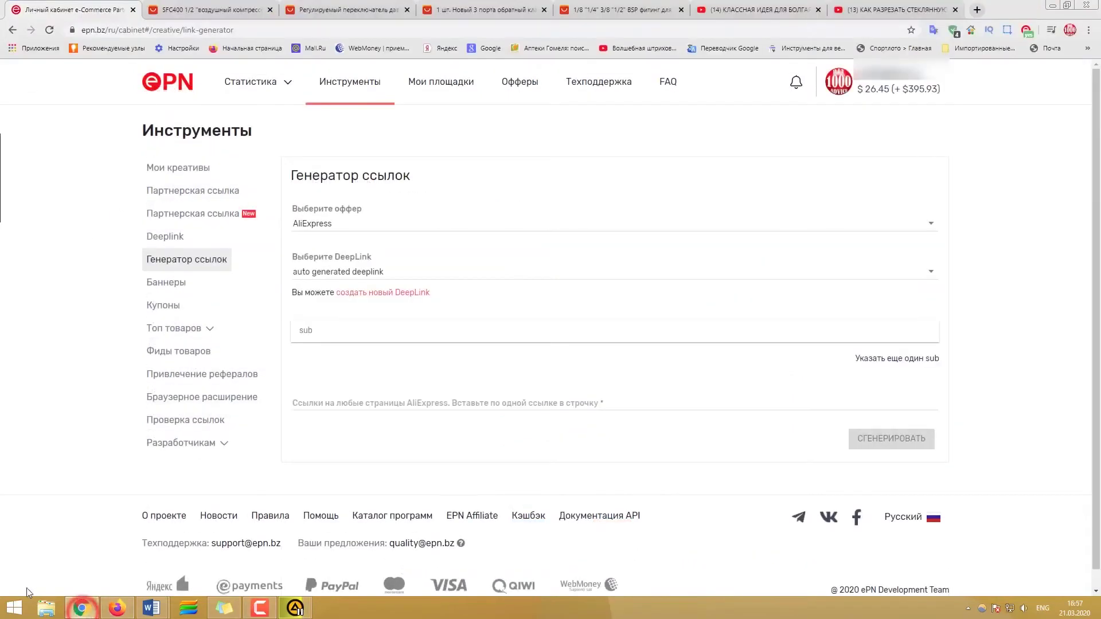
left_click(101, 436)
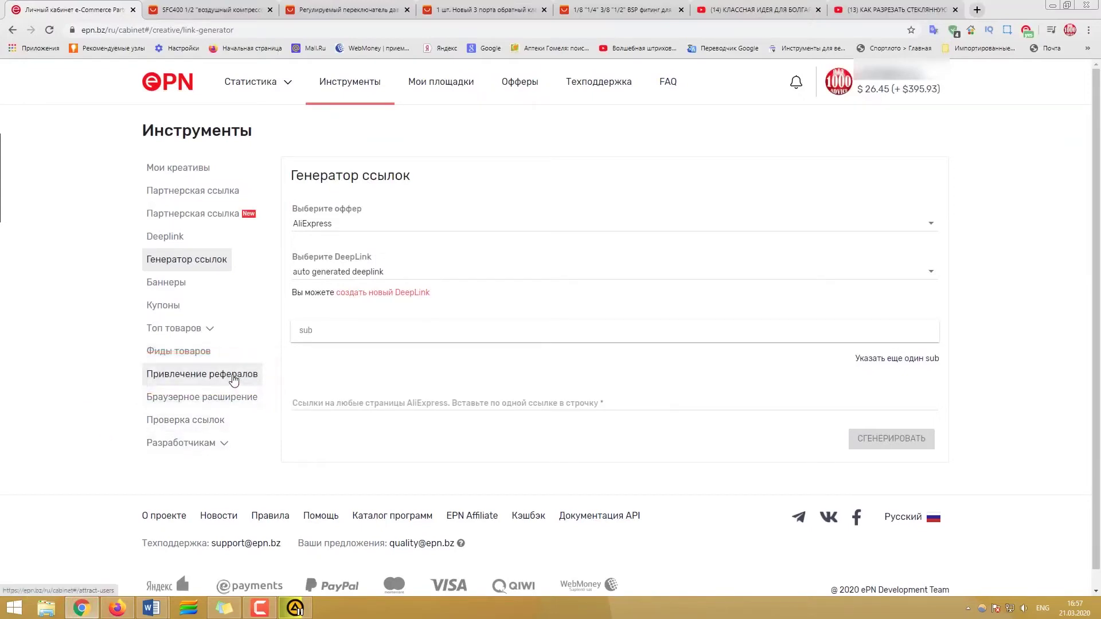
Open the referral programme page and show the earnings example for the ePN. Smart plan.
left_click(233, 380)
scroll(886, 417, "down", 2)
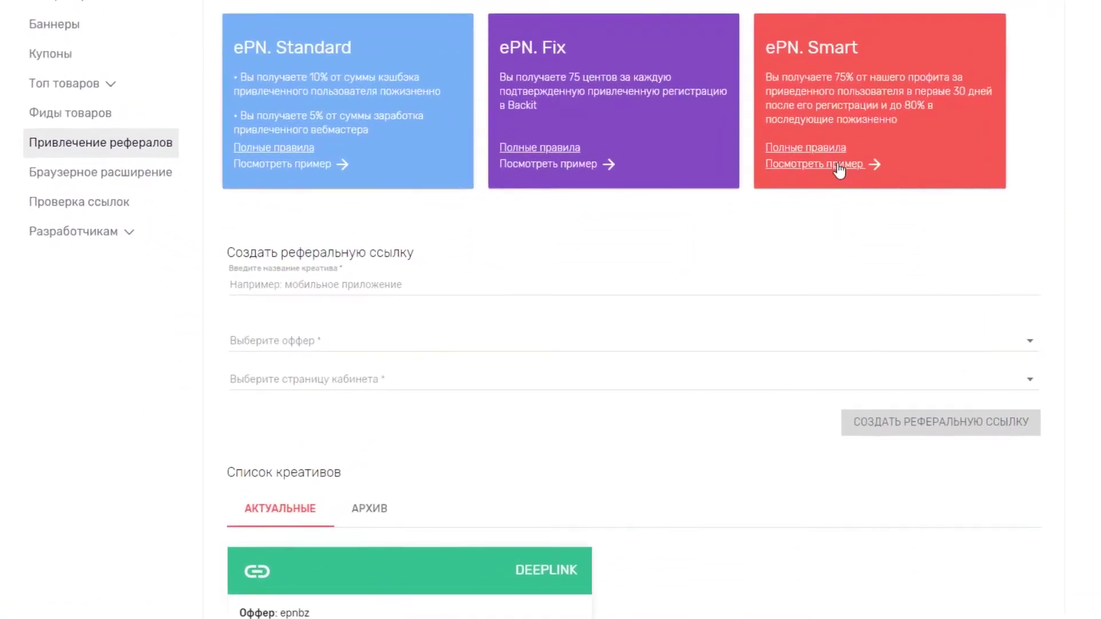
left_click(849, 165)
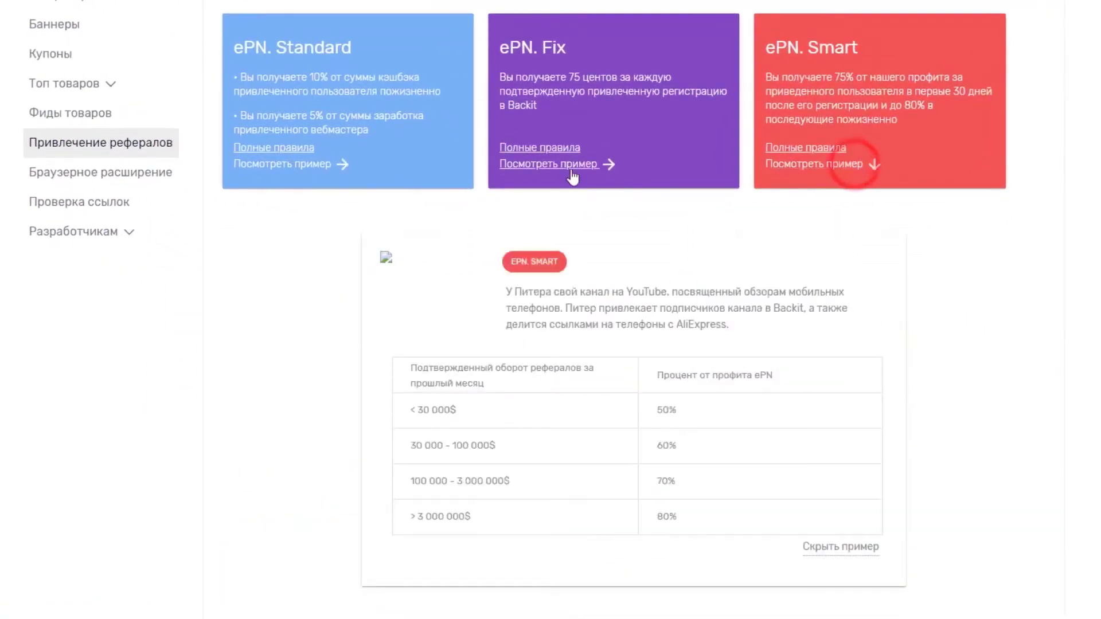
Show the earnings examples for the ePN. Fix and ePN. Standard plans, and open the full rules of ePN. Standard.
left_click(572, 166)
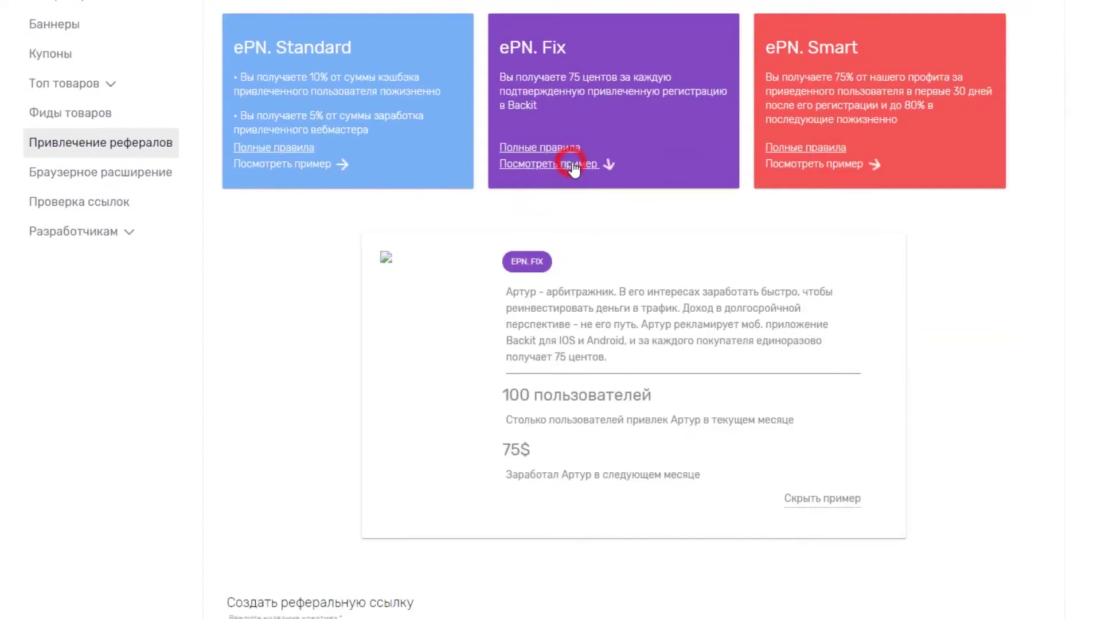
left_click(312, 166)
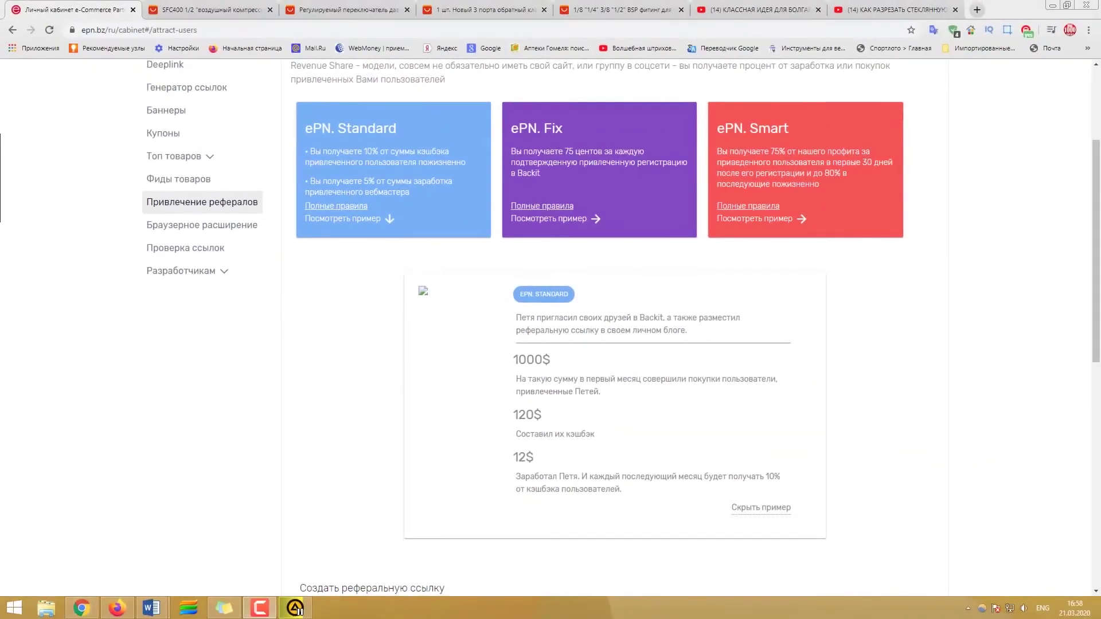
left_click(344, 205)
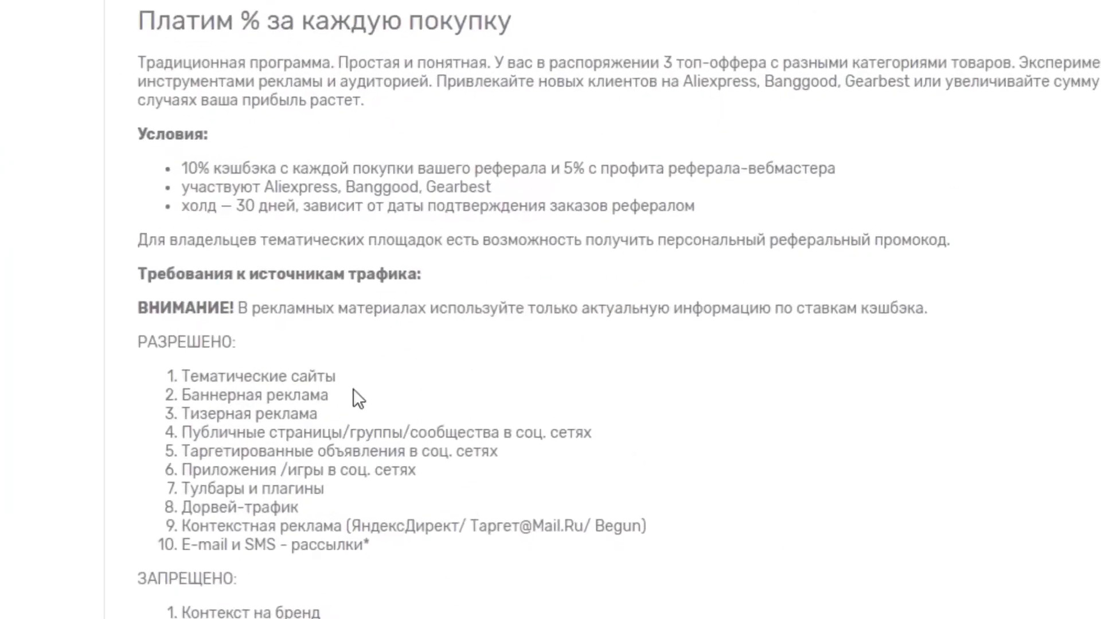
Highlight the Standard plan's conditions and its permitted and prohibited traffic source headings, and open the "Мои площадки" page.
left_click_drag(177, 166, 608, 189)
left_click(681, 395)
triple_click(138, 346)
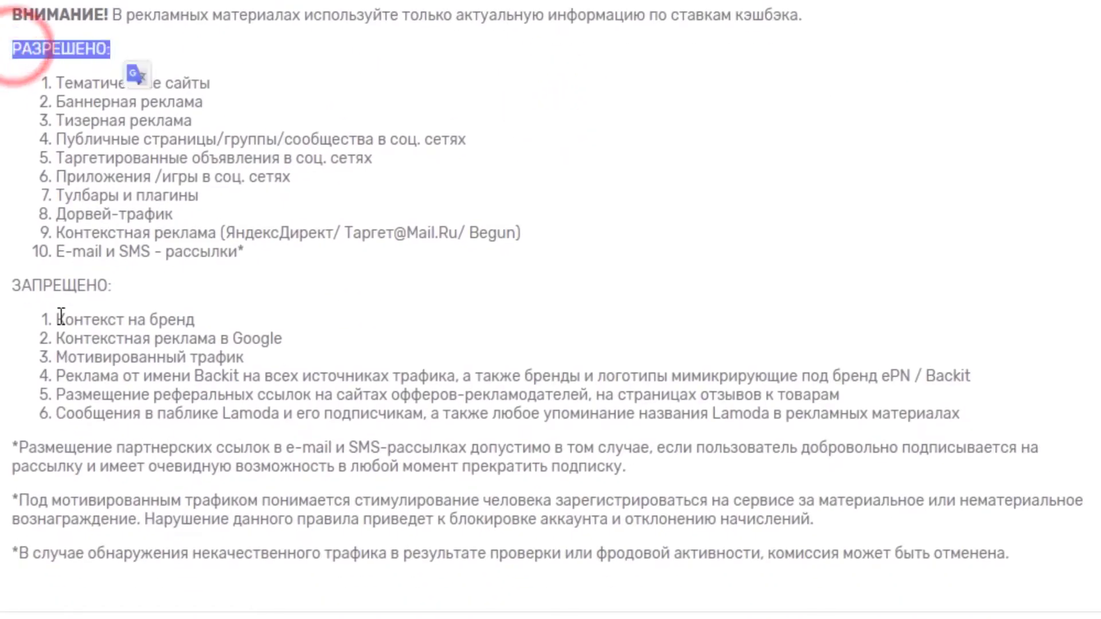
triple_click(23, 286)
left_click(365, 302)
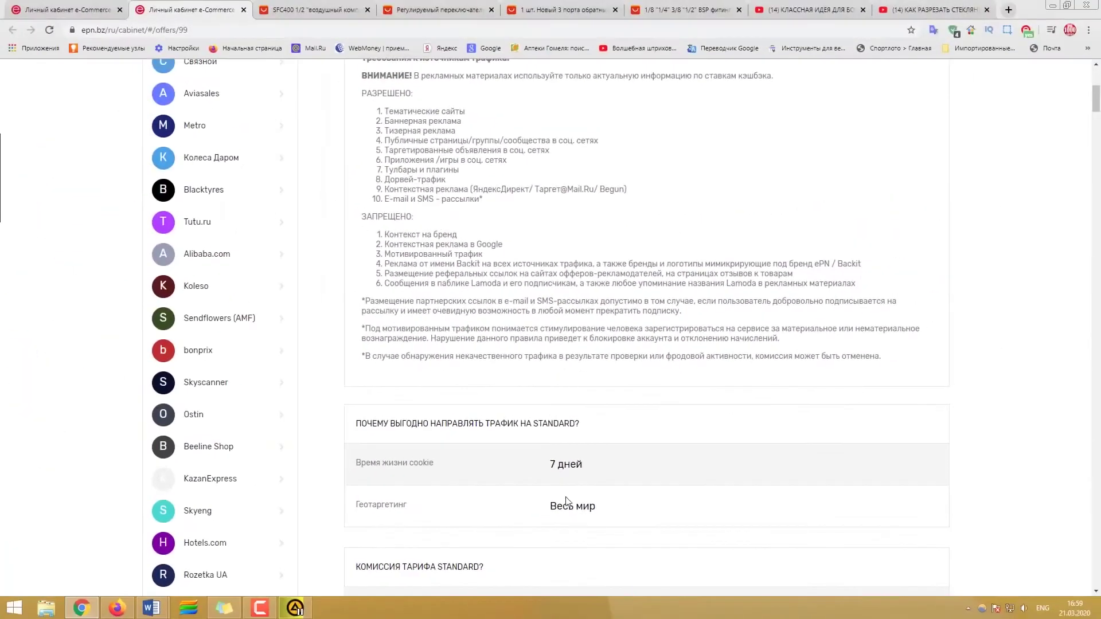
scroll(453, 88, "up", 5)
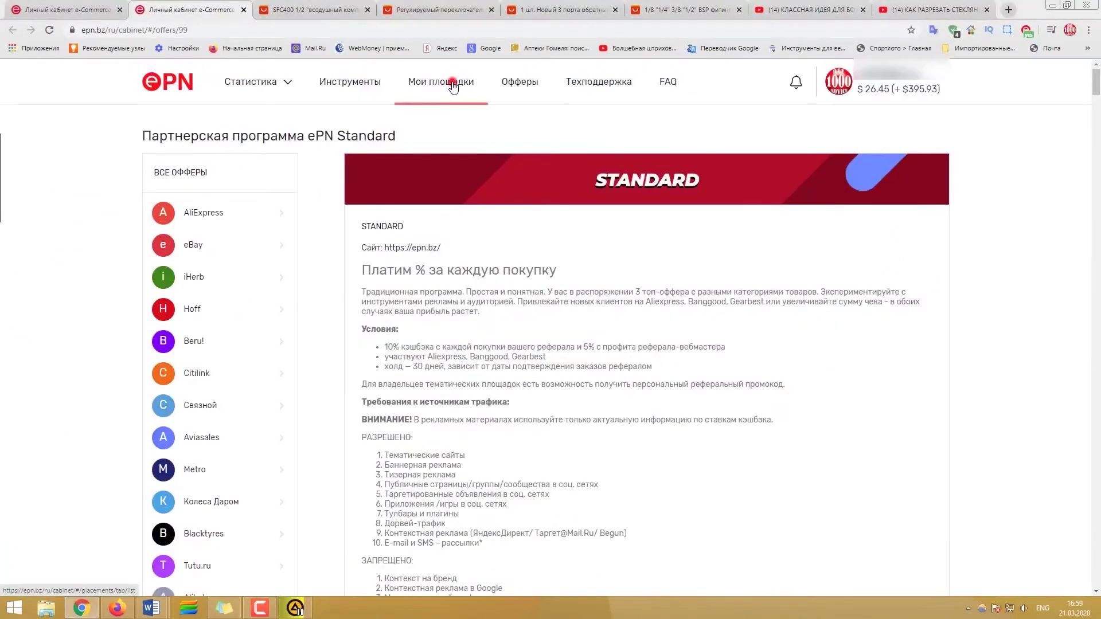
left_click(452, 85)
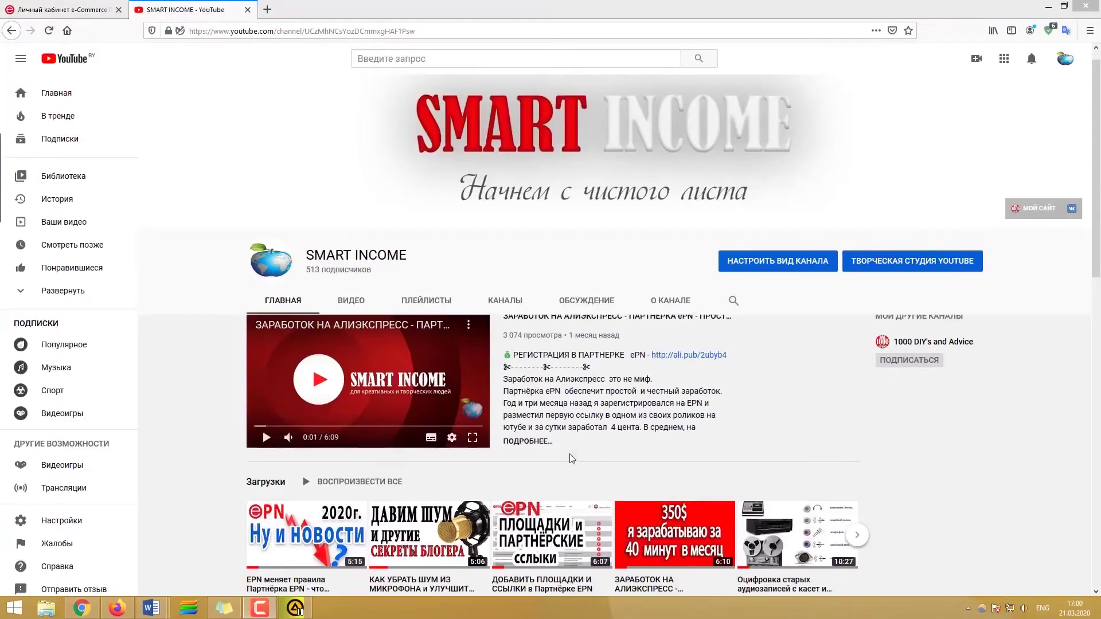
In Firefox, open the SMART INCOME channel's YouTube video about adding sites and links in EPN, and return to the ePN cabinet.
scroll(567, 453, "down", 4)
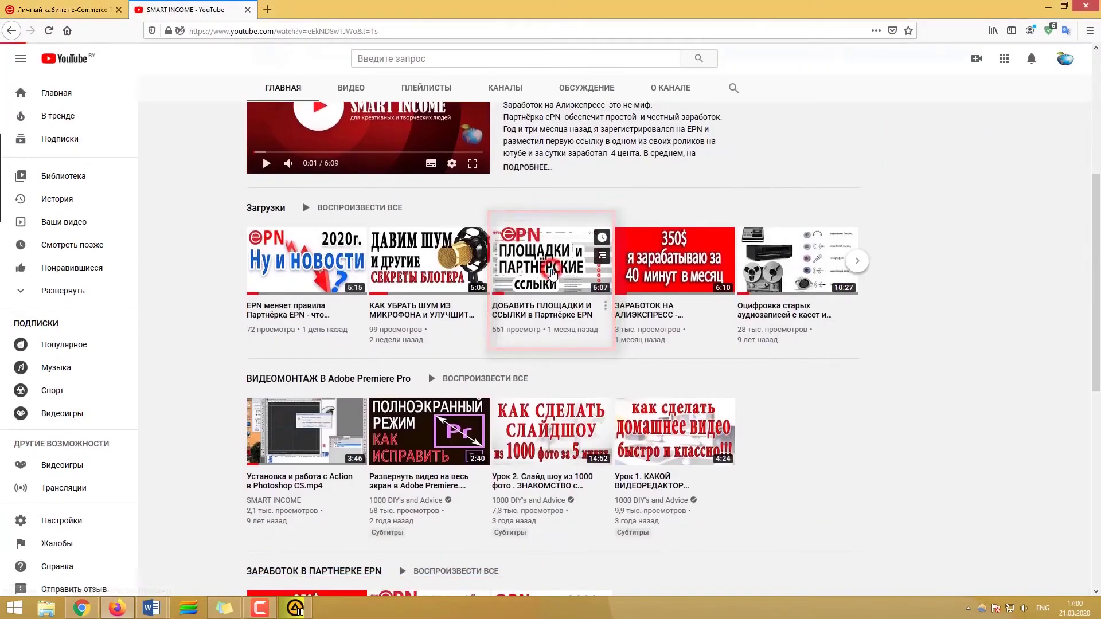
left_click(552, 270)
key("ctrl+Page_Up")
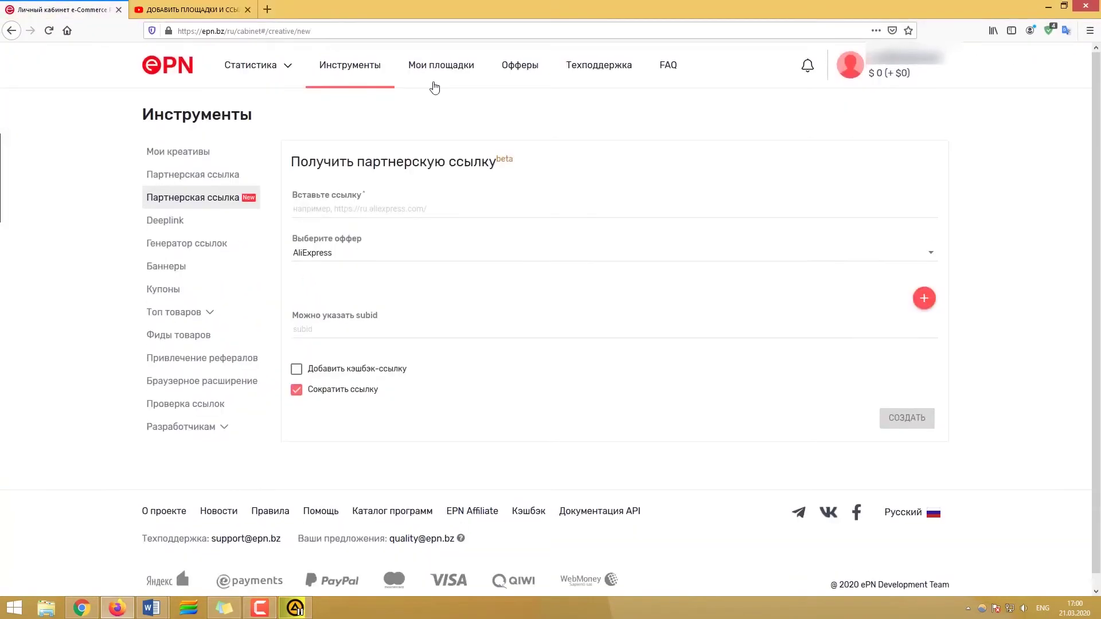
Open the site-adding form under "Мои площадки" and choose an offer in the offer list near Fix and Smart.
left_click(436, 72)
left_click(309, 114)
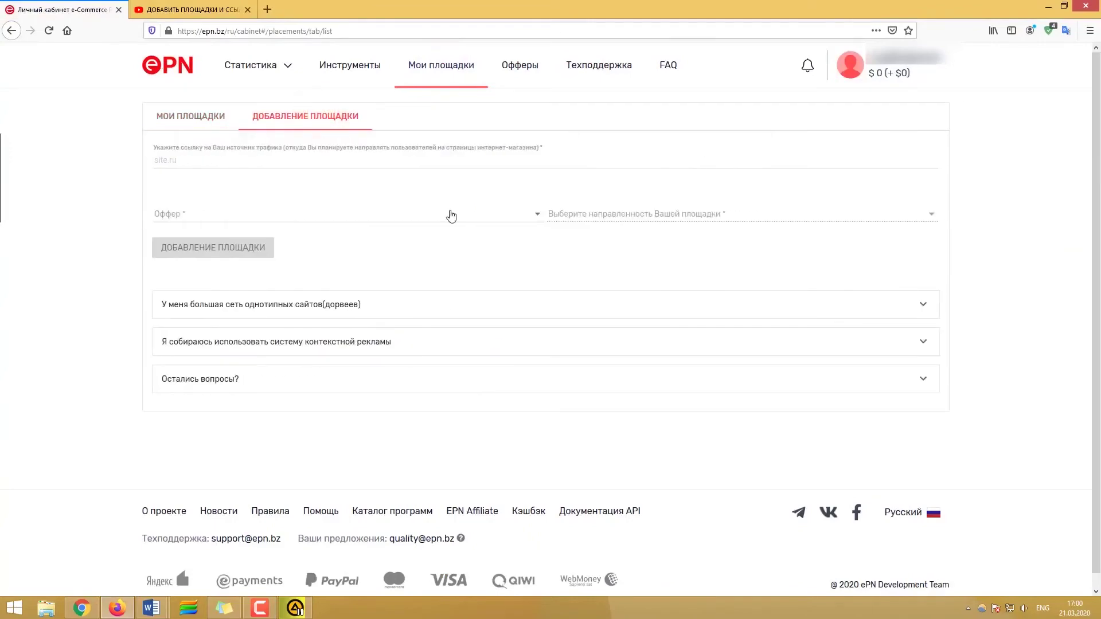
left_click(498, 215)
scroll(285, 262, "down", 8)
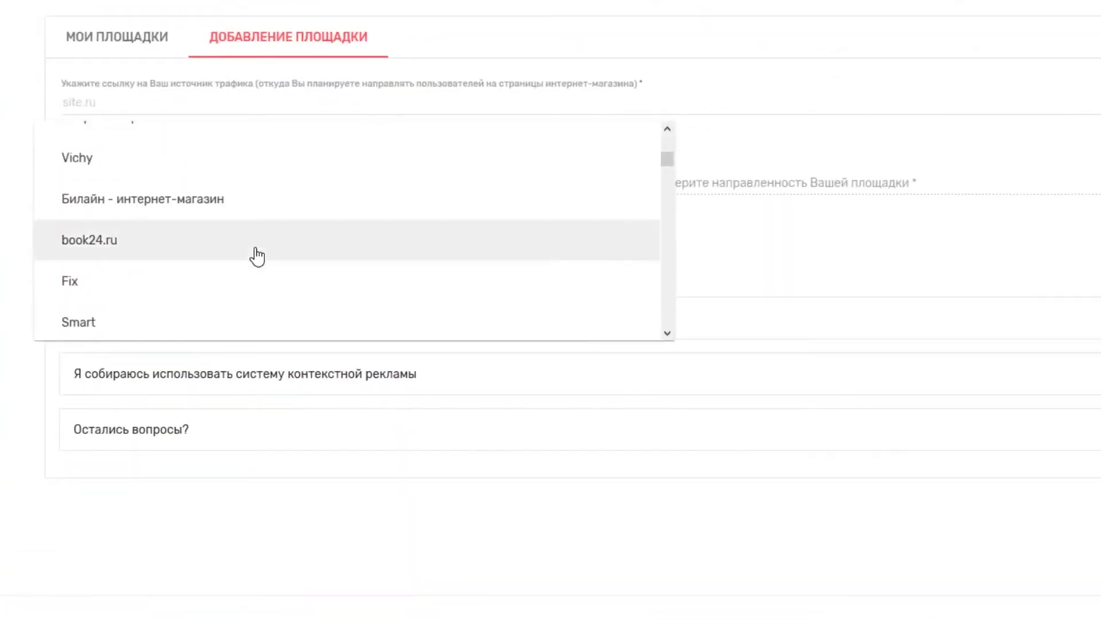
scroll(257, 257, "down", 2)
left_click(177, 273)
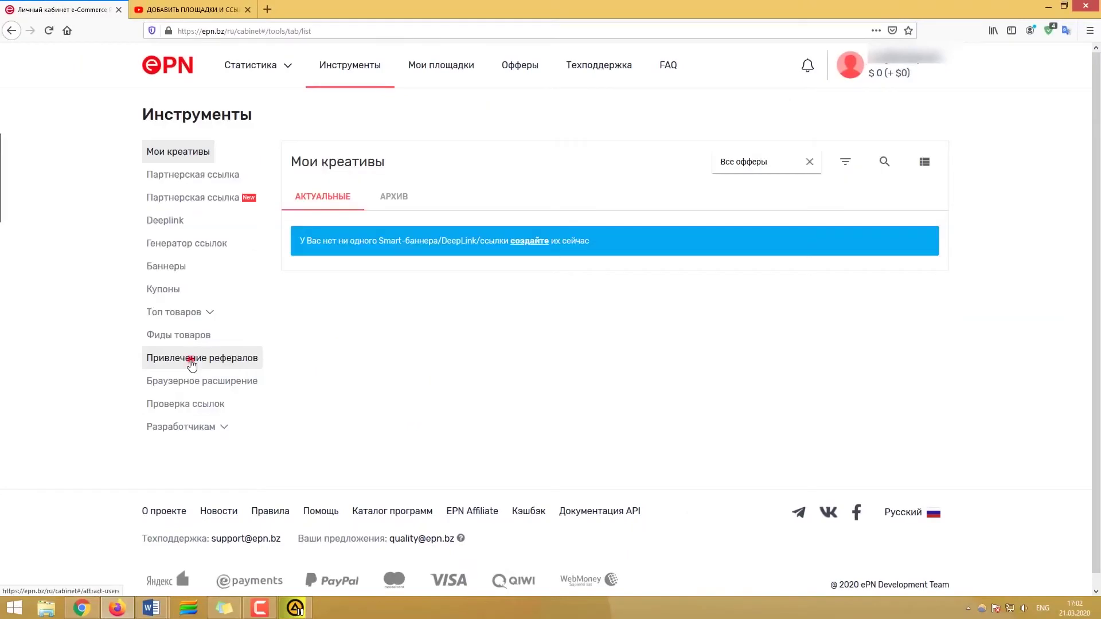
On the referral programme page, create a referral link named "мой стандарт" with the Standard offer and the "Киберпонедельник 2020" page.
left_click(191, 358)
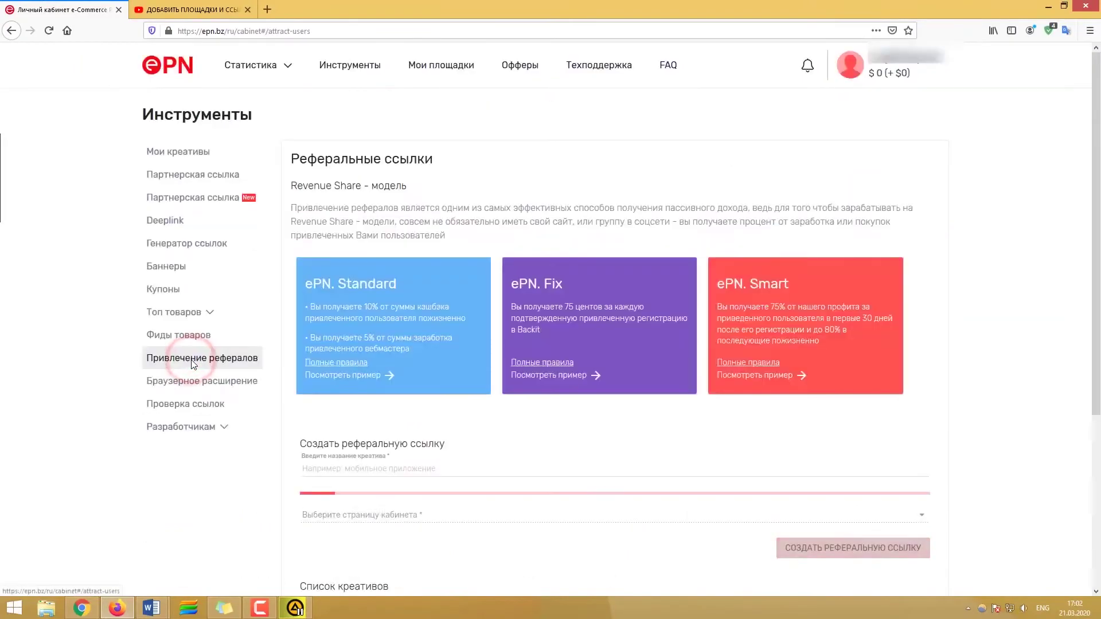
scroll(344, 459, "down", 3)
left_click(361, 469)
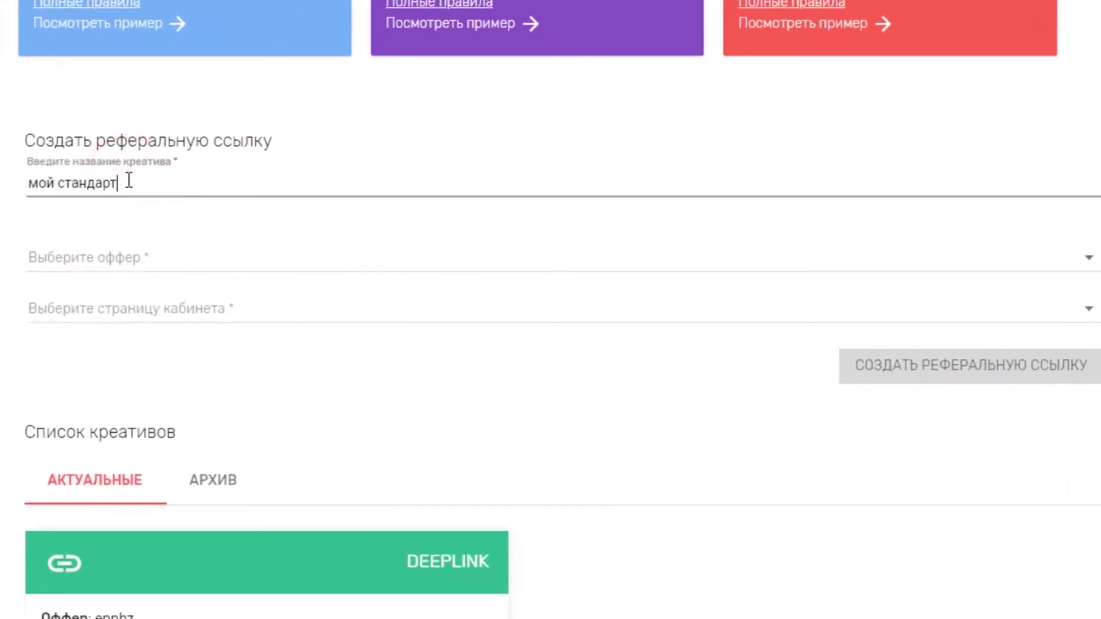
type("мой стандарт")
left_click(177, 257)
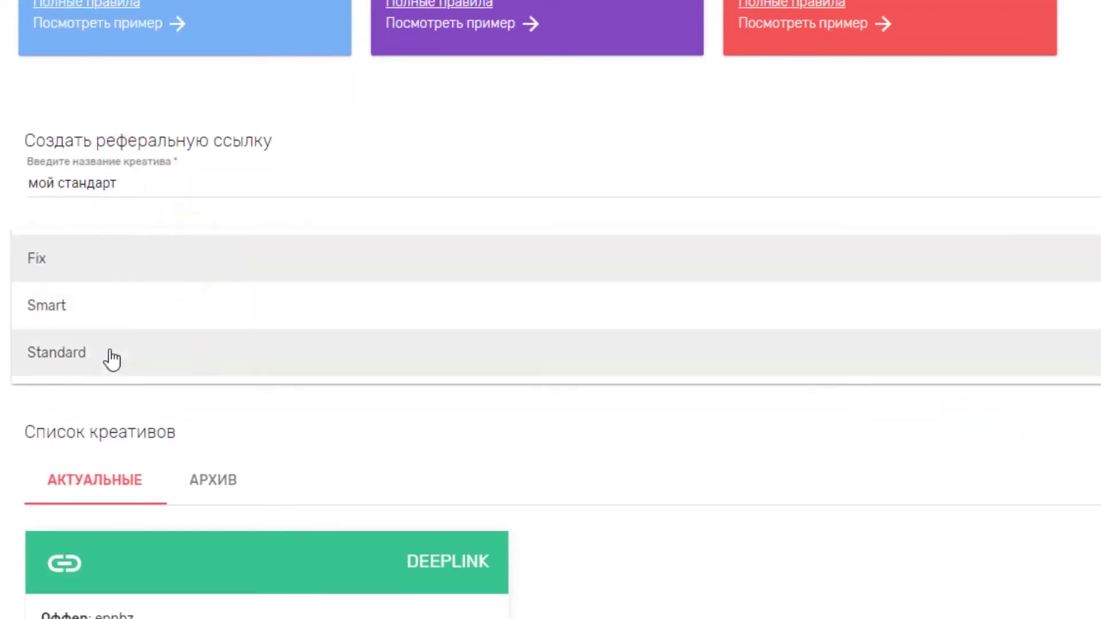
left_click(110, 352)
left_click(1068, 307)
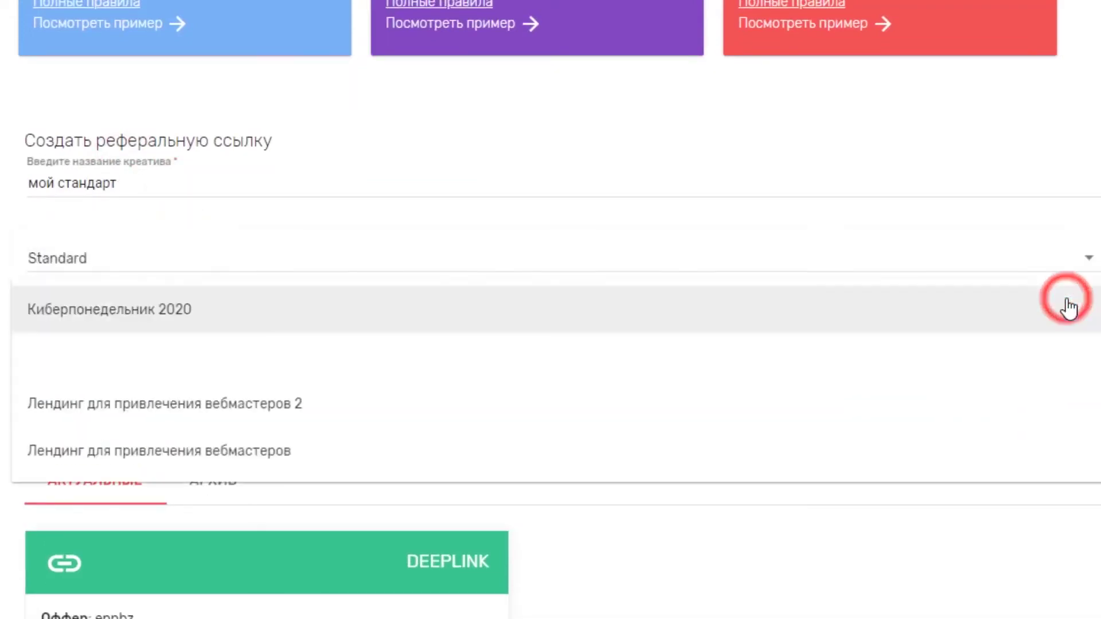
left_click(133, 311)
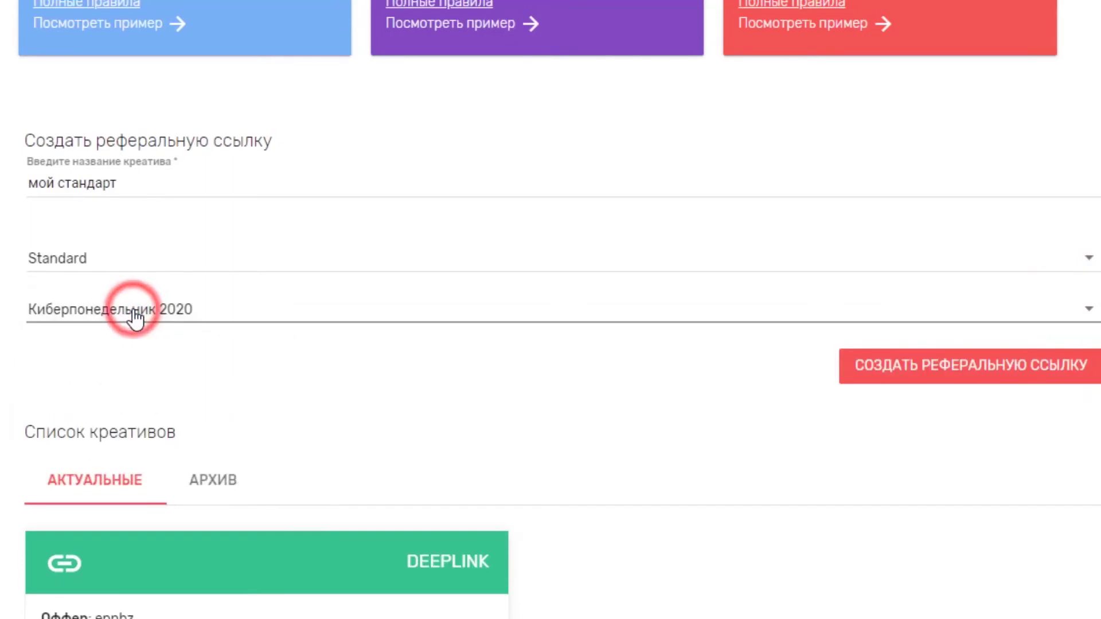
left_click(970, 364)
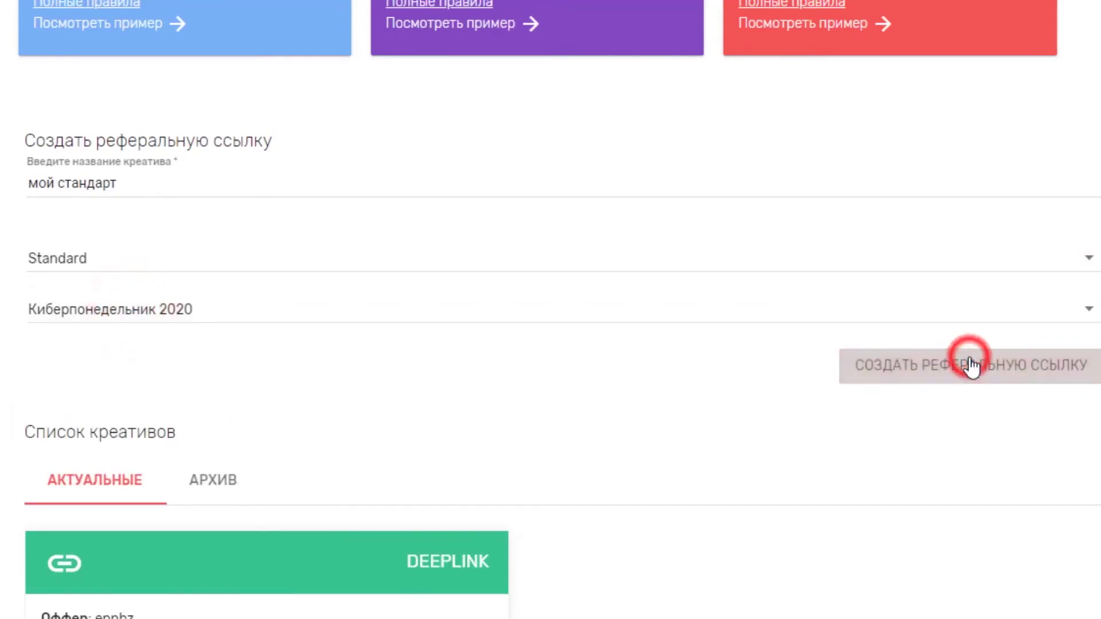
Get the affiliate link of the "мой стандарт" creative, shorten it, and copy the ali.pub version.
scroll(832, 422, "down", 4)
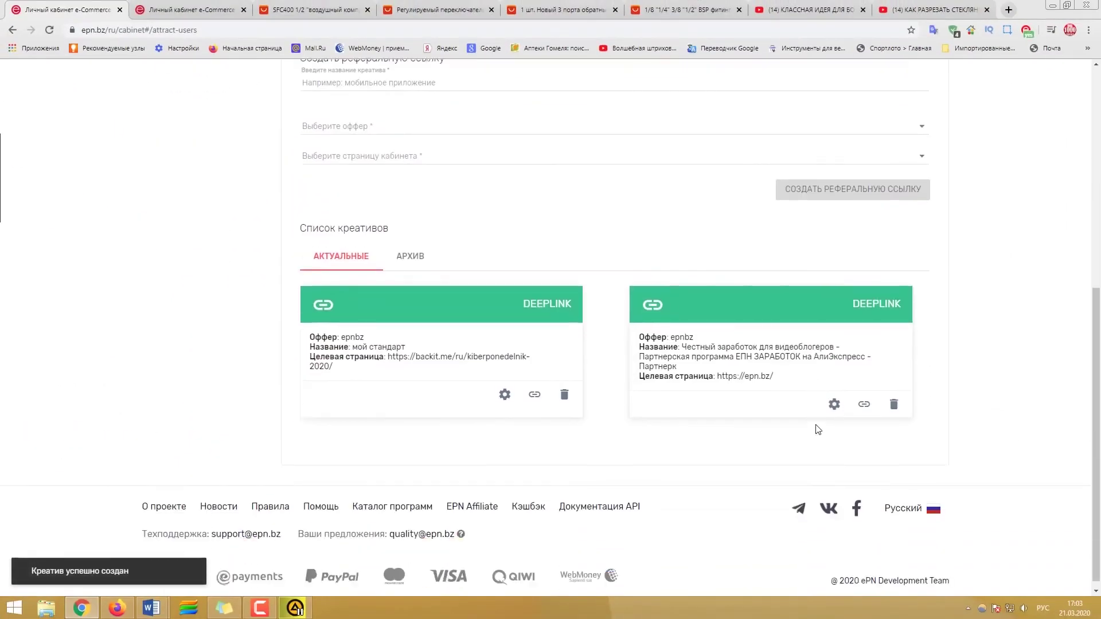
left_click_drag(405, 347, 353, 348)
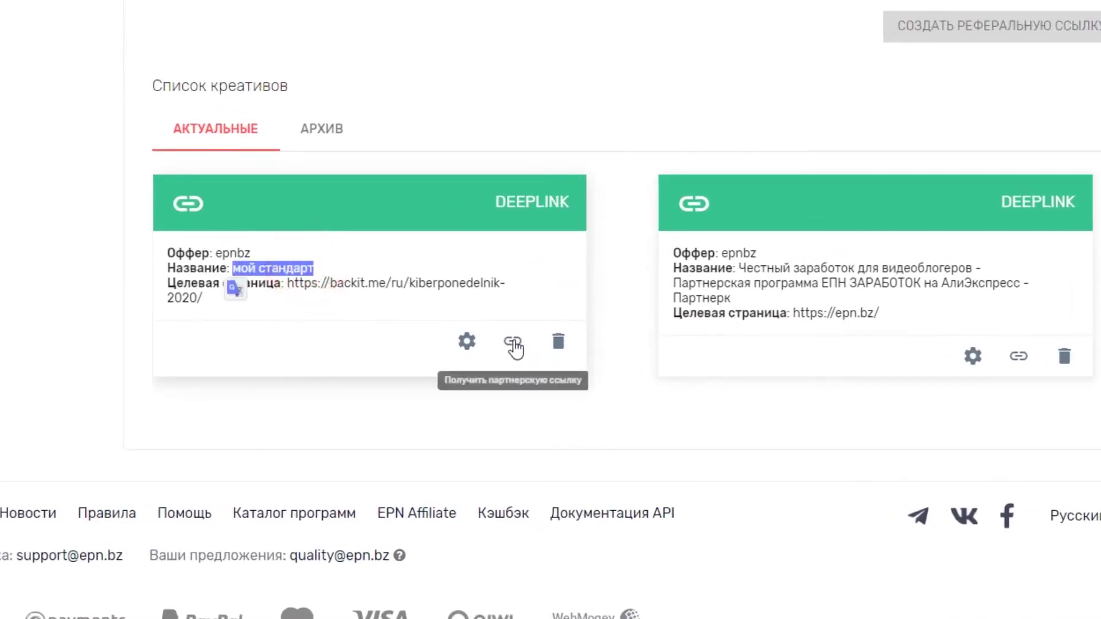
left_click(513, 344)
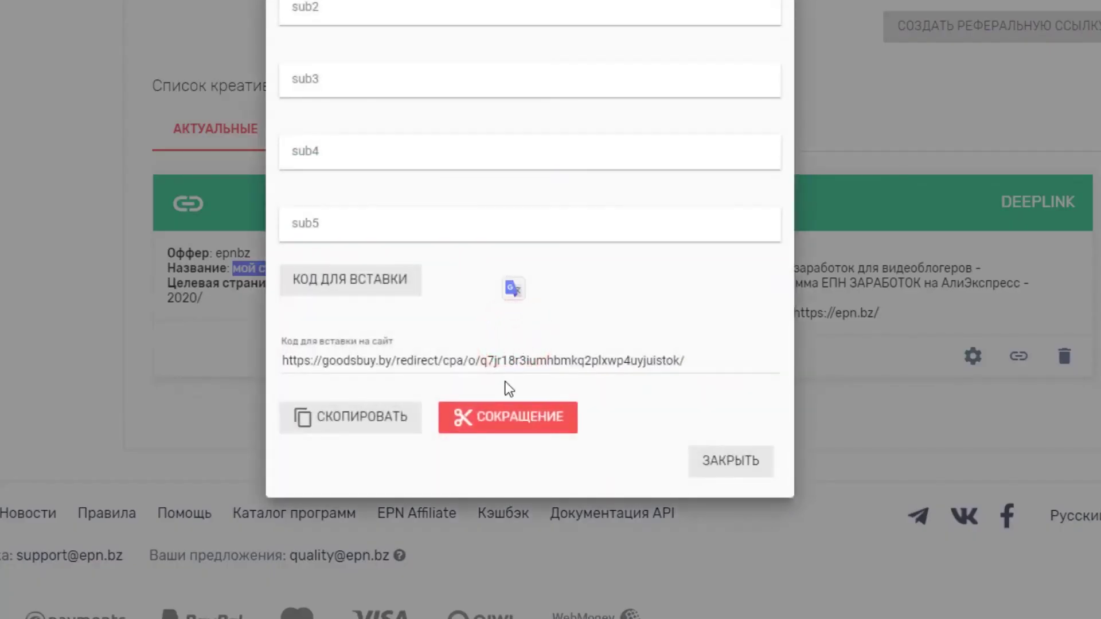
left_click(511, 417)
scroll(443, 453, "down", 2)
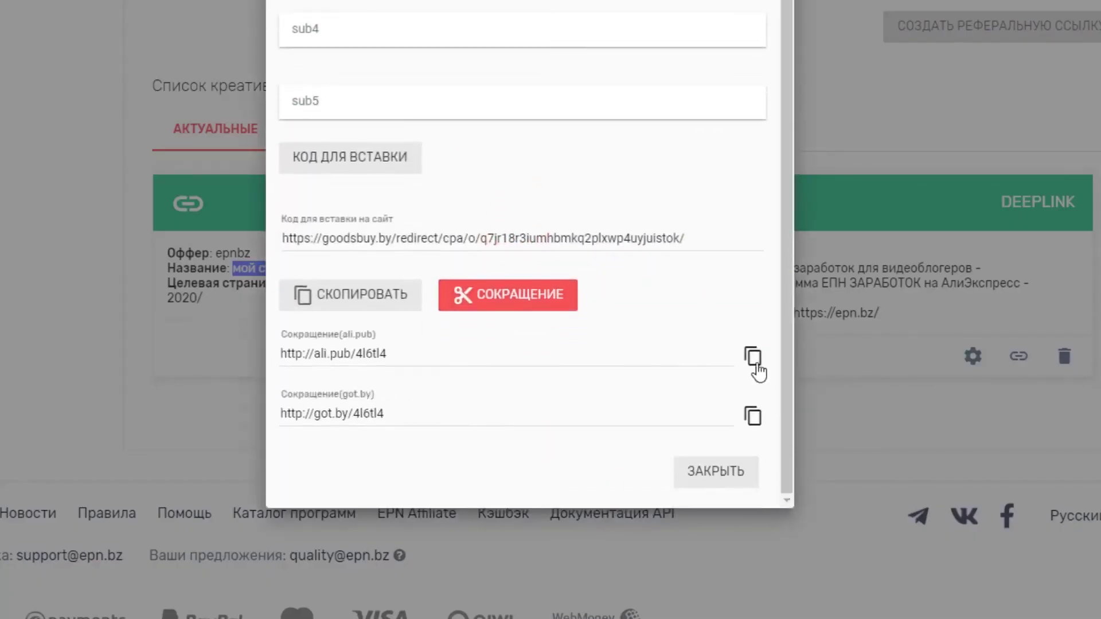
left_click(754, 357)
In the Word document, add a "Реферальная ссылка -" line below the heading and paste the shortened referral link after it.
mouse_move(151, 608)
left_click(116, 548)
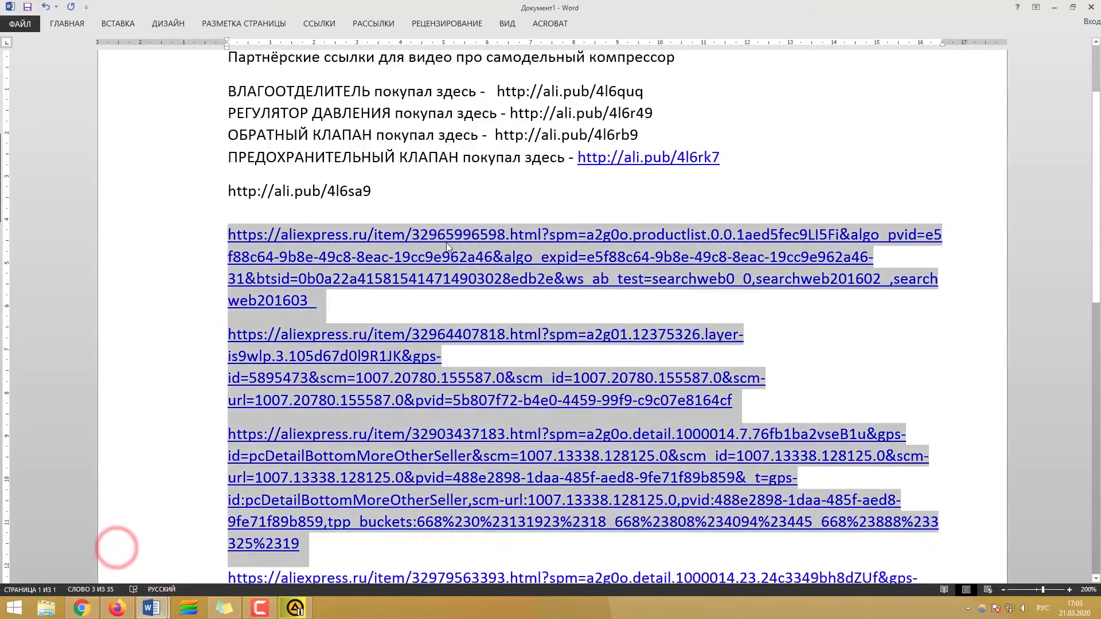
scroll(447, 247, "up", 3)
left_click(704, 168)
key("Return")
type("Реферальная")
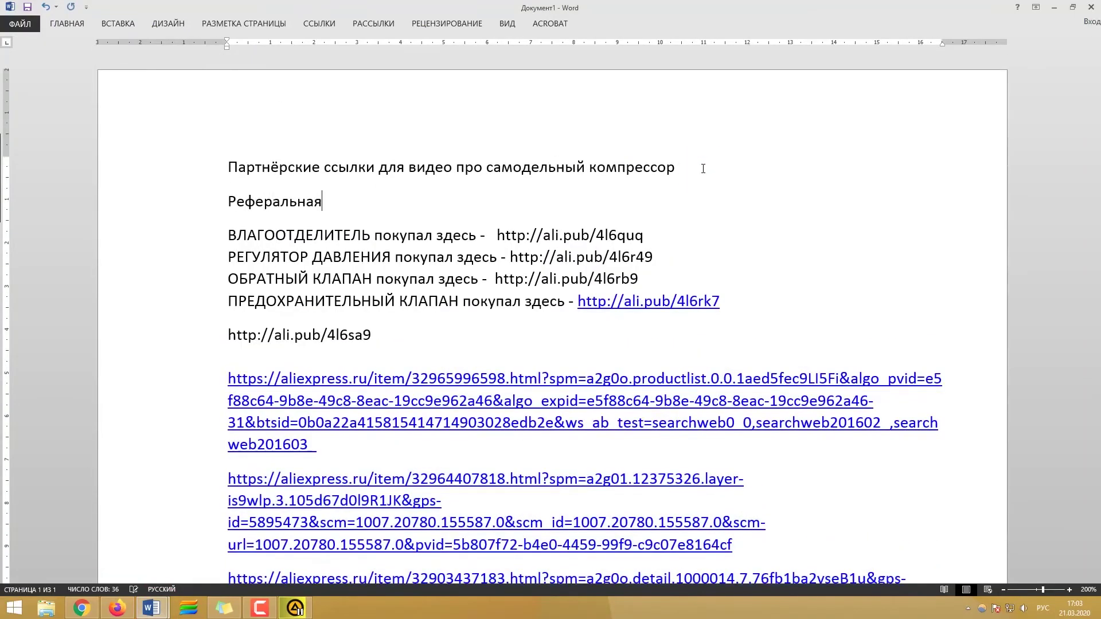
type(" ссылка  -")
key("ctrl+v")
left_click(390, 201)
left_click_drag(533, 200, 423, 201)
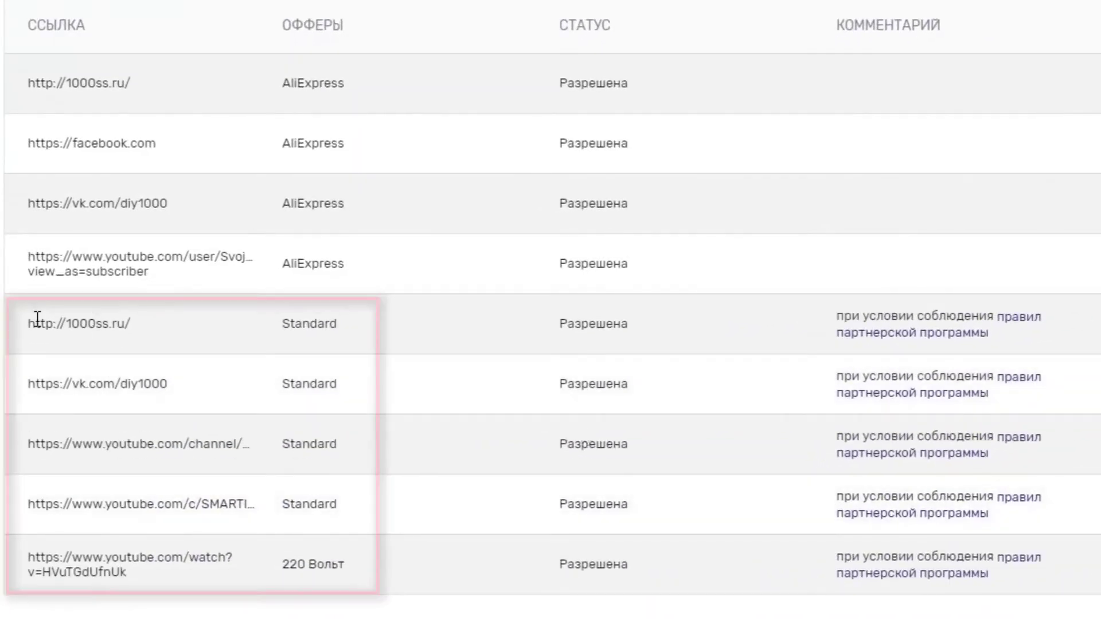
Highlight the sites listed for the Standard offer in "Мои площадки", and the AliExpress offers of the second account's sites.
left_click_drag(34, 324, 180, 324)
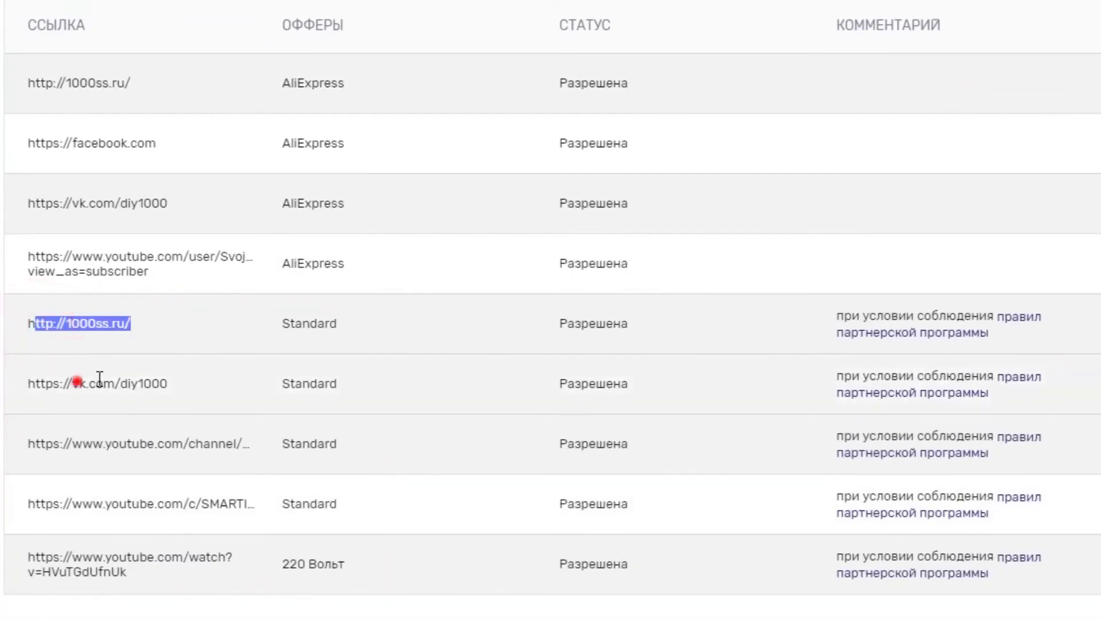
left_click_drag(35, 444, 264, 528)
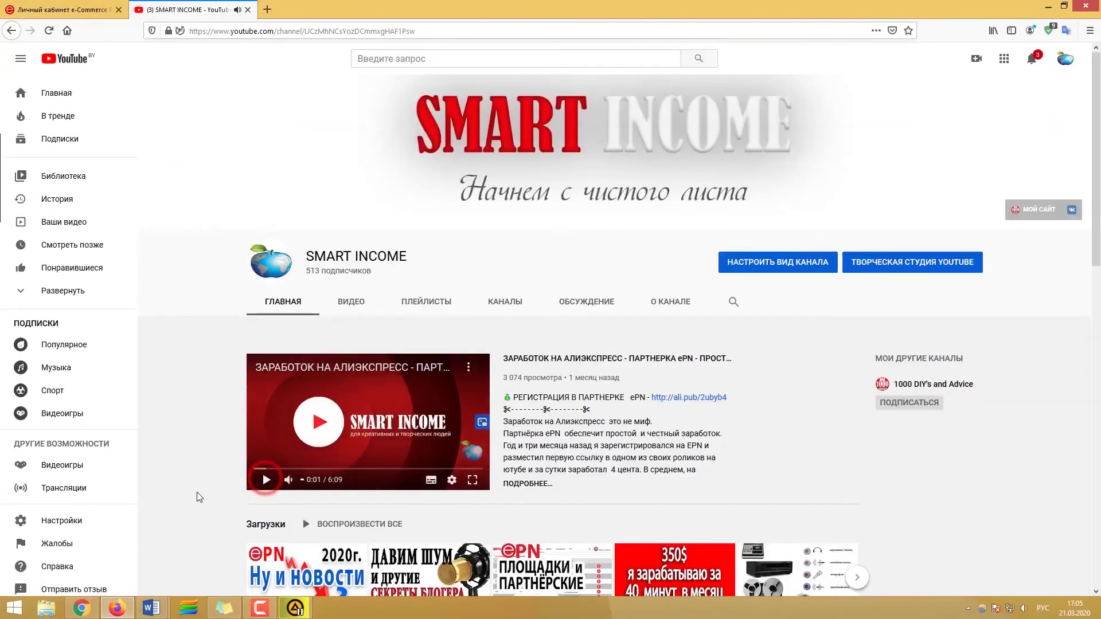
scroll(199, 497, "down", 5)
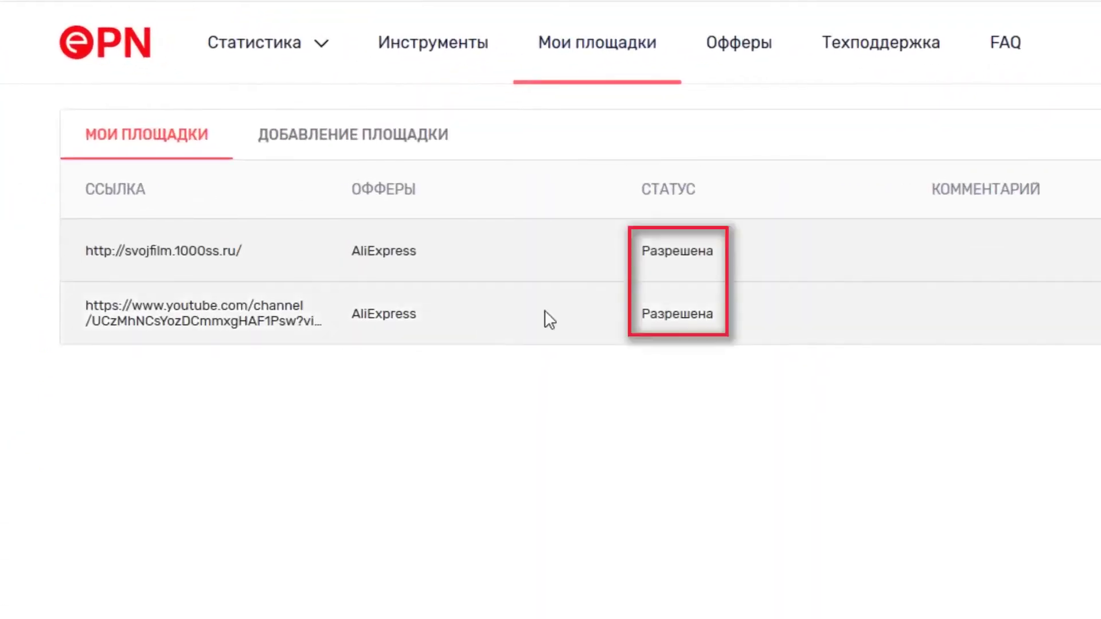
left_click_drag(421, 314, 363, 314)
left_click_drag(420, 251, 351, 251)
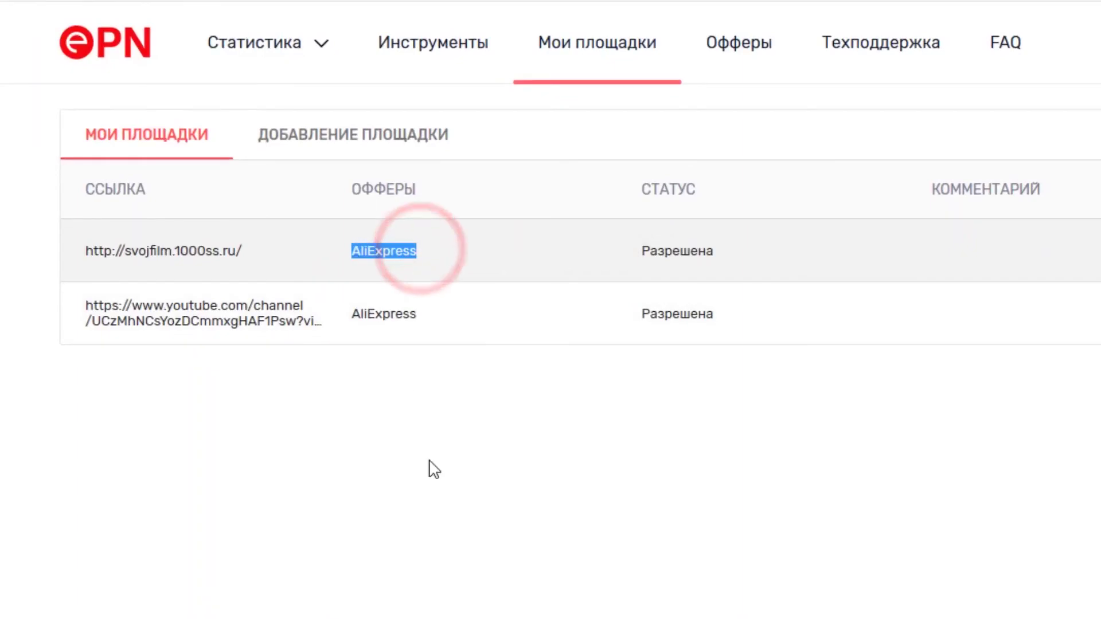
Open the second account's site-adding form and pick an entry from its offer list.
left_click(385, 139)
left_click(746, 320)
scroll(573, 405, "up", 5)
left_click(526, 396)
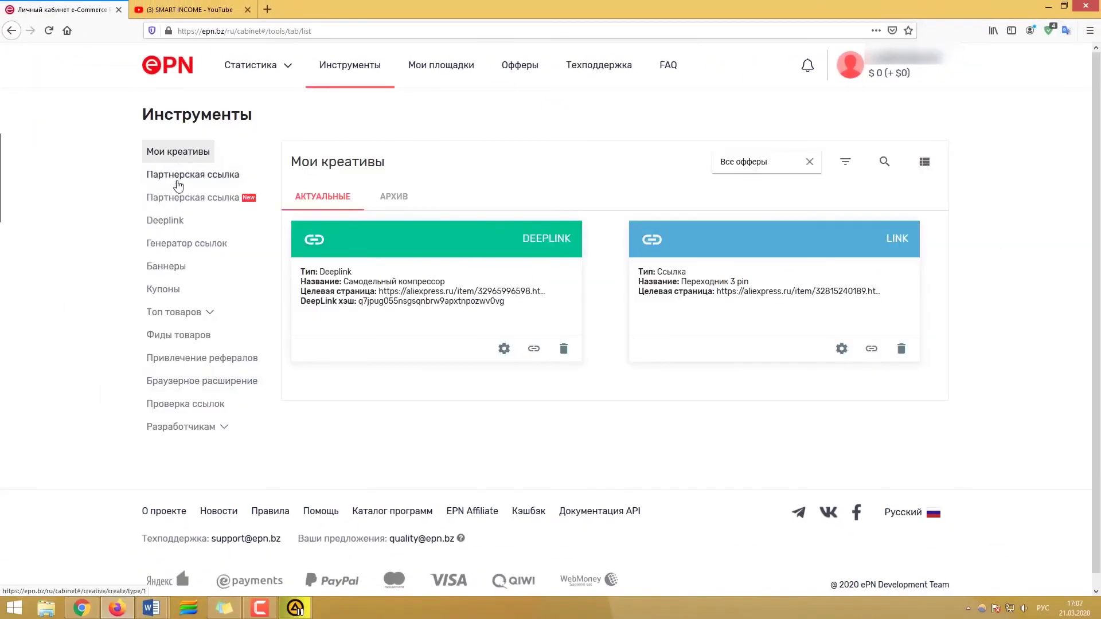
View the browser extension page, and in the other account's dashboard open the add-wallet dialog to browse the available wallet types.
left_click(221, 389)
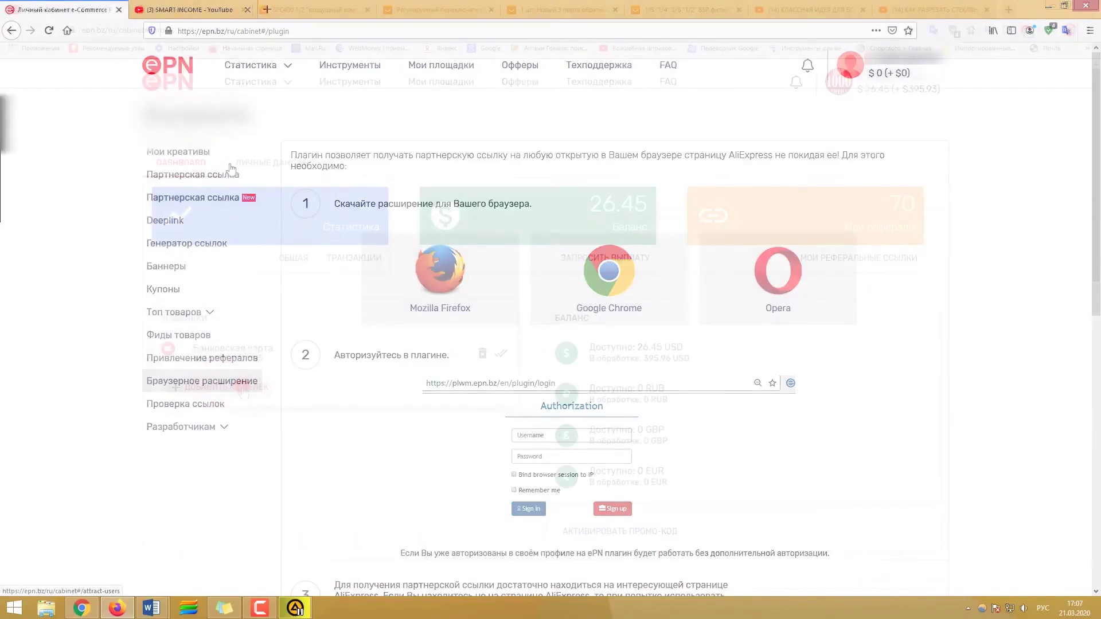
left_click(243, 389)
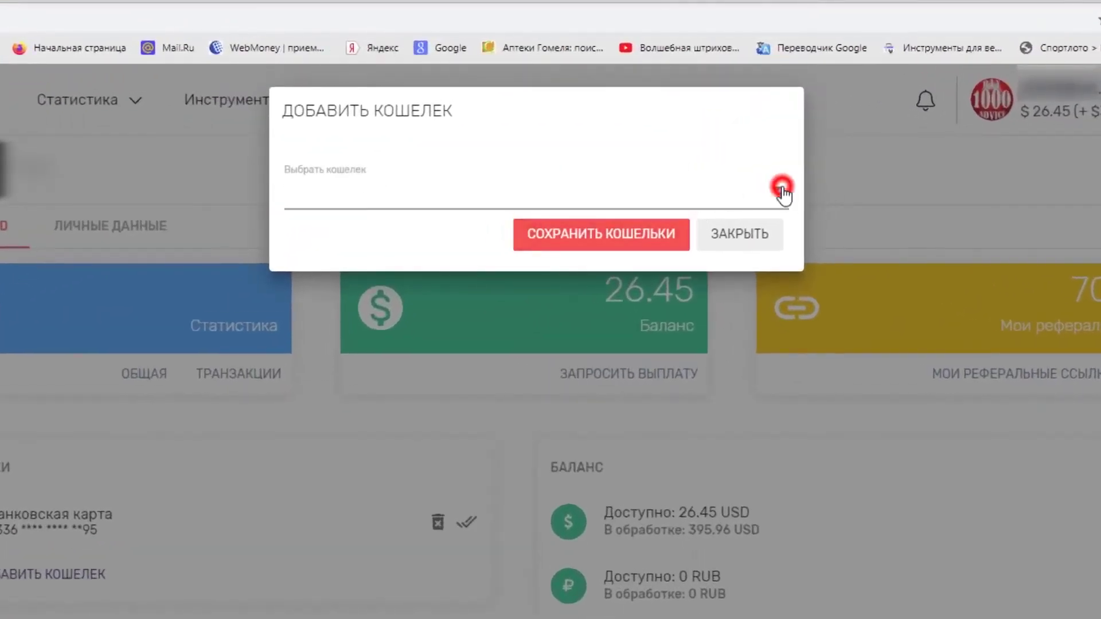
left_click(781, 189)
left_click_drag(795, 224, 793, 169)
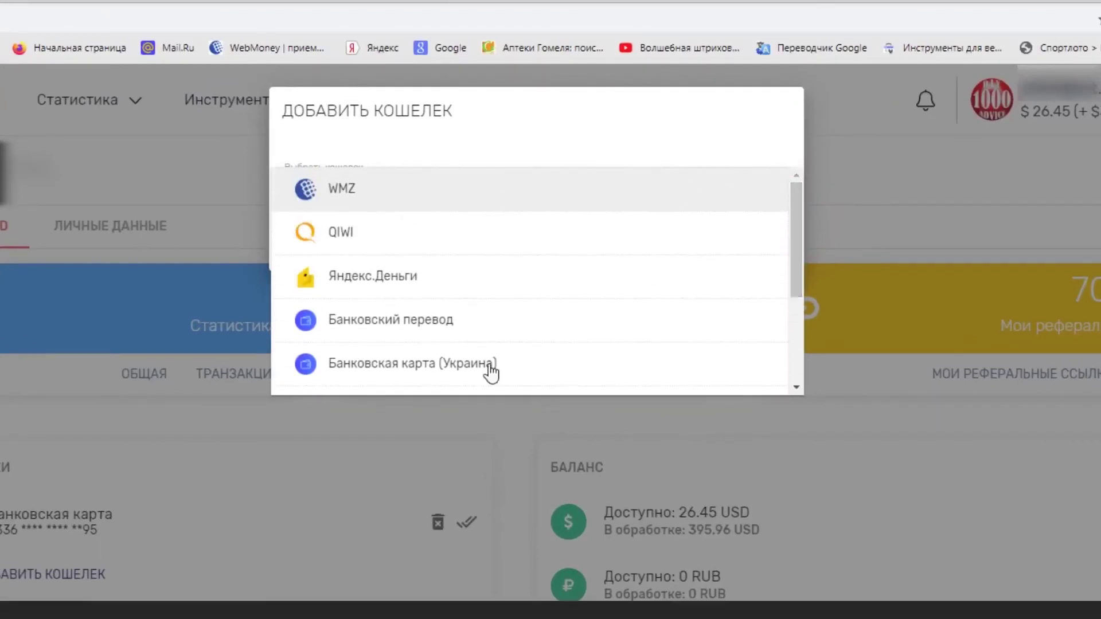